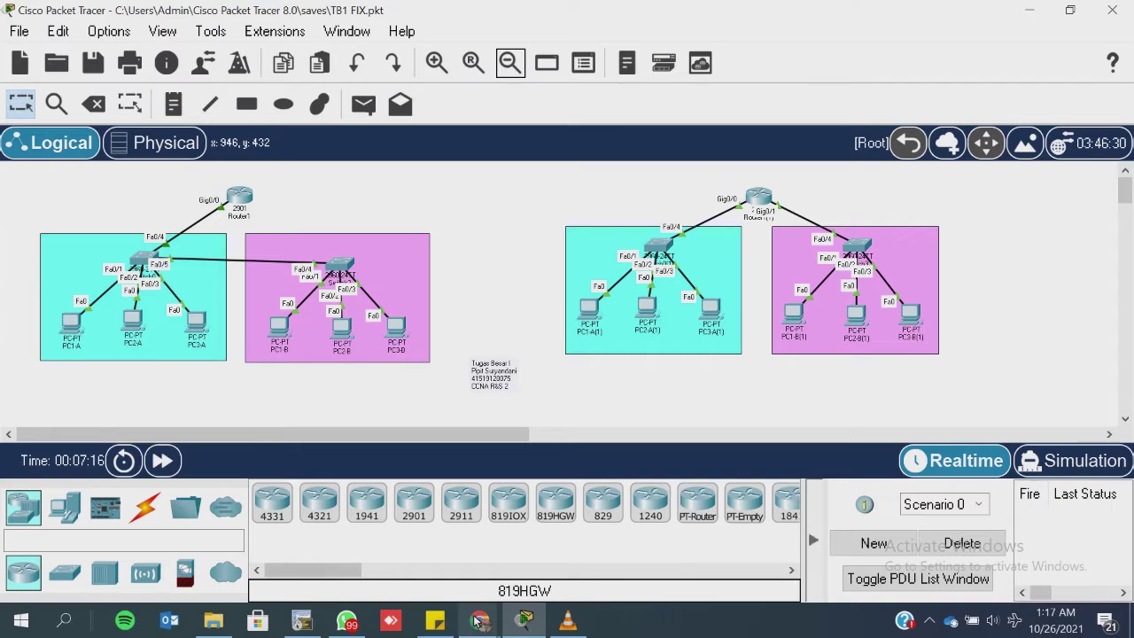
Step: Switch to the Colab notebook in Chrome and read the CCNA 2 assignment on the network scheme, VLAN addressing and inter-VLAN task
{"action": "mouse_move", "coordinate": [479, 620]}
{"action": "left_click", "coordinate": [561, 546]}
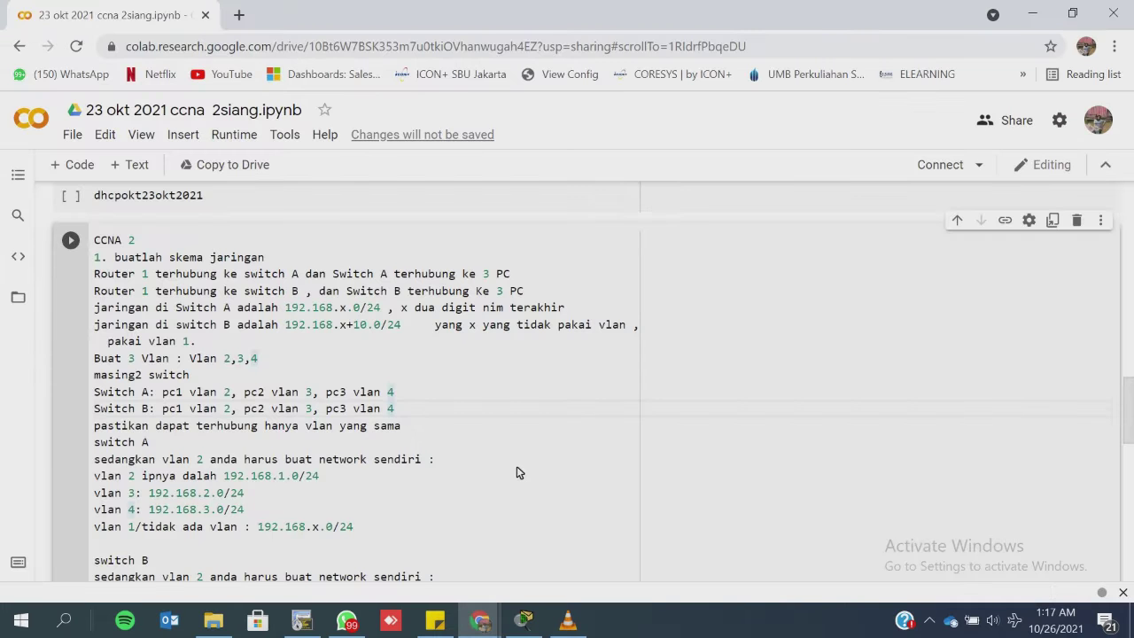
{"action": "scroll", "coordinate": [417, 396], "scroll_direction": "down", "scroll_amount": 1}
{"action": "scroll", "coordinate": [337, 354], "scroll_direction": "up", "scroll_amount": 2}
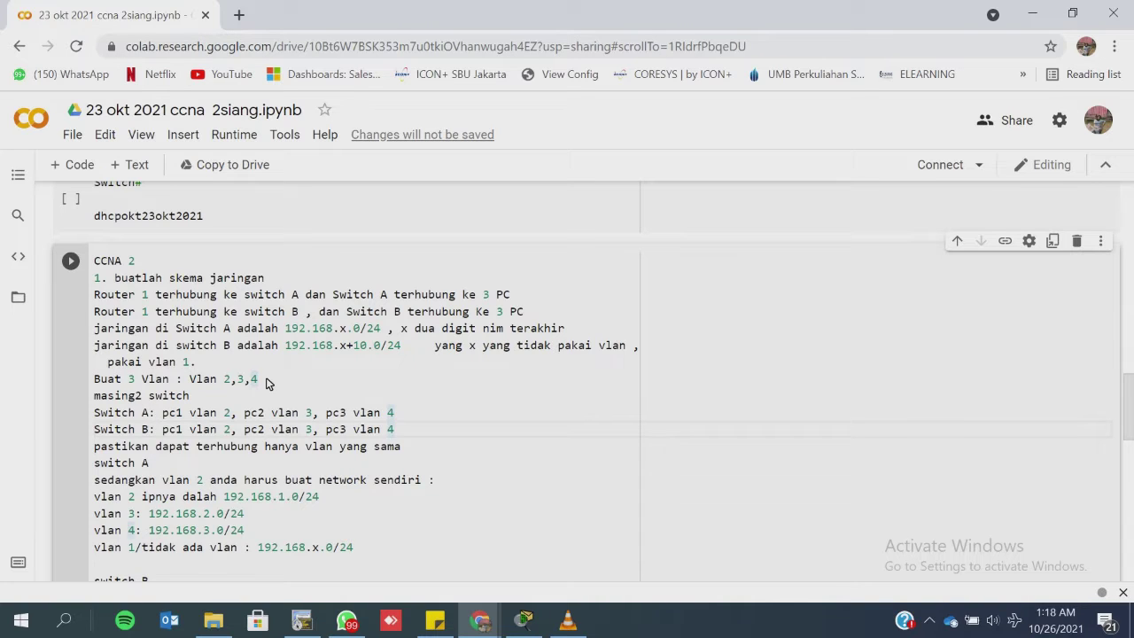
{"action": "scroll", "coordinate": [269, 383], "scroll_direction": "down", "scroll_amount": 1}
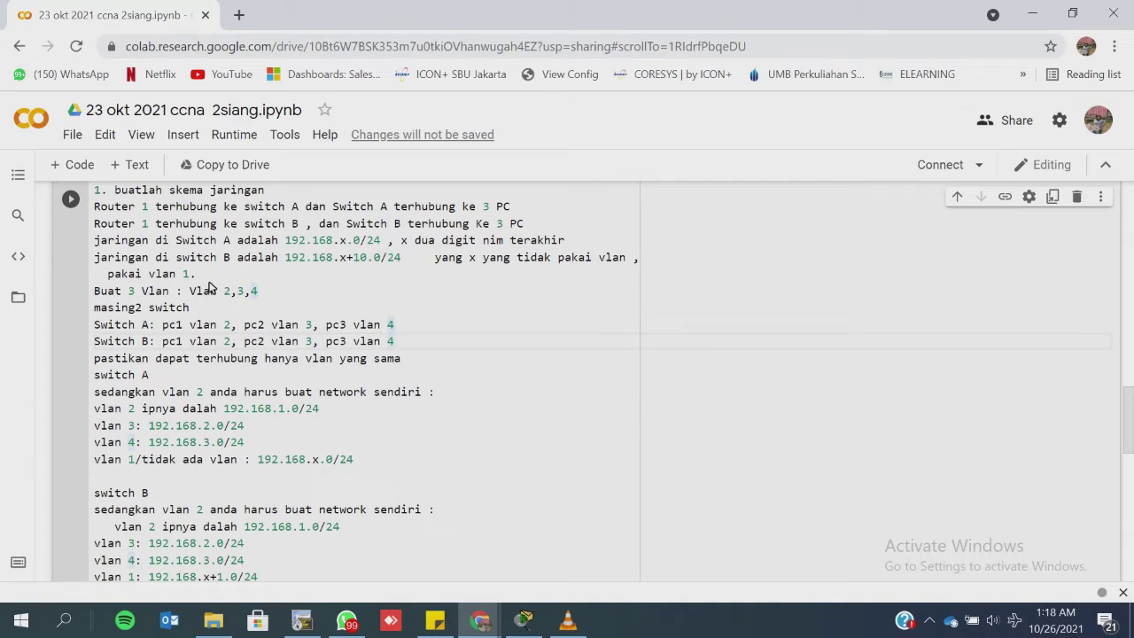
{"action": "scroll", "coordinate": [210, 286], "scroll_direction": "down", "scroll_amount": 1}
{"action": "scroll", "coordinate": [210, 286], "scroll_direction": "up", "scroll_amount": 1}
{"action": "scroll", "coordinate": [261, 323], "scroll_direction": "down", "scroll_amount": 1}
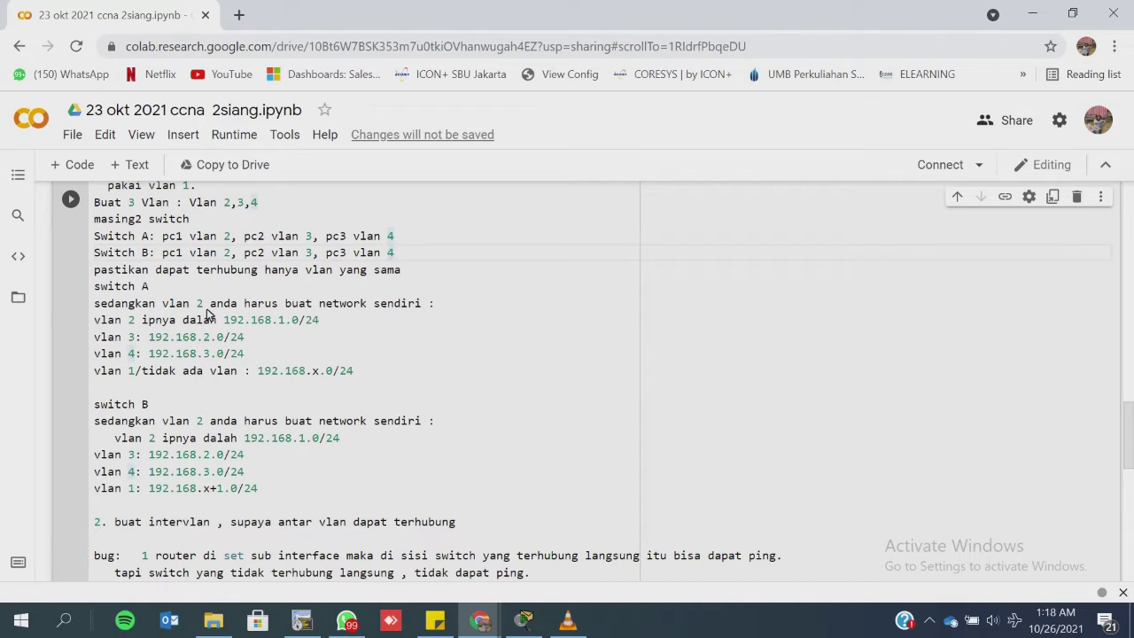
{"action": "scroll", "coordinate": [213, 318], "scroll_direction": "down", "scroll_amount": 1}
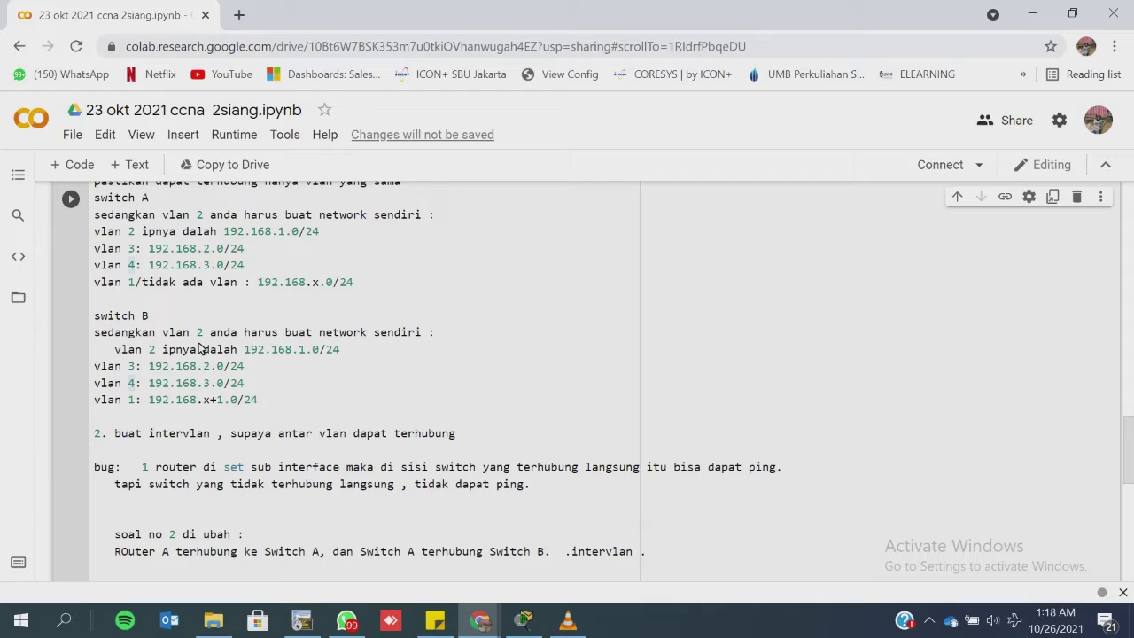
{"action": "scroll", "coordinate": [200, 348], "scroll_direction": "down", "scroll_amount": 1}
{"action": "scroll", "coordinate": [200, 348], "scroll_direction": "down", "scroll_amount": 1}
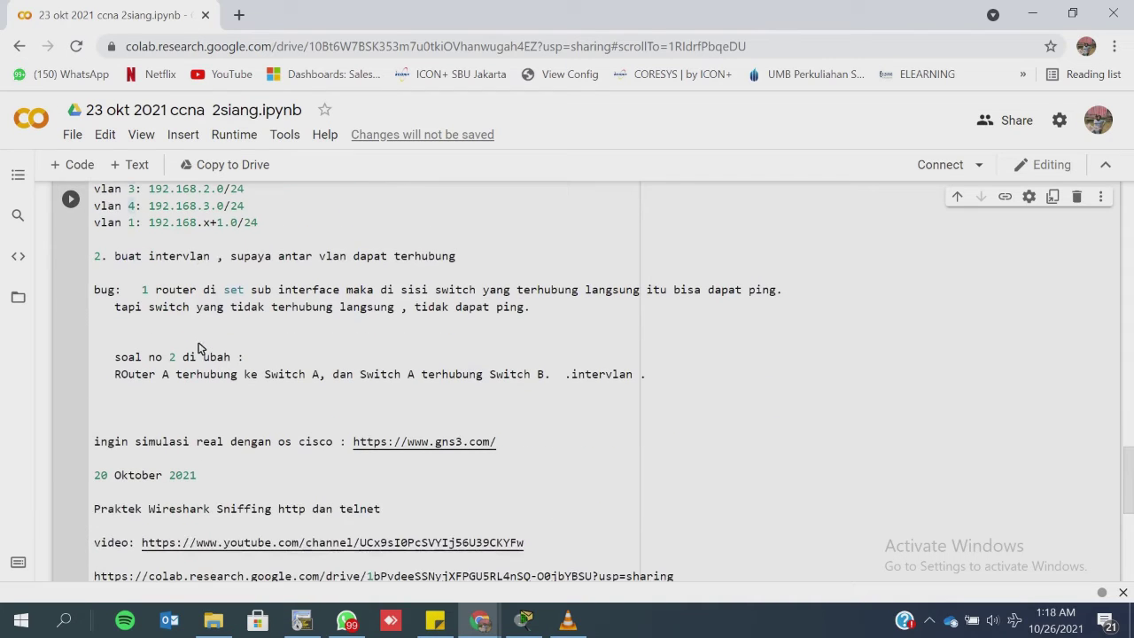
{"action": "scroll", "coordinate": [200, 348], "scroll_direction": "up", "scroll_amount": 1}
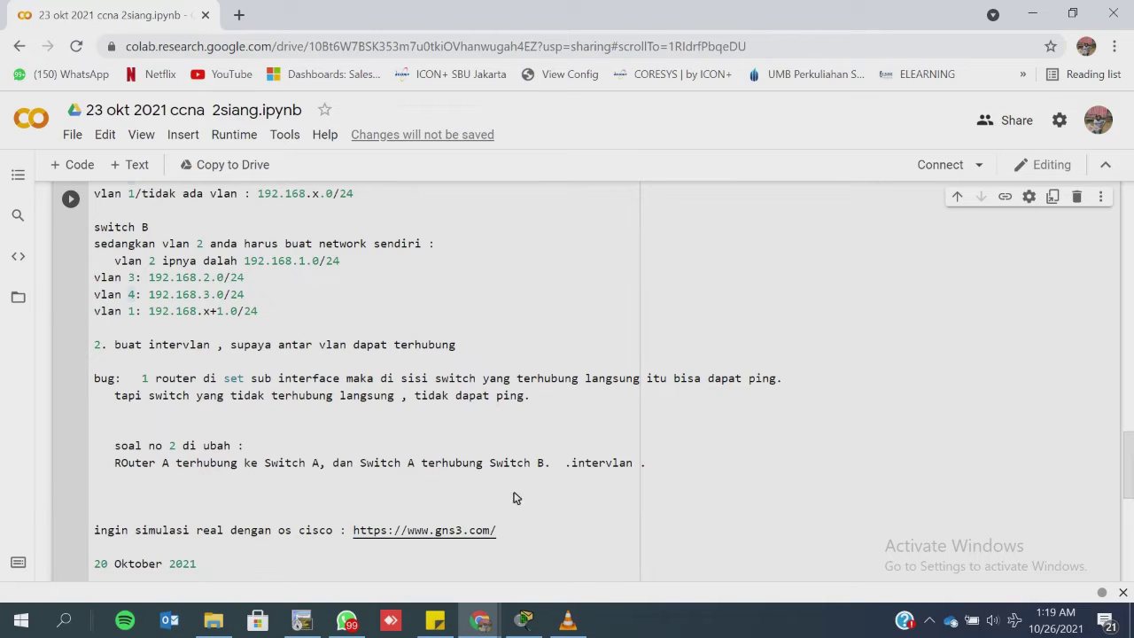
Step: Switch back to Packet Tracer and browse the available end devices, switches and routers for the two-switch topology
{"action": "left_click", "coordinate": [524, 621]}
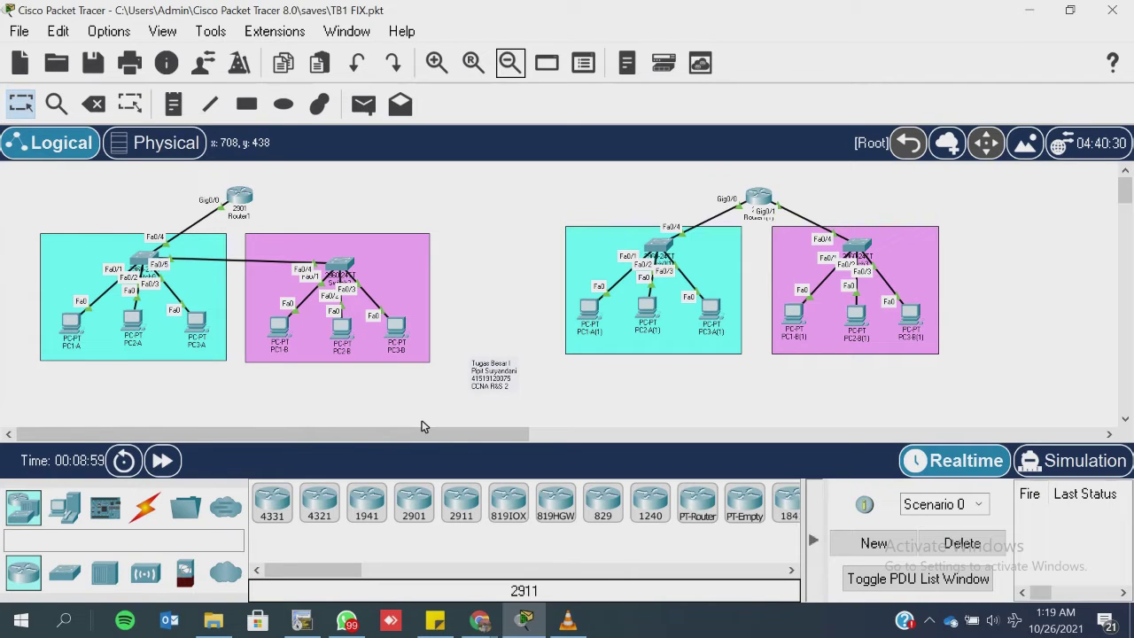
{"action": "left_click_drag", "start_coordinate": [448, 434], "coordinate": [580, 435]}
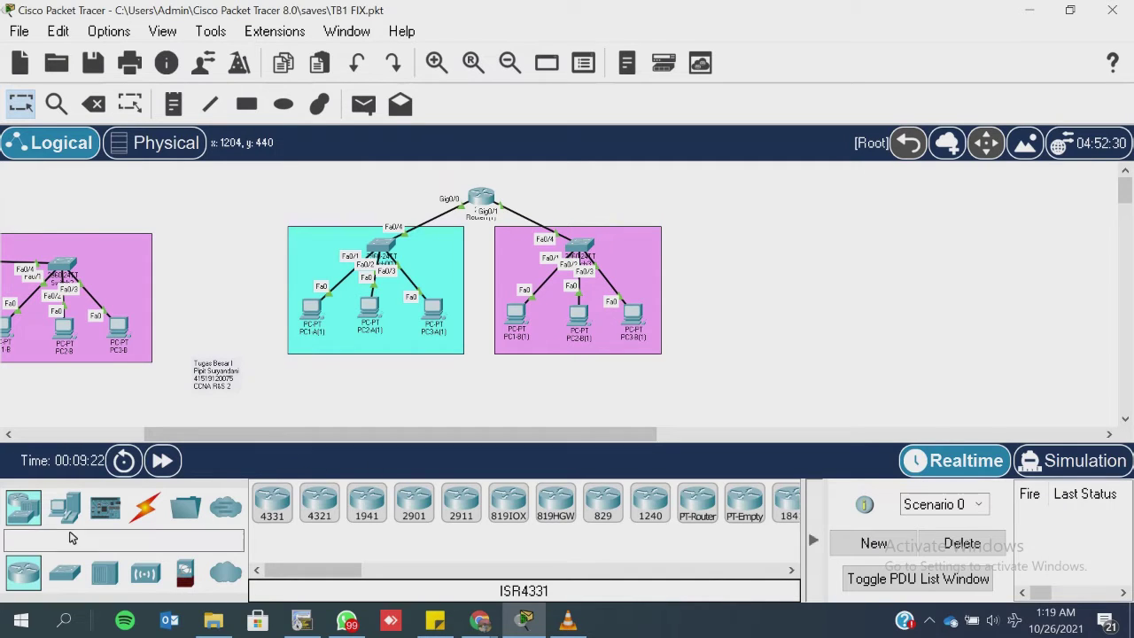
{"action": "left_click", "coordinate": [64, 506]}
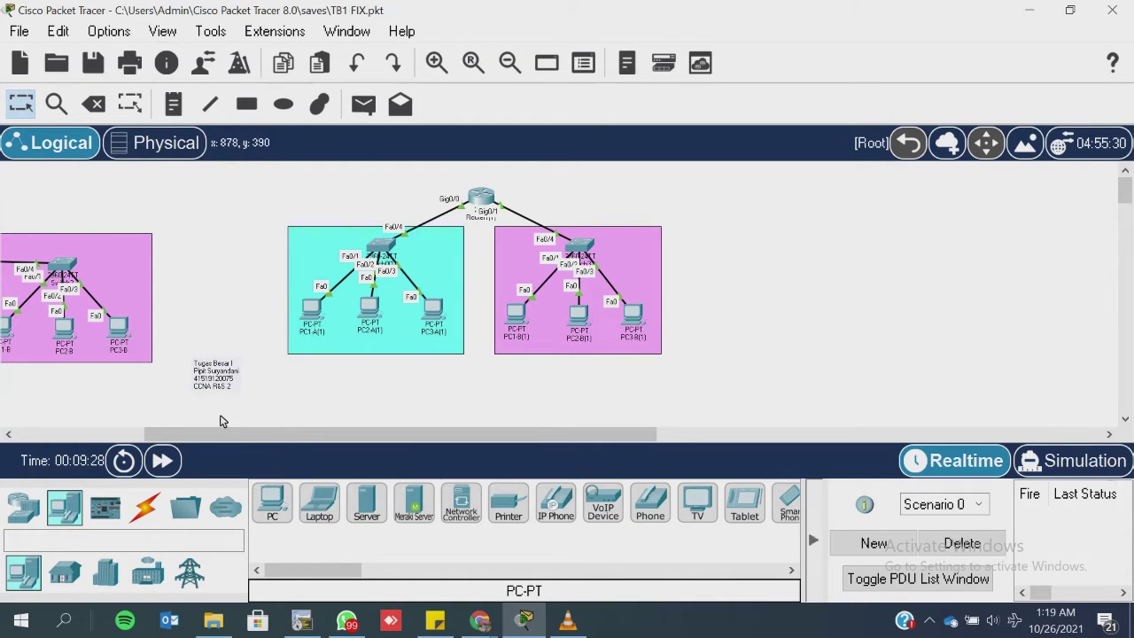
{"action": "left_click", "coordinate": [35, 505]}
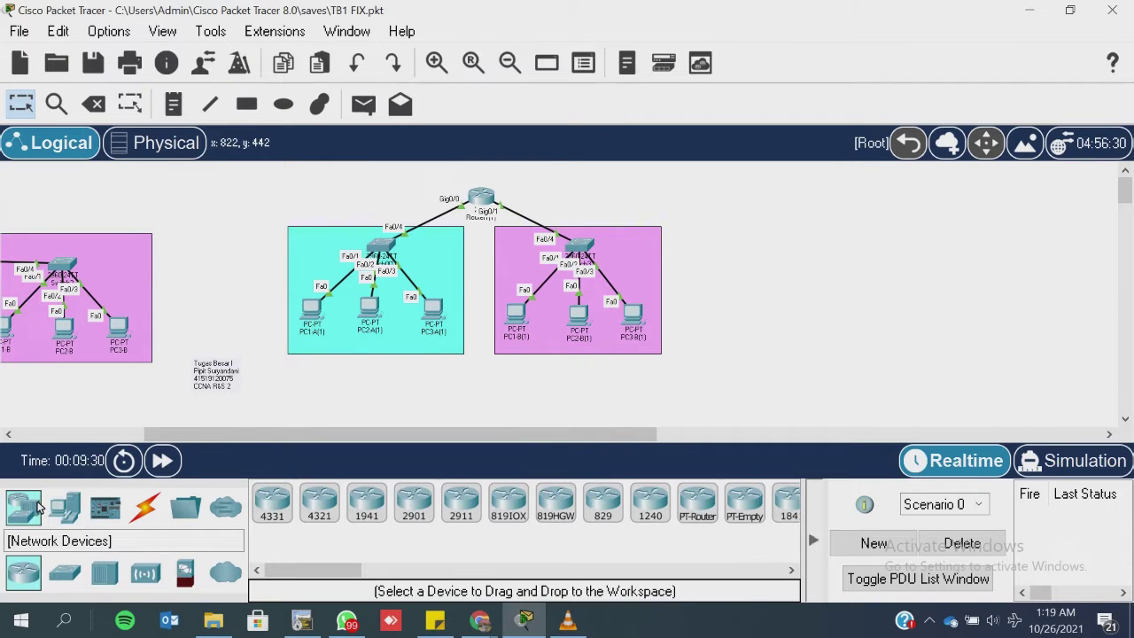
{"action": "left_click", "coordinate": [67, 509]}
{"action": "left_click", "coordinate": [71, 572]}
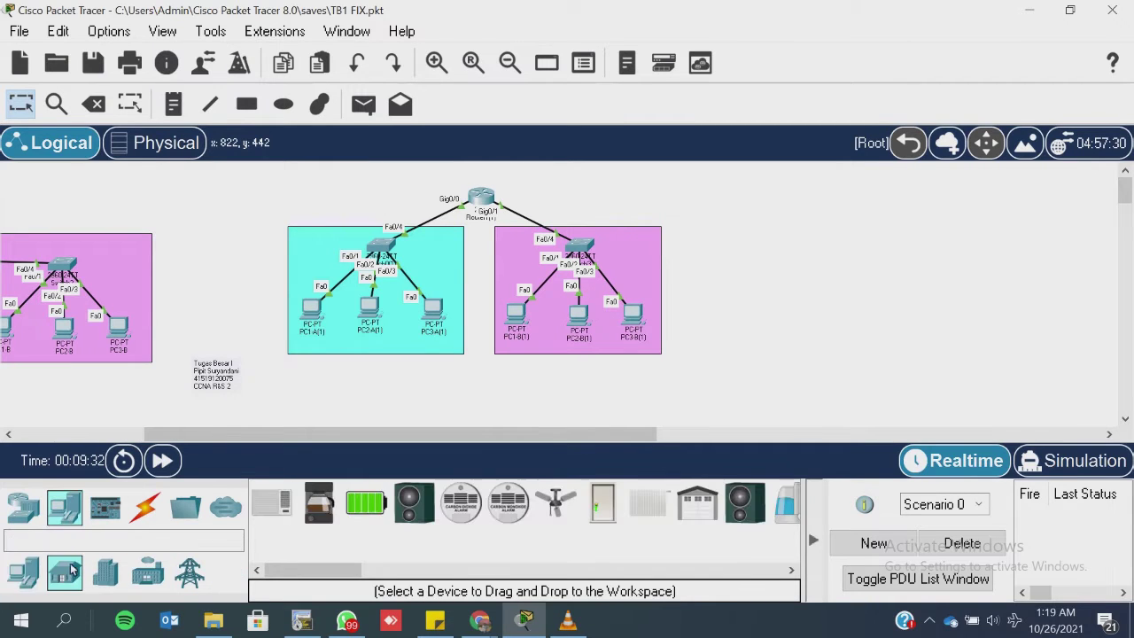
{"action": "left_click", "coordinate": [23, 508]}
{"action": "left_click", "coordinate": [63, 572]}
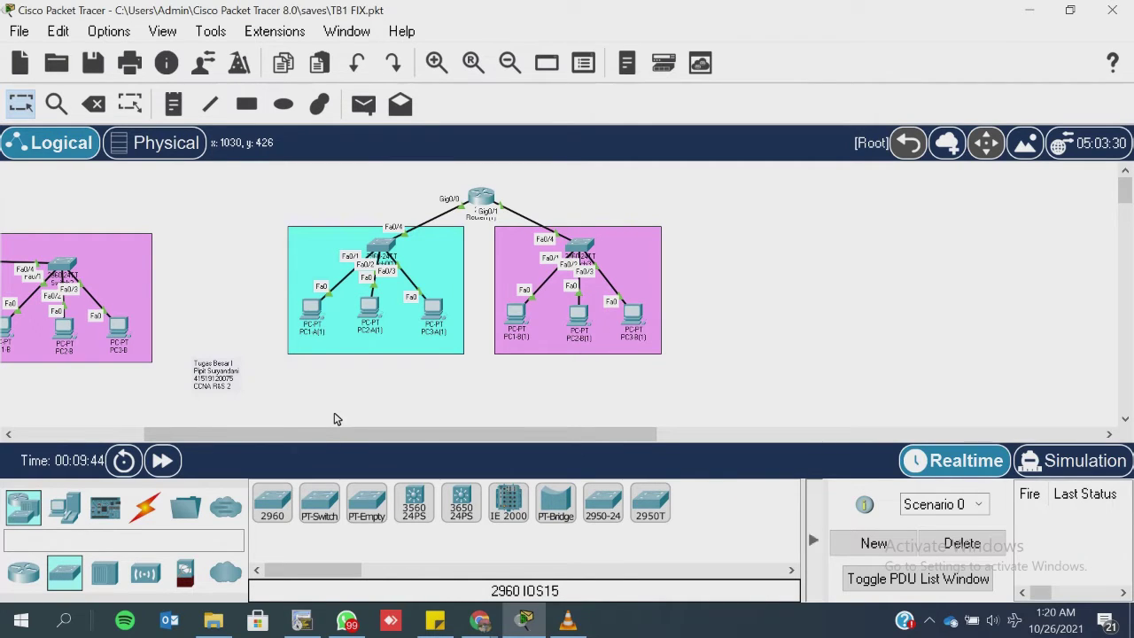
{"action": "left_click", "coordinate": [24, 571]}
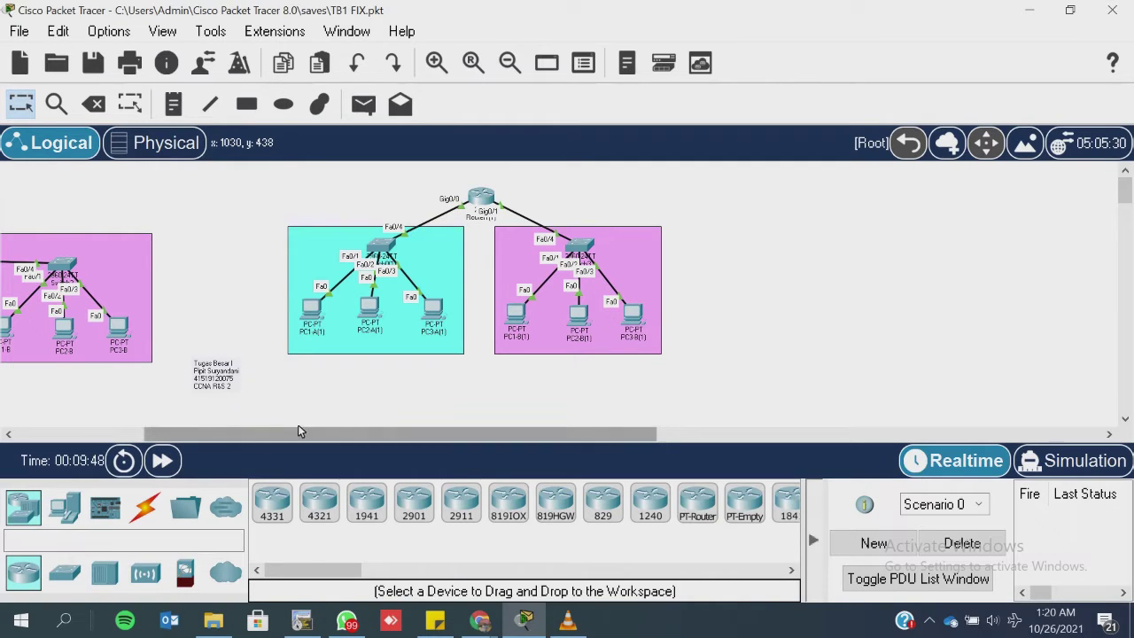
{"action": "mouse_move", "coordinate": [314, 438]}
{"action": "left_mouse_down"}
{"action": "mouse_move", "coordinate": [295, 437]}
{"action": "mouse_move", "coordinate": [308, 434]}
{"action": "left_mouse_up"}
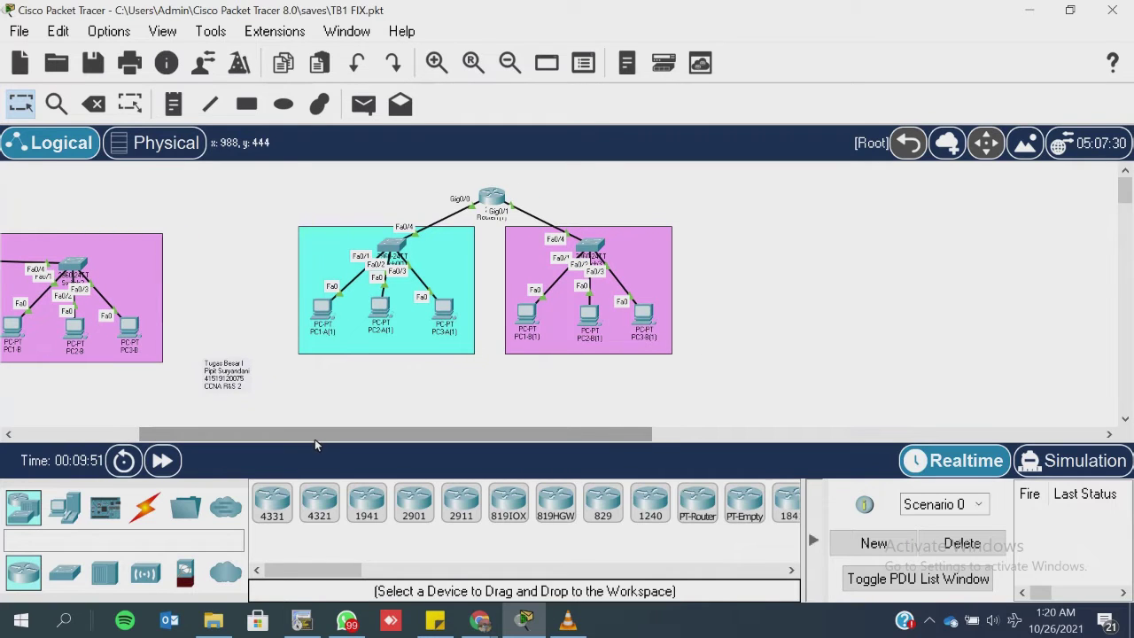
Step: Review the IP configuration of PC1-A(1), PC2-A(1) and PC3-A(1) in the cyan network, closing each PC's window after checking
{"action": "left_click", "coordinate": [328, 310]}
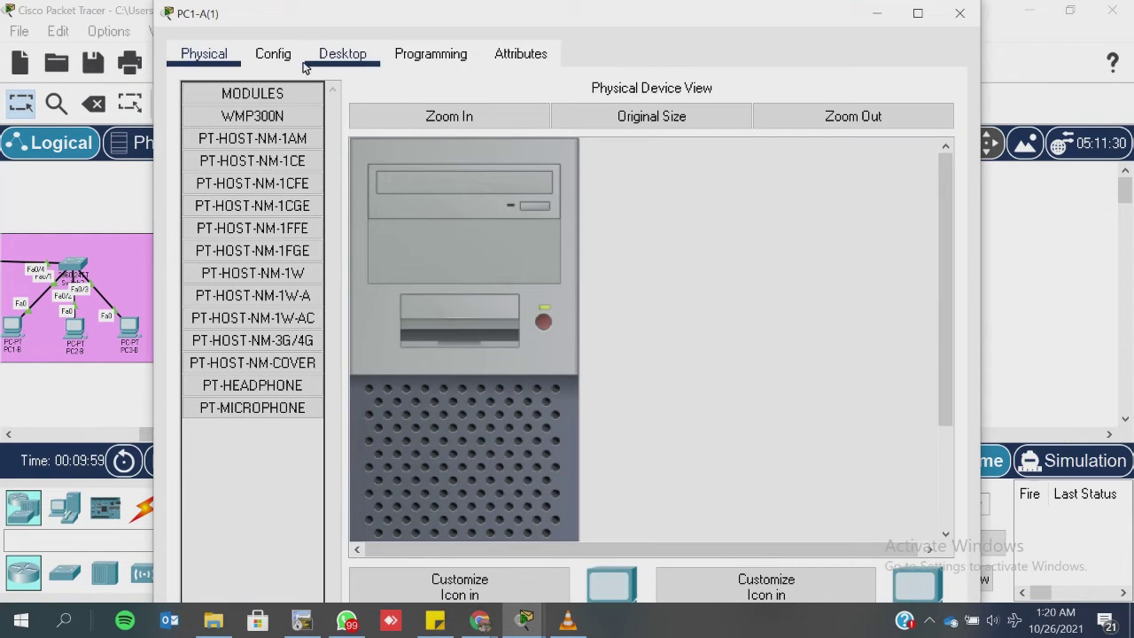
{"action": "left_click", "coordinate": [341, 56]}
{"action": "left_click", "coordinate": [258, 160]}
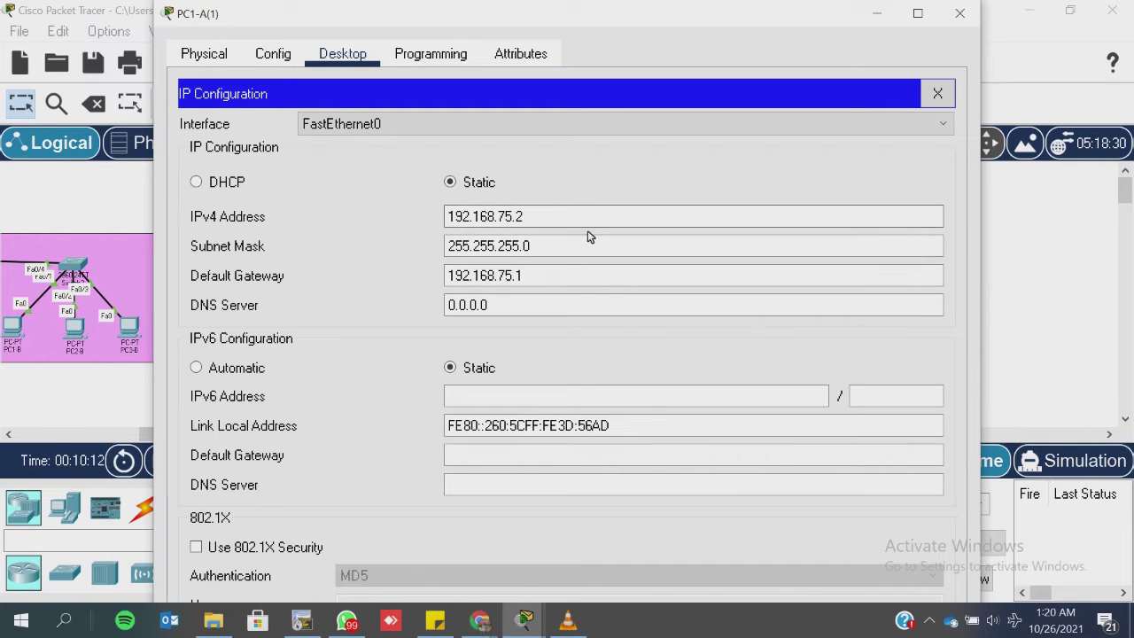
{"action": "left_click", "coordinate": [959, 13]}
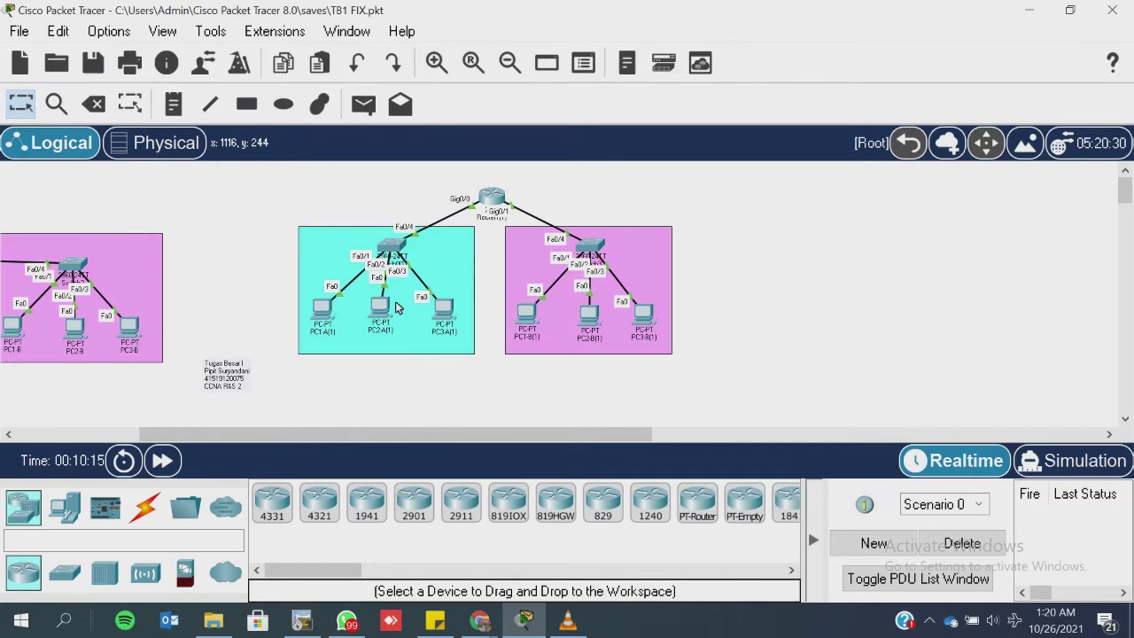
{"action": "left_click", "coordinate": [380, 308]}
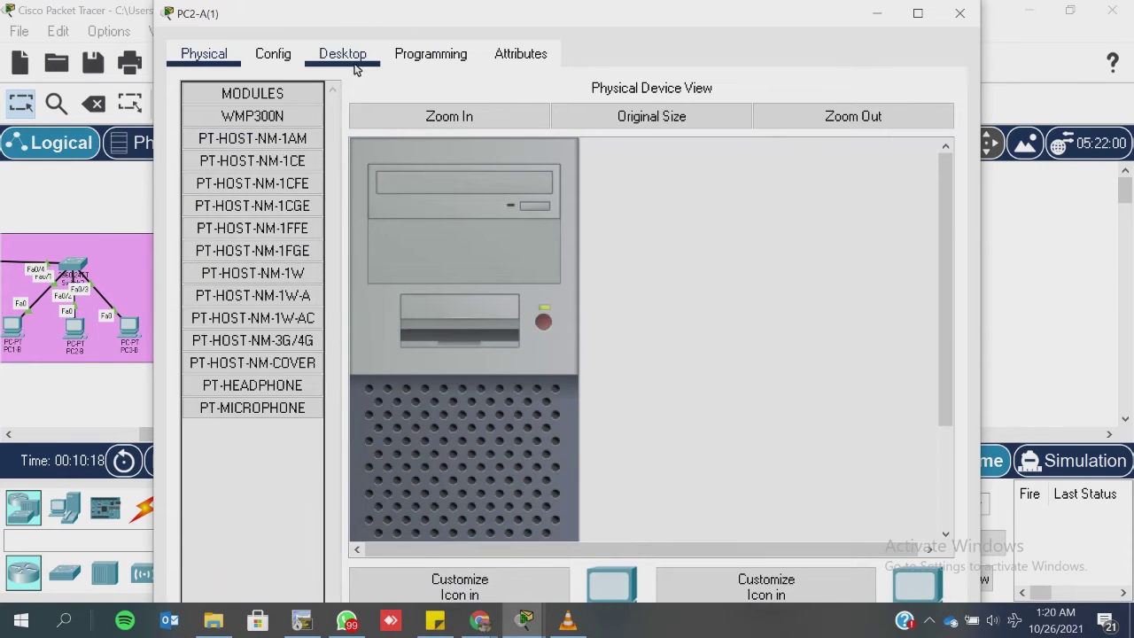
{"action": "left_click", "coordinate": [351, 54]}
{"action": "left_click", "coordinate": [296, 187]}
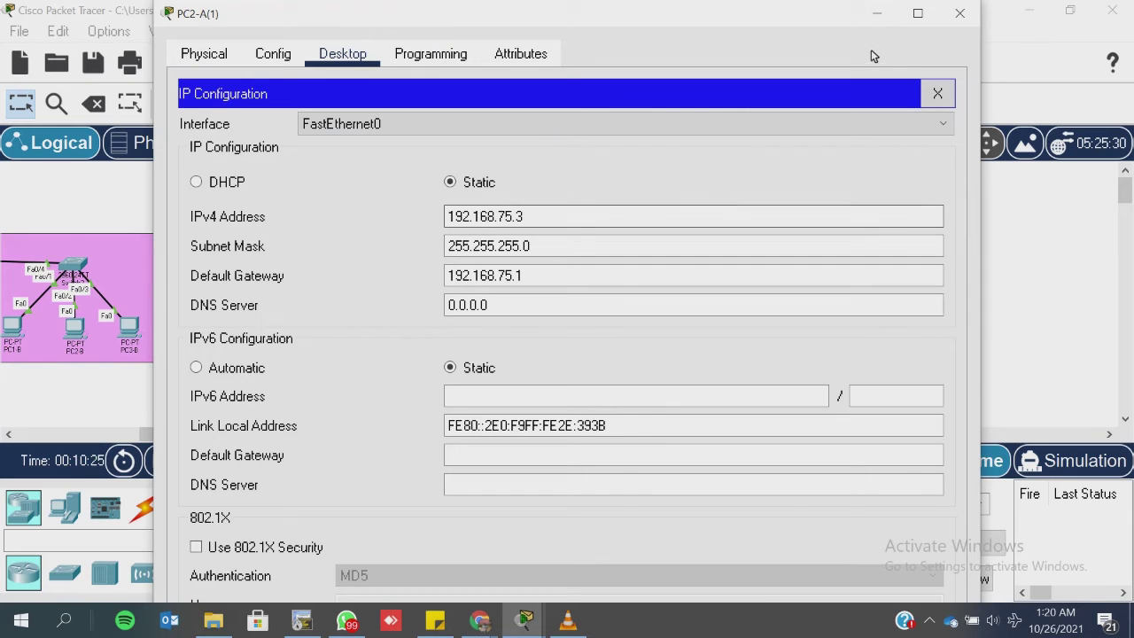
{"action": "left_click", "coordinate": [968, 22]}
{"action": "left_click", "coordinate": [444, 319]}
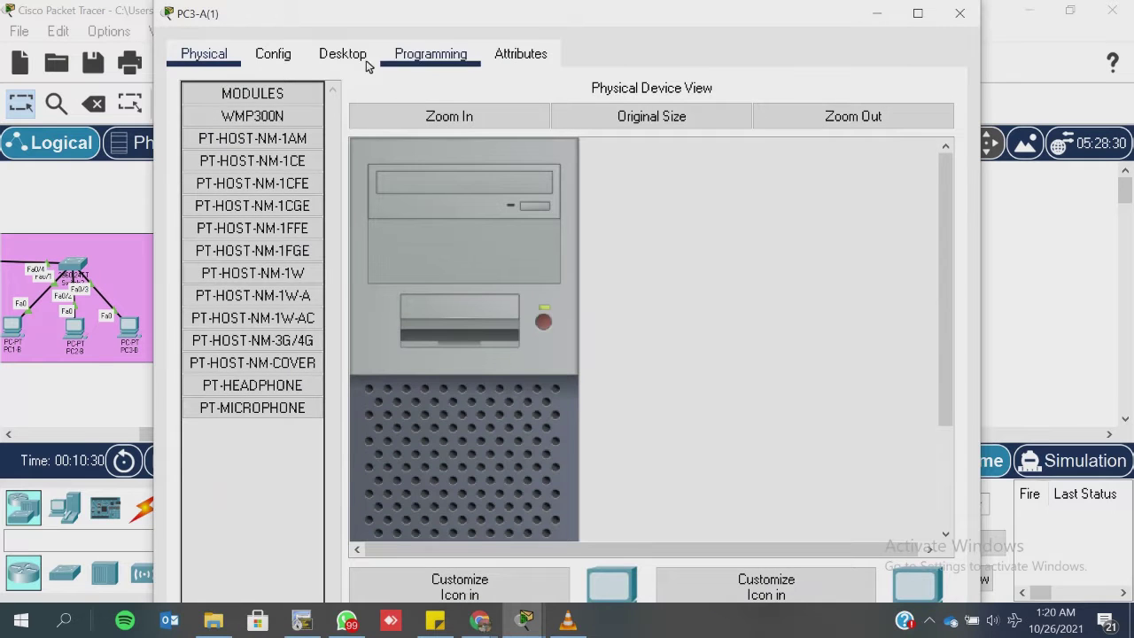
{"action": "left_click", "coordinate": [366, 60]}
{"action": "left_click", "coordinate": [283, 154]}
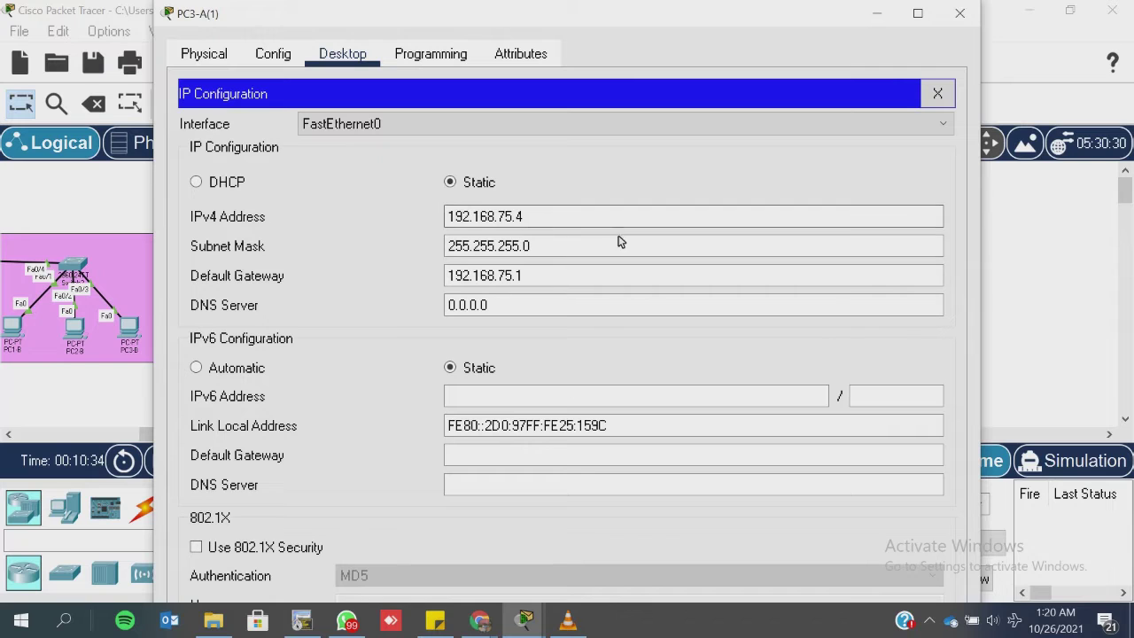
{"action": "left_click", "coordinate": [959, 13]}
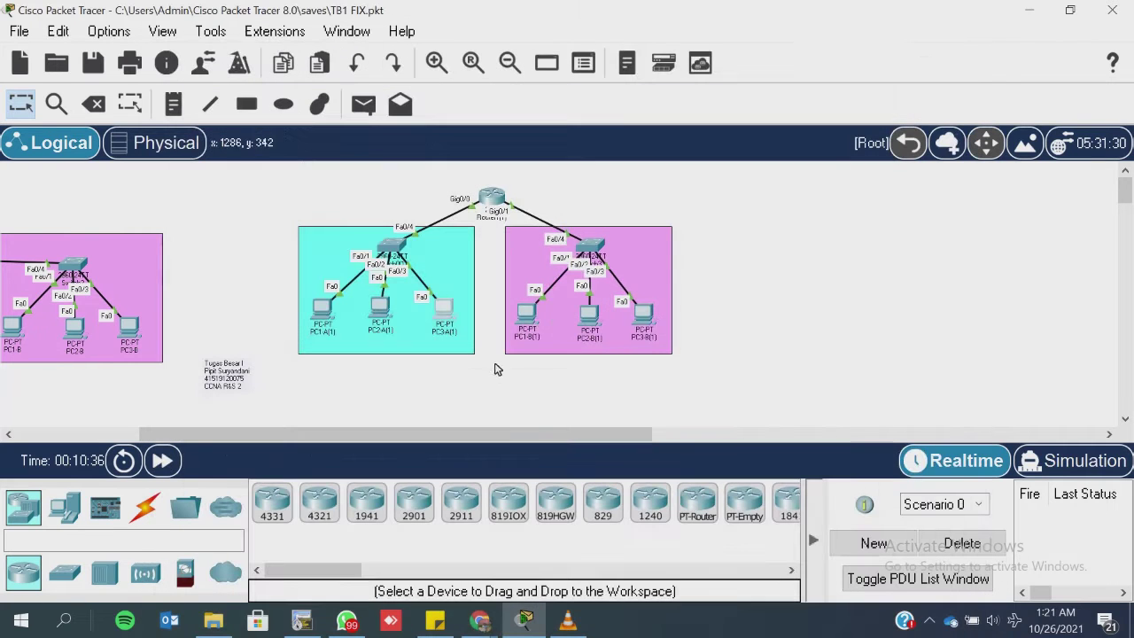
Step: Review the IP configuration of PC1-B(1), PC2-B(1) and PC3-B(1) in the network beside the cyan one, closing each window after checking
{"action": "left_click", "coordinate": [526, 312]}
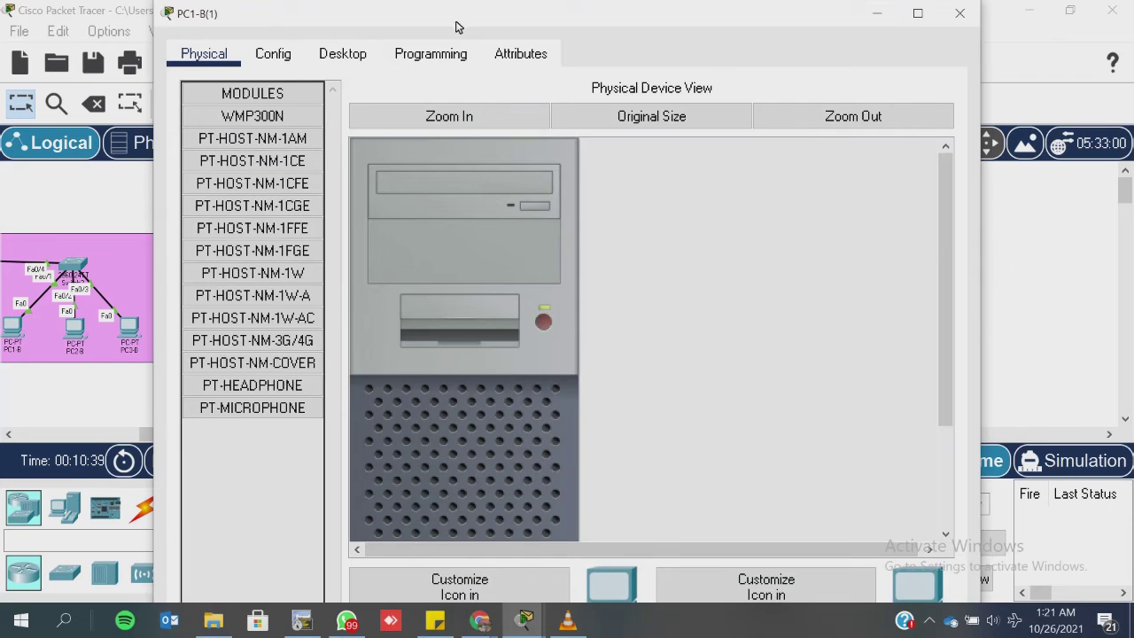
{"action": "left_click", "coordinate": [358, 59]}
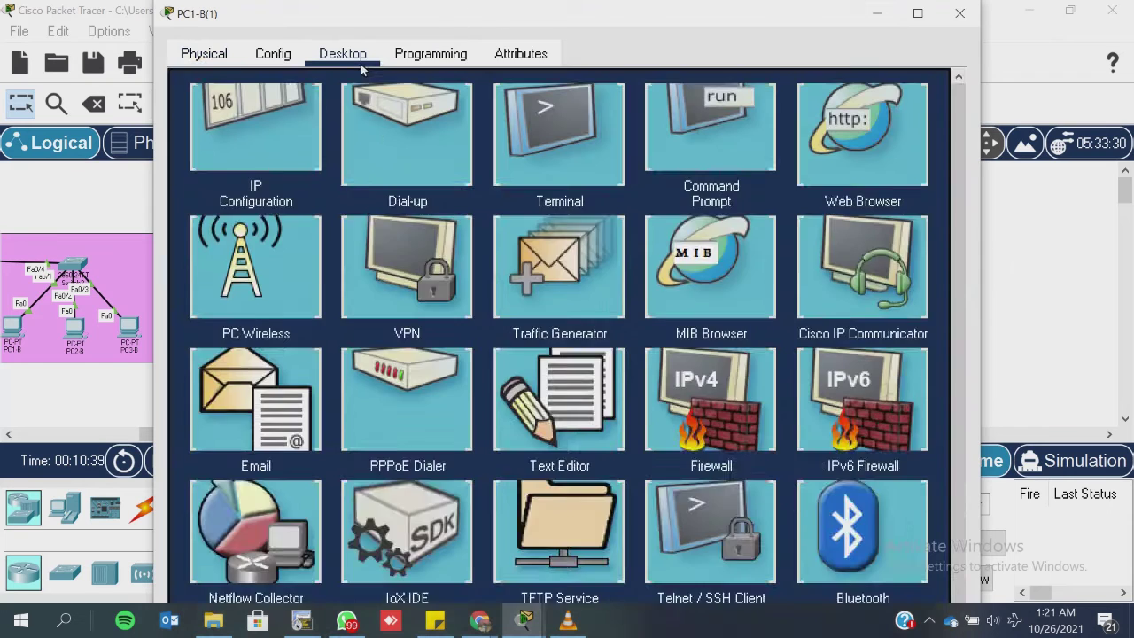
{"action": "left_click", "coordinate": [270, 187]}
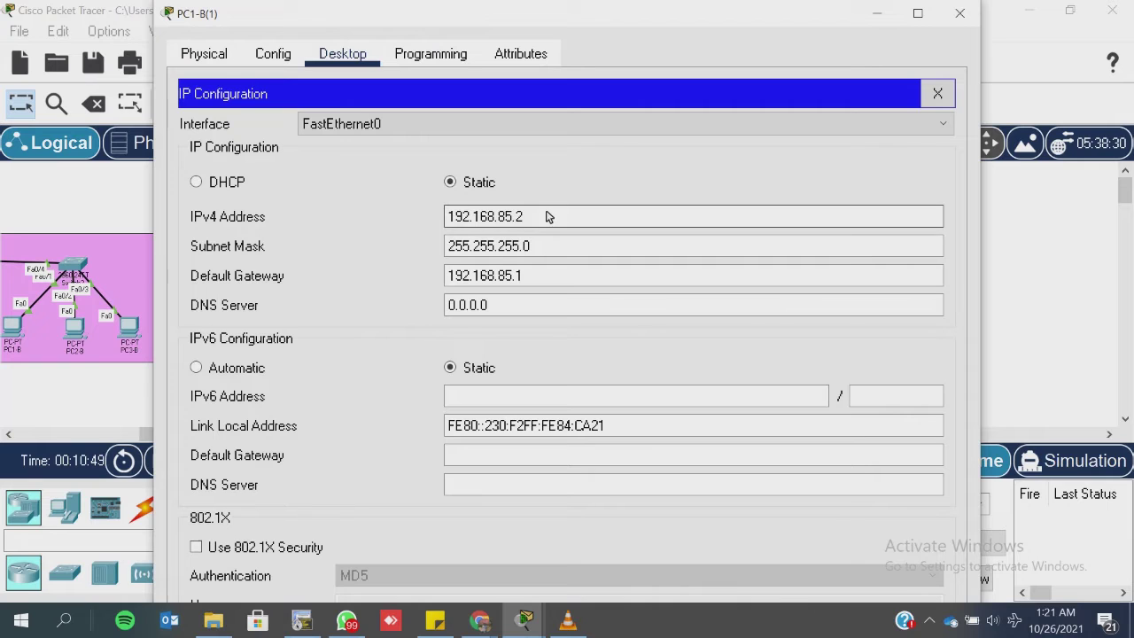
{"action": "left_click", "coordinate": [959, 12]}
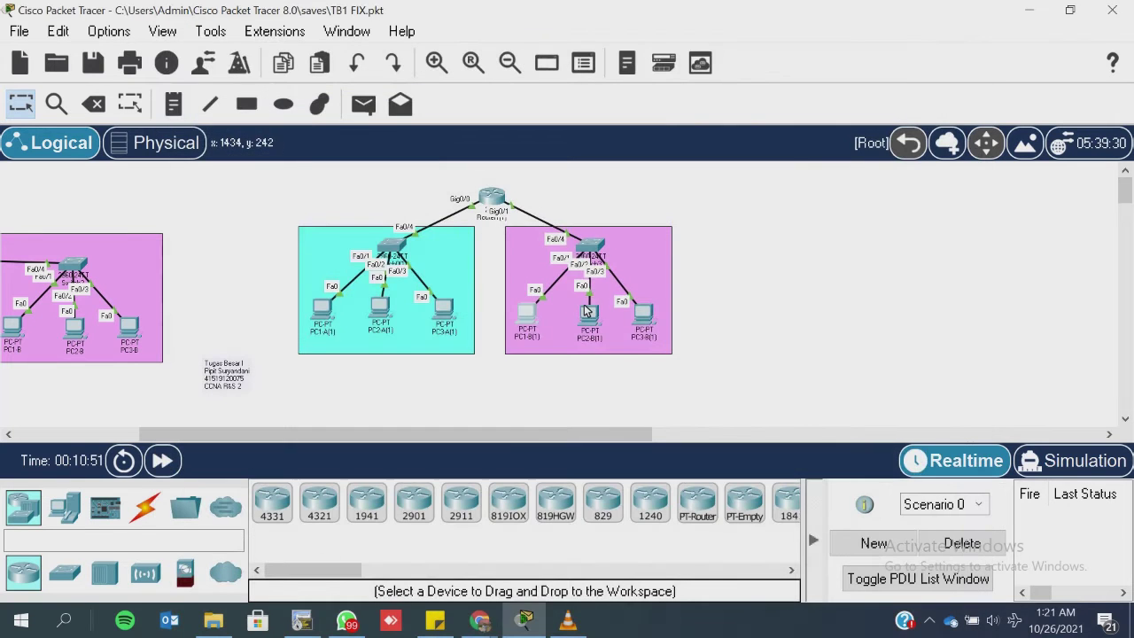
{"action": "left_click", "coordinate": [521, 307]}
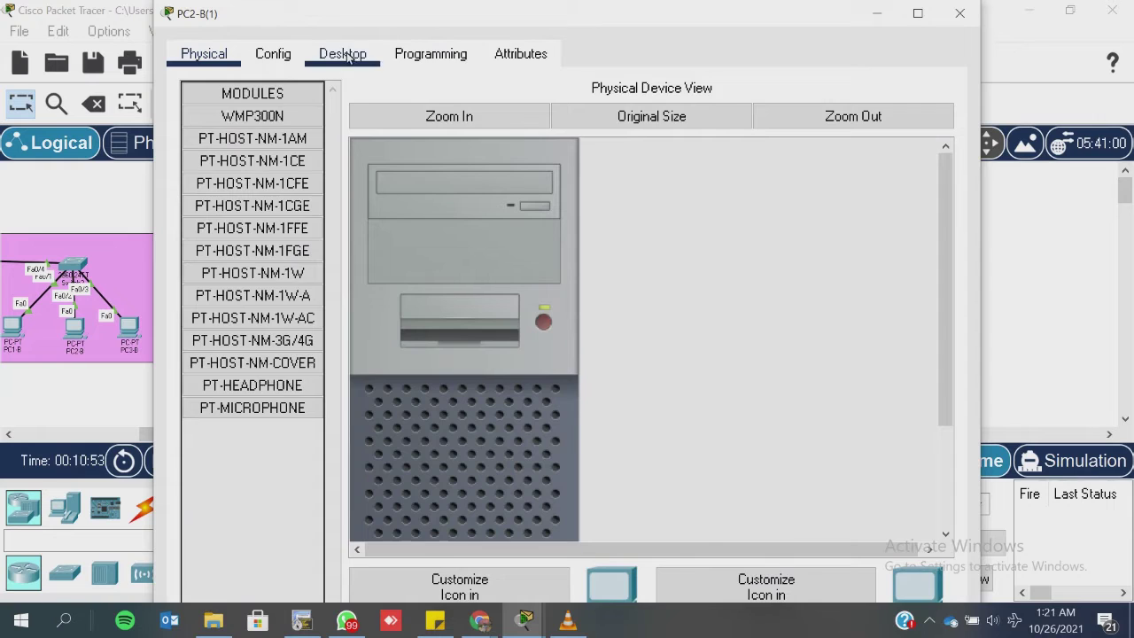
{"action": "left_click", "coordinate": [342, 53]}
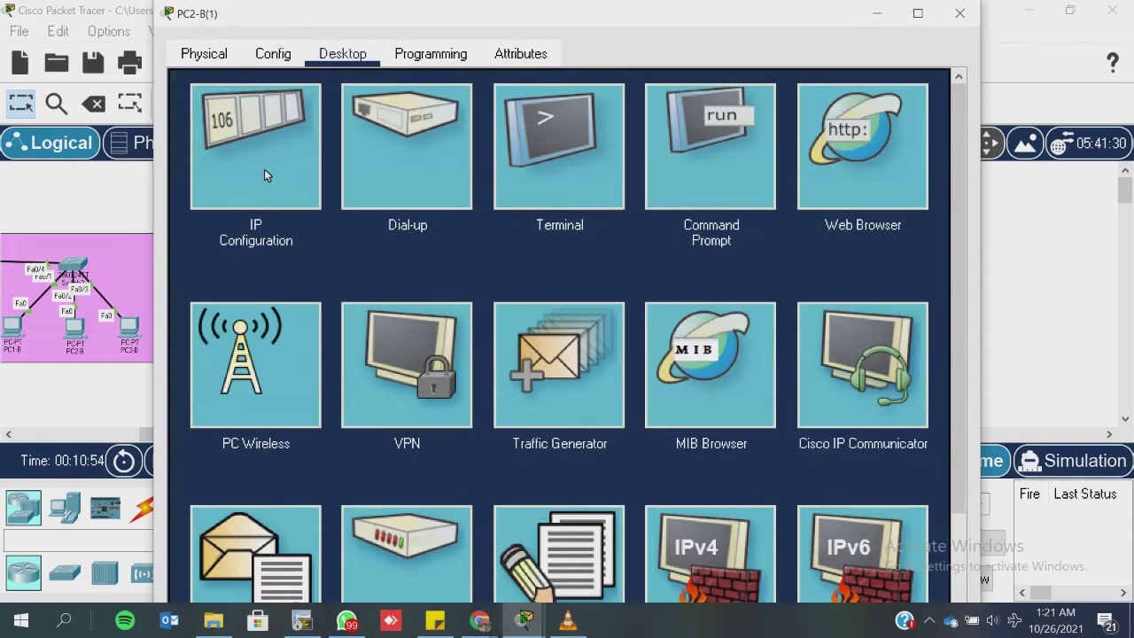
{"action": "left_click", "coordinate": [264, 175]}
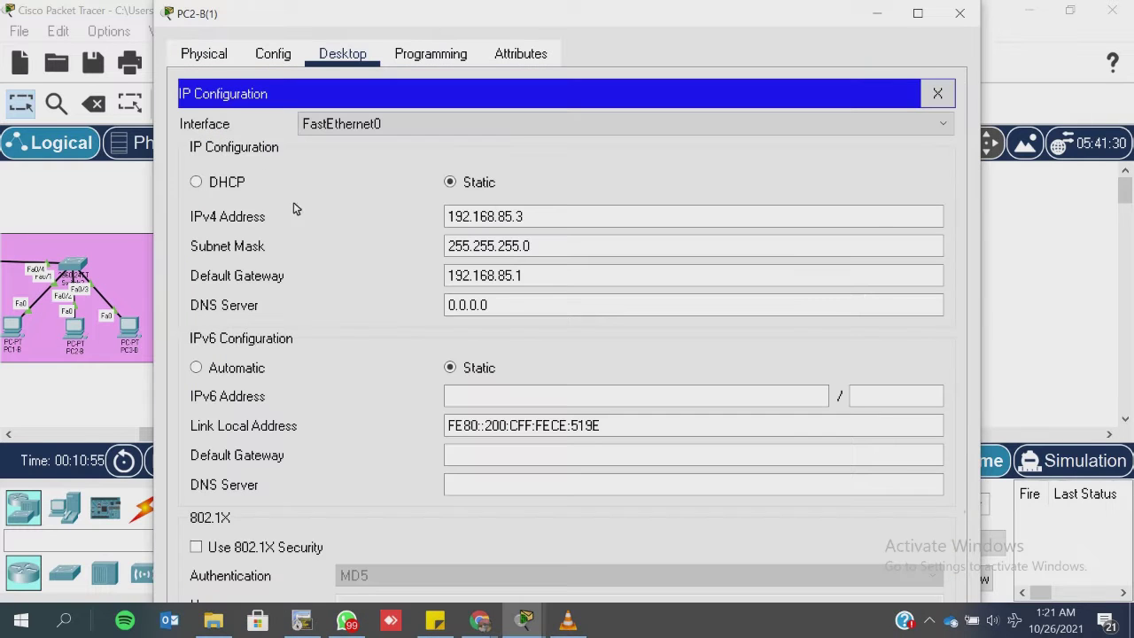
{"action": "left_click", "coordinate": [959, 13]}
{"action": "left_click", "coordinate": [589, 314]}
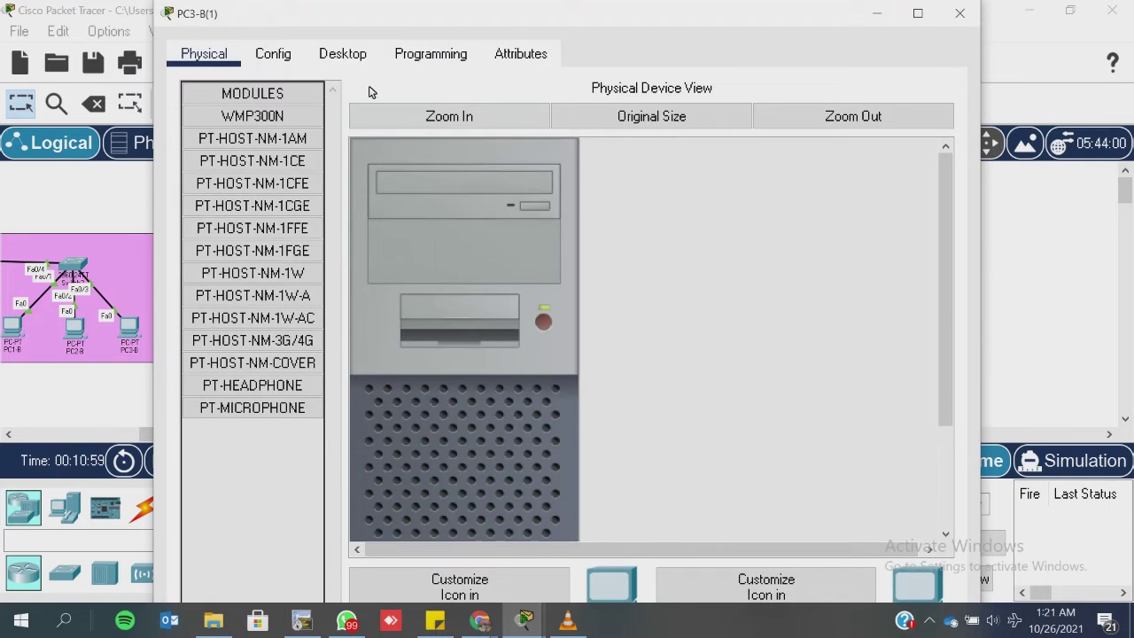
{"action": "left_click", "coordinate": [345, 55]}
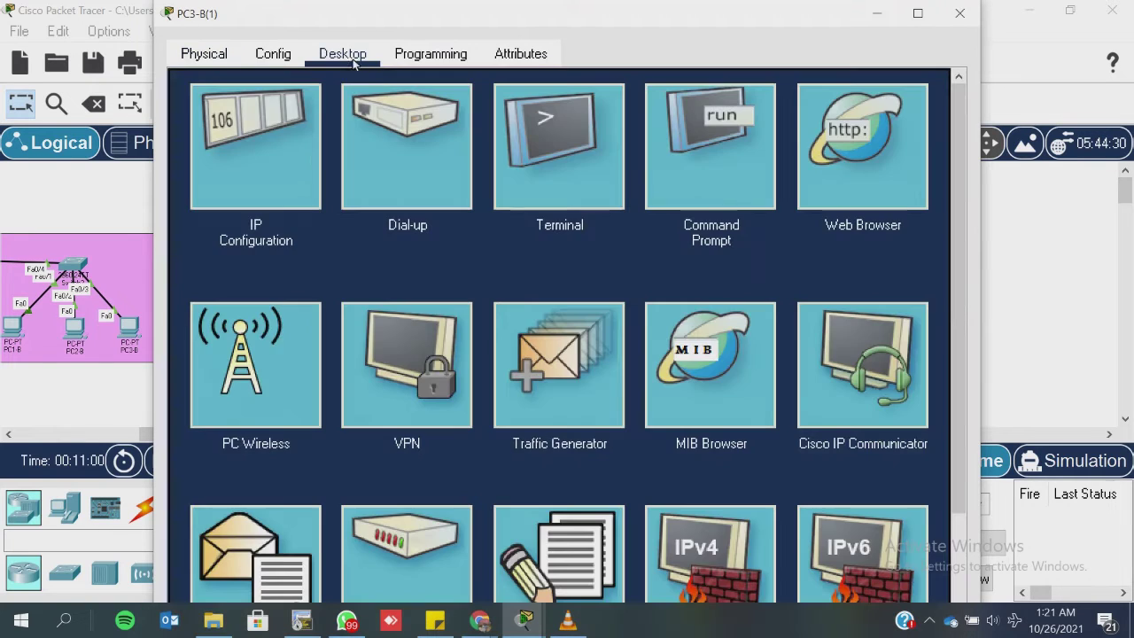
{"action": "left_click", "coordinate": [286, 149]}
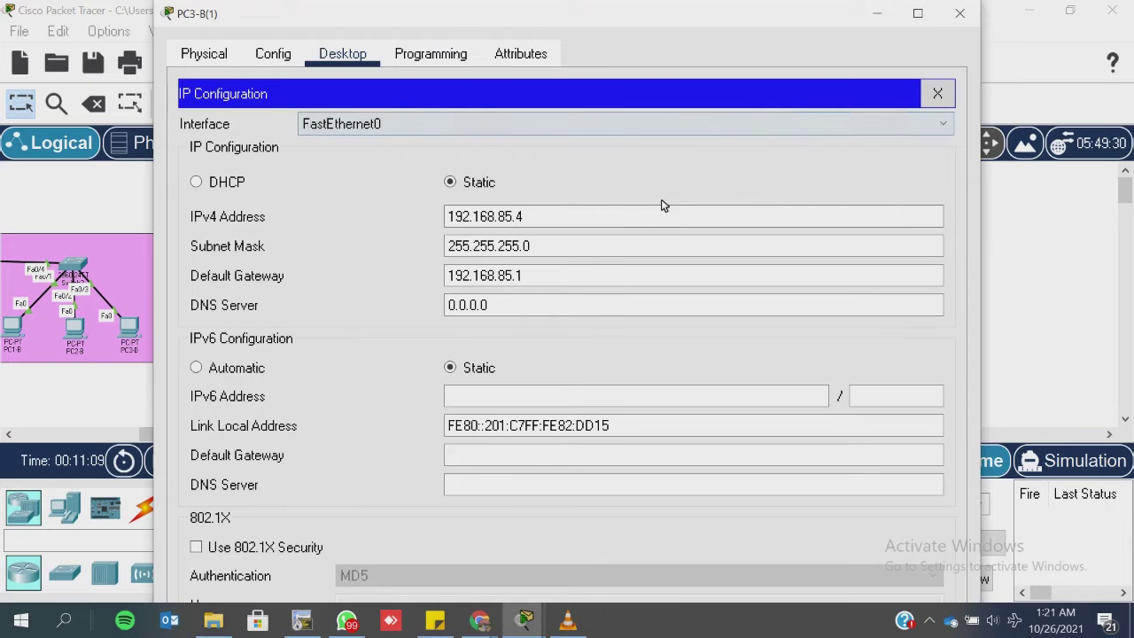
{"action": "left_click", "coordinate": [959, 13]}
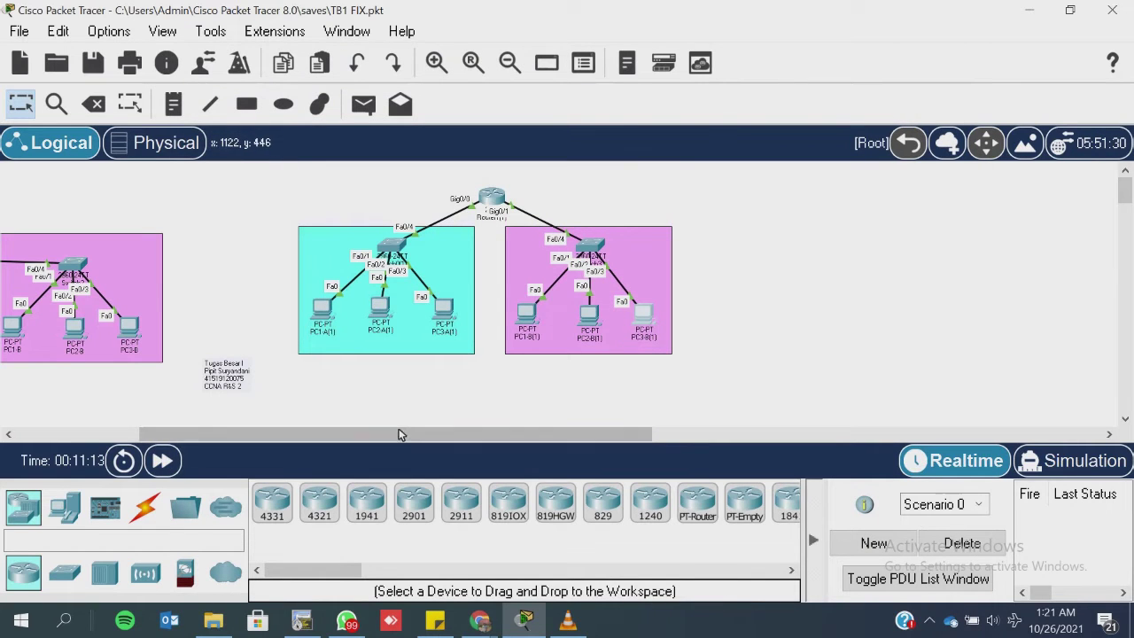
{"action": "mouse_move", "coordinate": [398, 435]}
{"action": "left_mouse_down"}
{"action": "mouse_move", "coordinate": [418, 434]}
{"action": "mouse_move", "coordinate": [382, 437]}
{"action": "left_mouse_up"}
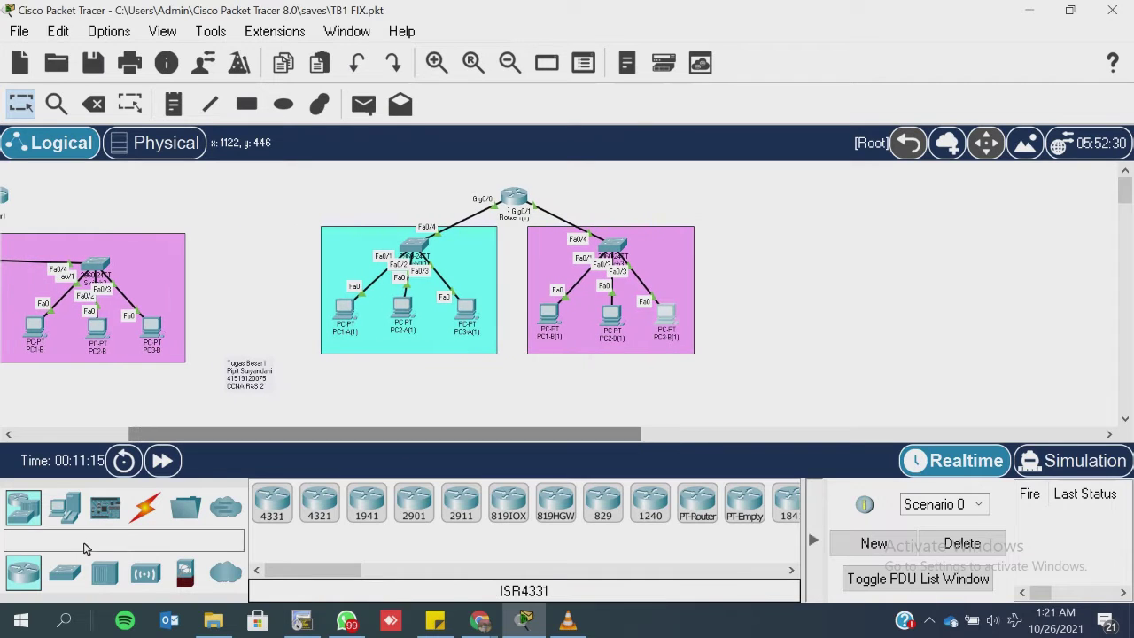
Step: Display the available connection cable types and examine the PC-to-switch cabling in the two-switch topology
{"action": "left_click", "coordinate": [147, 507]}
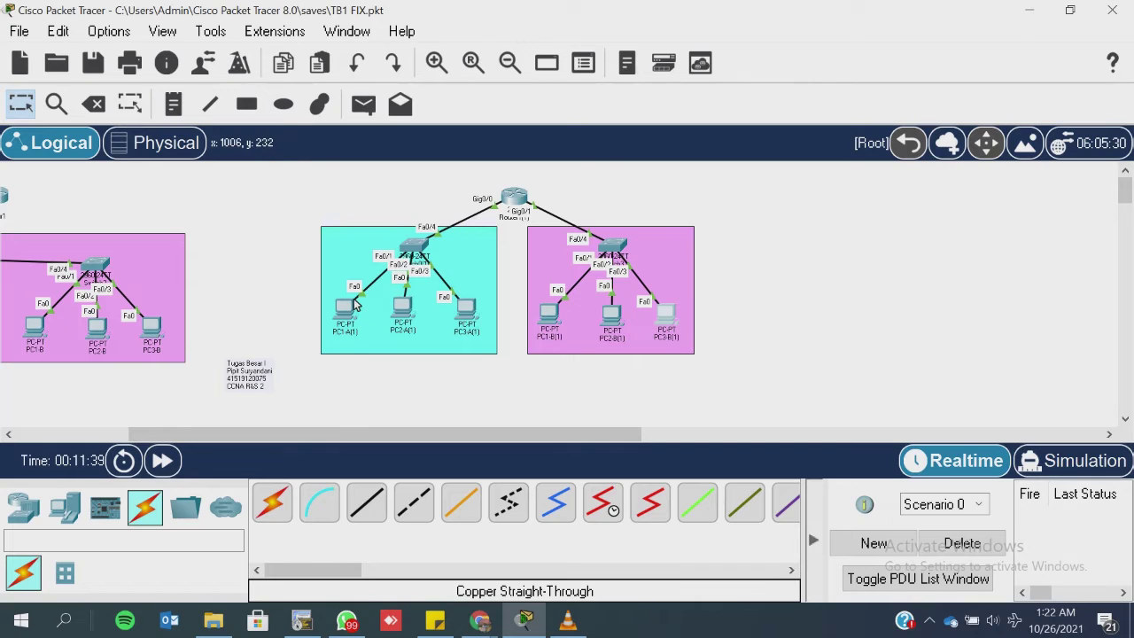
{"action": "mouse_move", "coordinate": [354, 305]}
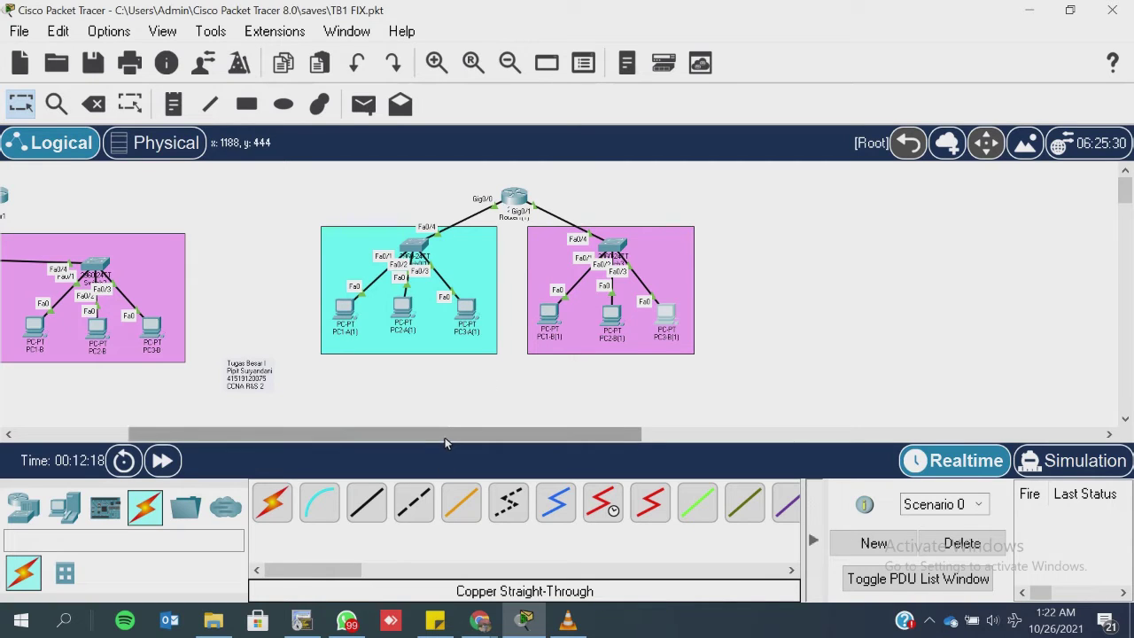
{"action": "left_click_drag", "start_coordinate": [448, 440], "coordinate": [470, 440]}
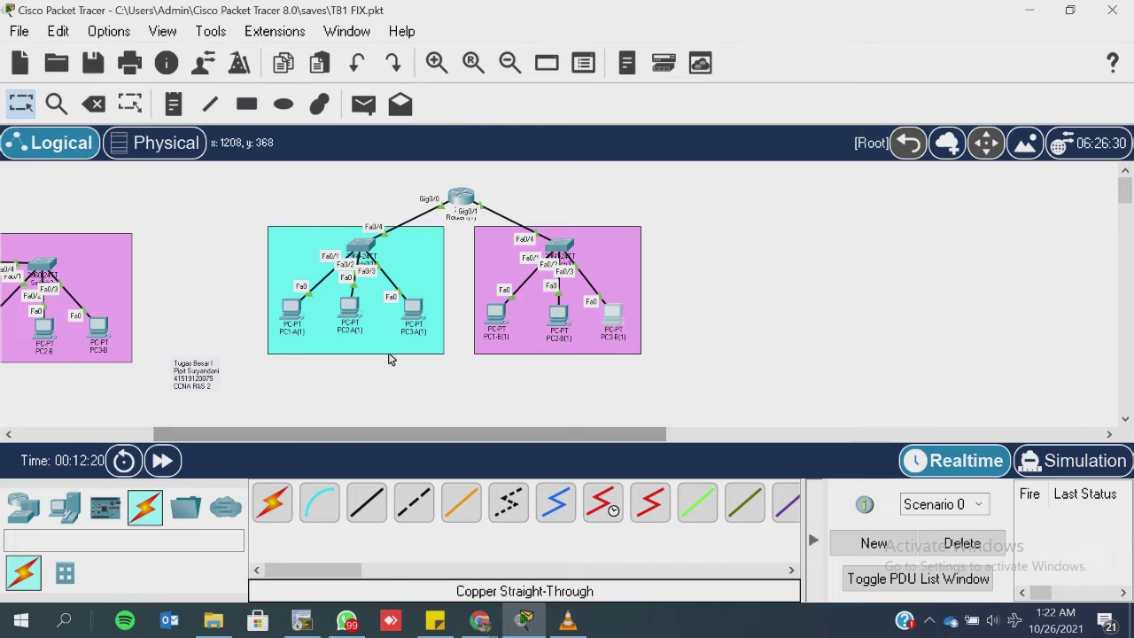
Step: Open the command line of Switch0(1) in the cyan network and enter global configuration mode with ena and config t
{"action": "left_click", "coordinate": [365, 249]}
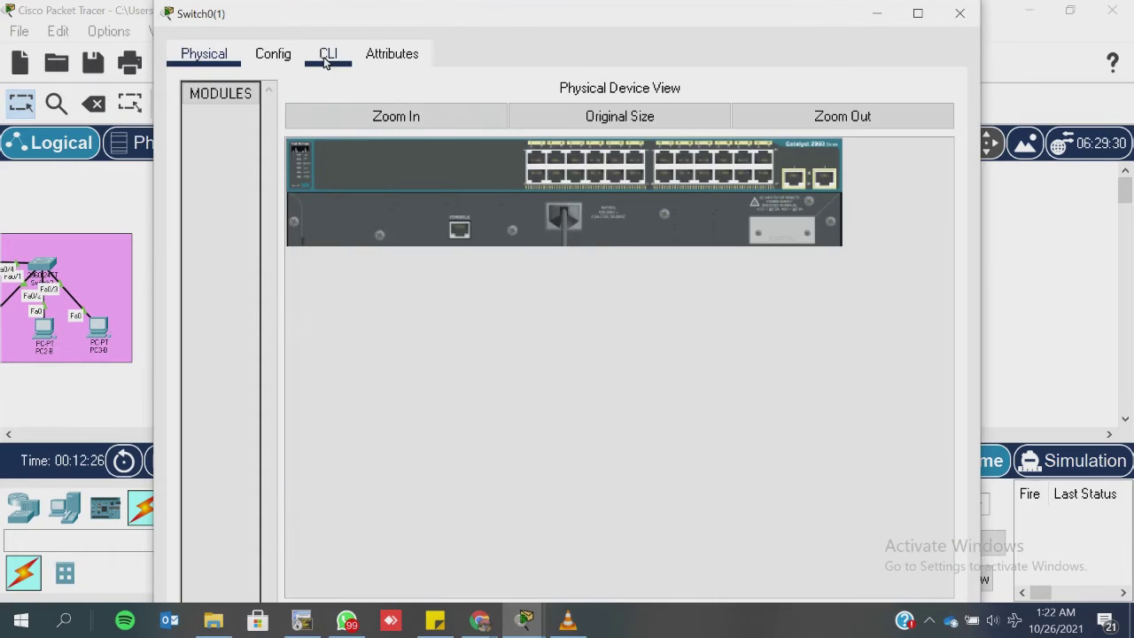
{"action": "left_click", "coordinate": [327, 53]}
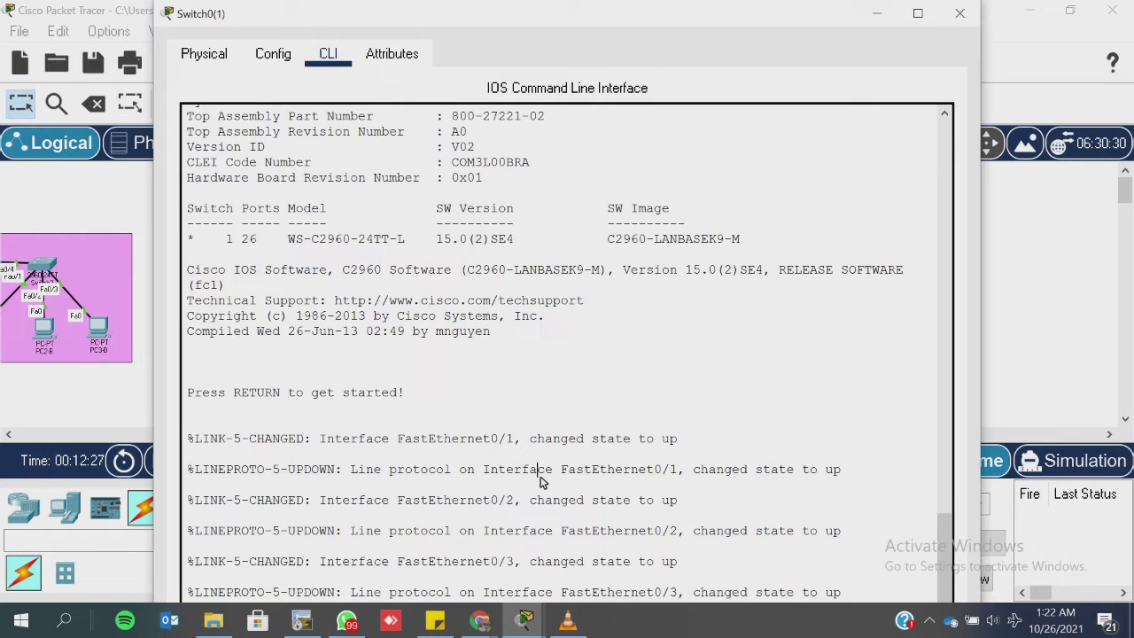
{"action": "left_click", "coordinate": [919, 15]}
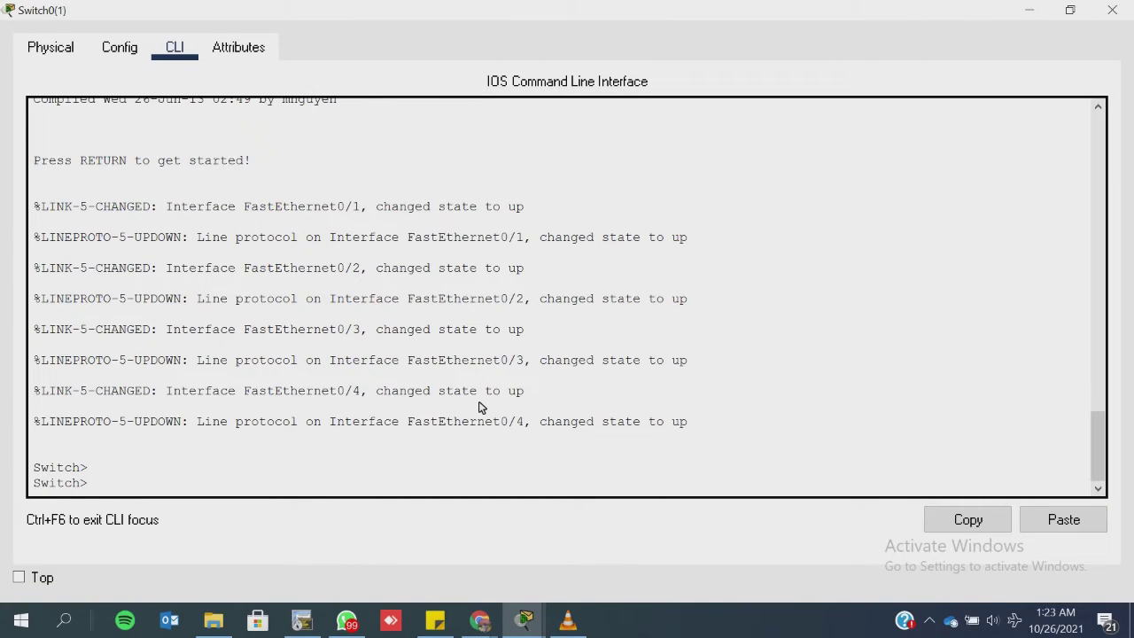
{"action": "type", "text": "a"}
{"action": "key", "text": "Return"}
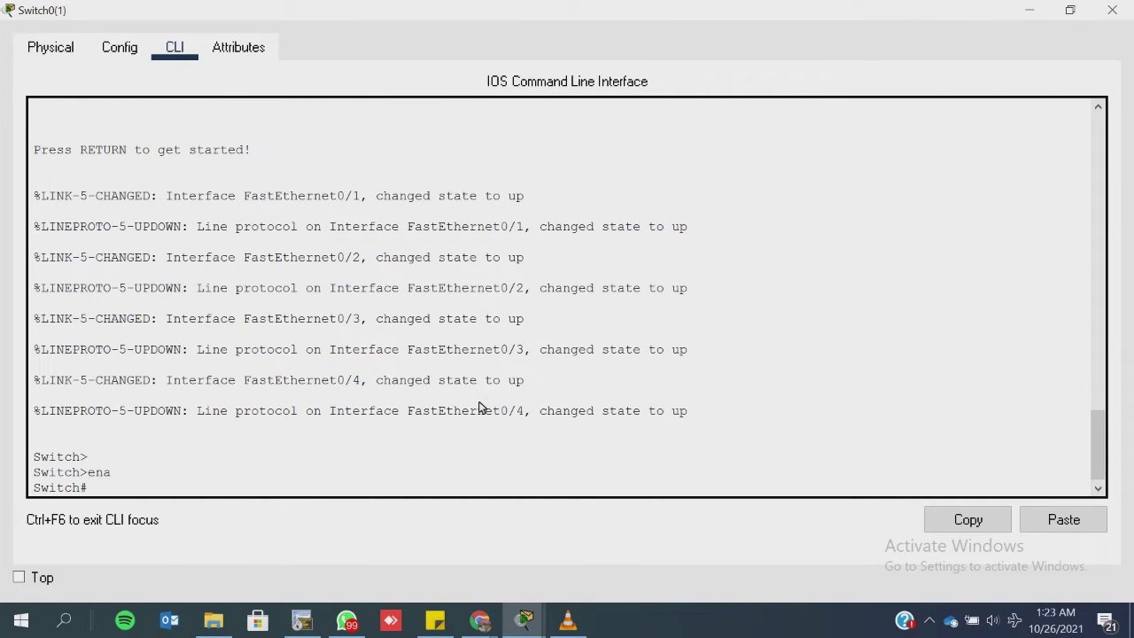
{"action": "type", "text": "int"}
{"action": "type", "text": "config t"}
{"action": "key", "text": "Return"}
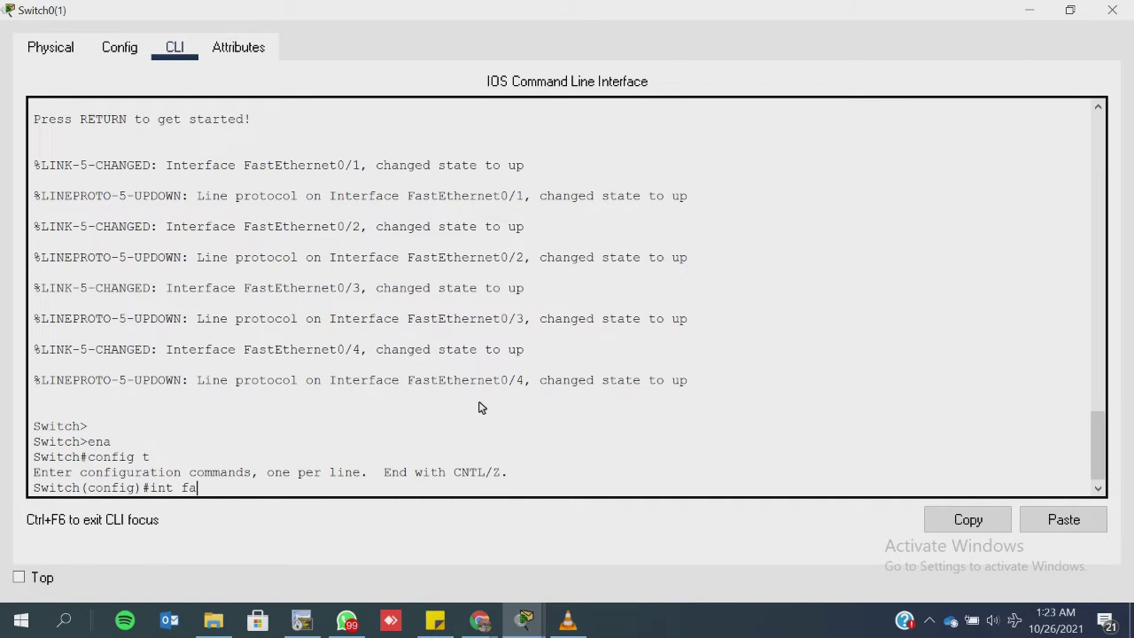
Step: Enter interface fastEthernet 0/1 on the switch and enable it with no shut
{"action": "type", "text": "int fa"}
{"action": "key", "text": "Tab"}
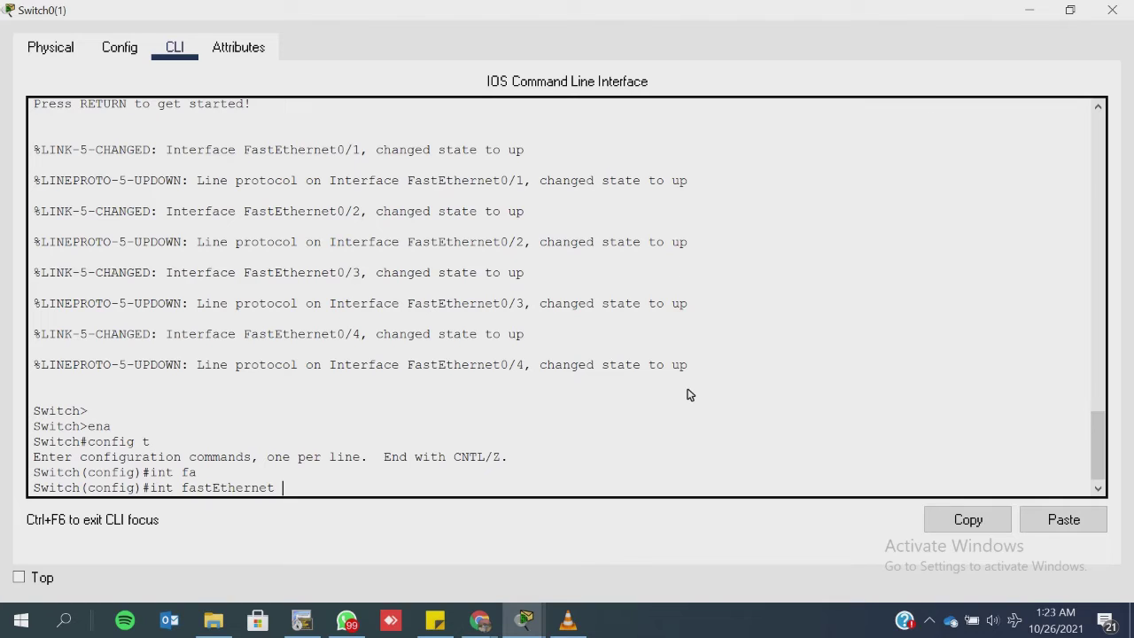
{"action": "key", "text": "Return"}
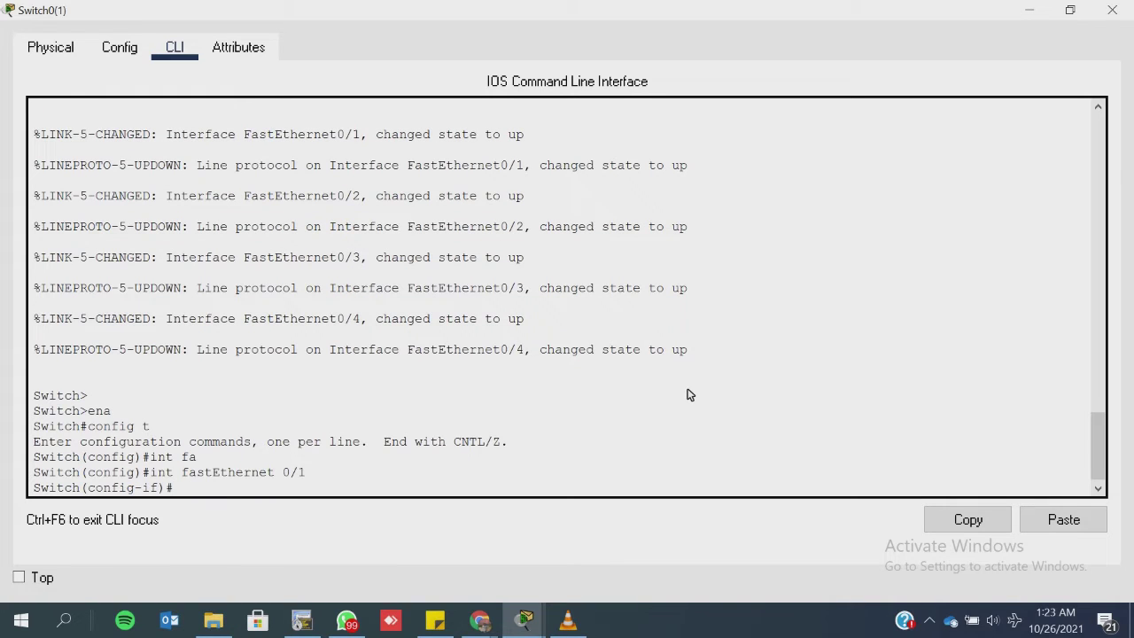
{"action": "type", "text": "no shut"}
{"action": "key", "text": "Return"}
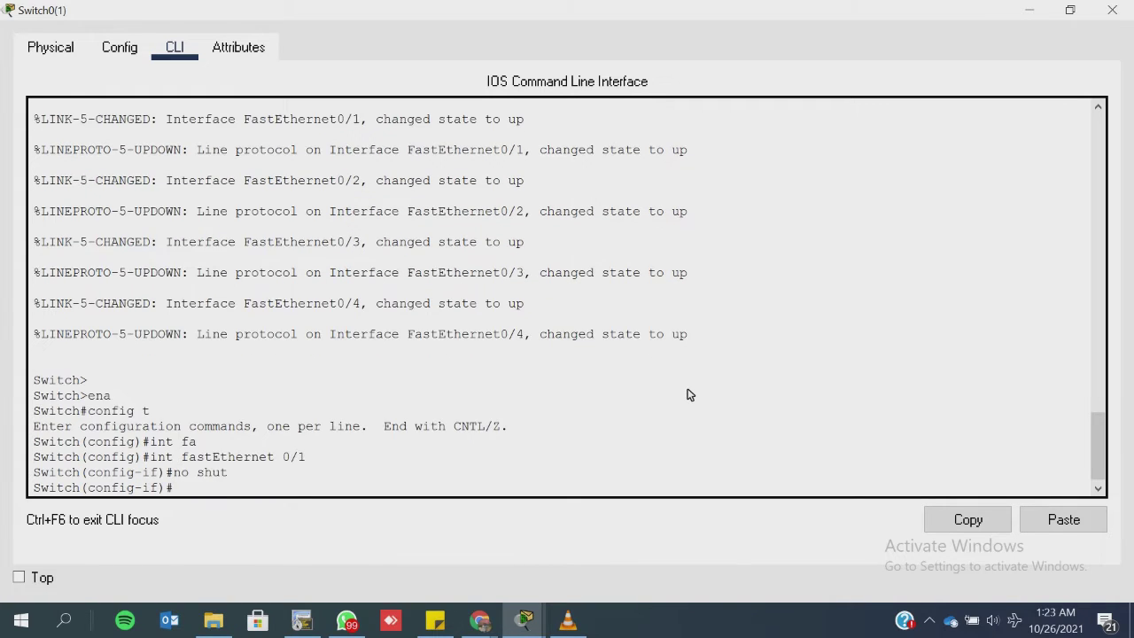
Step: Exit configuration mode, save the switch configuration with wr and close the switch's window
{"action": "key", "text": "Return"}
{"action": "type", "text": "e"}
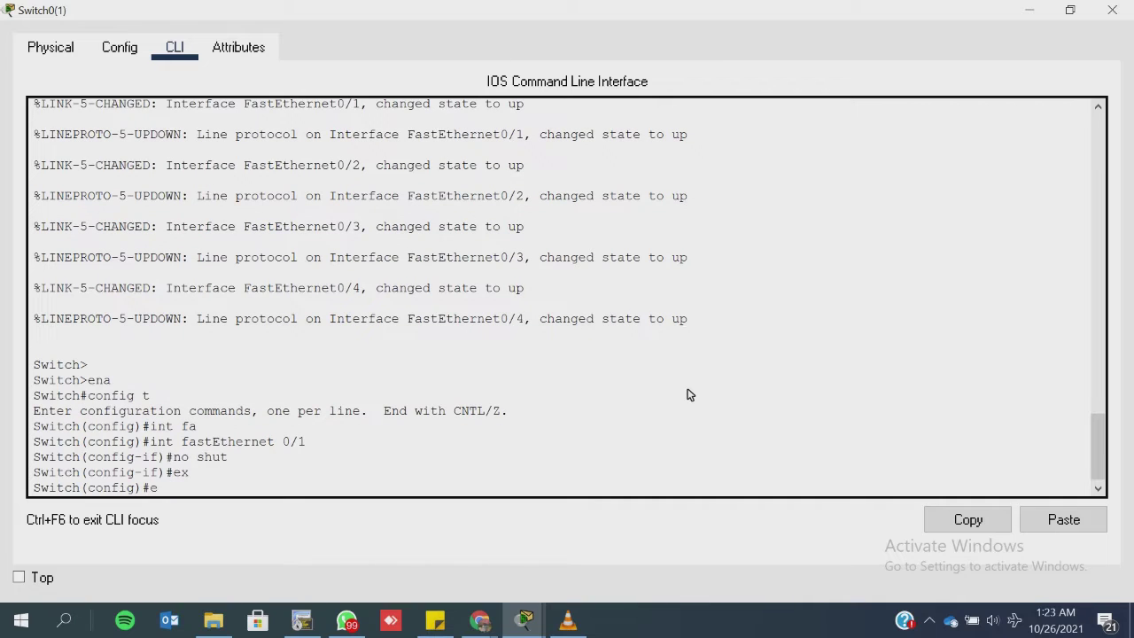
{"action": "type", "text": "x"}
{"action": "key", "text": "Return"}
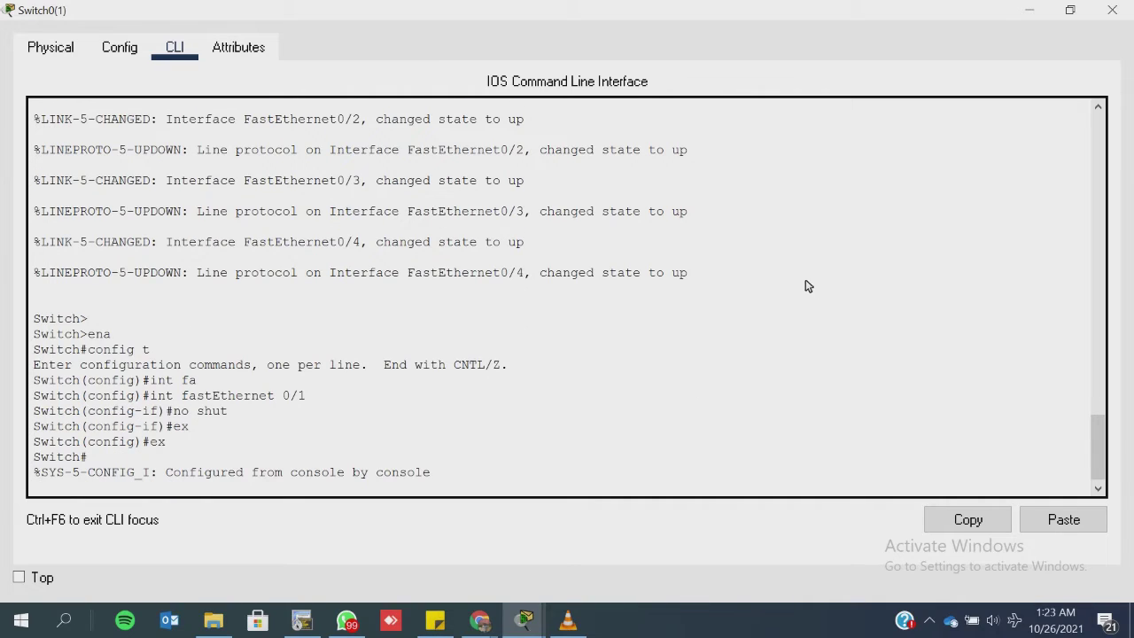
{"action": "key", "text": "Return"}
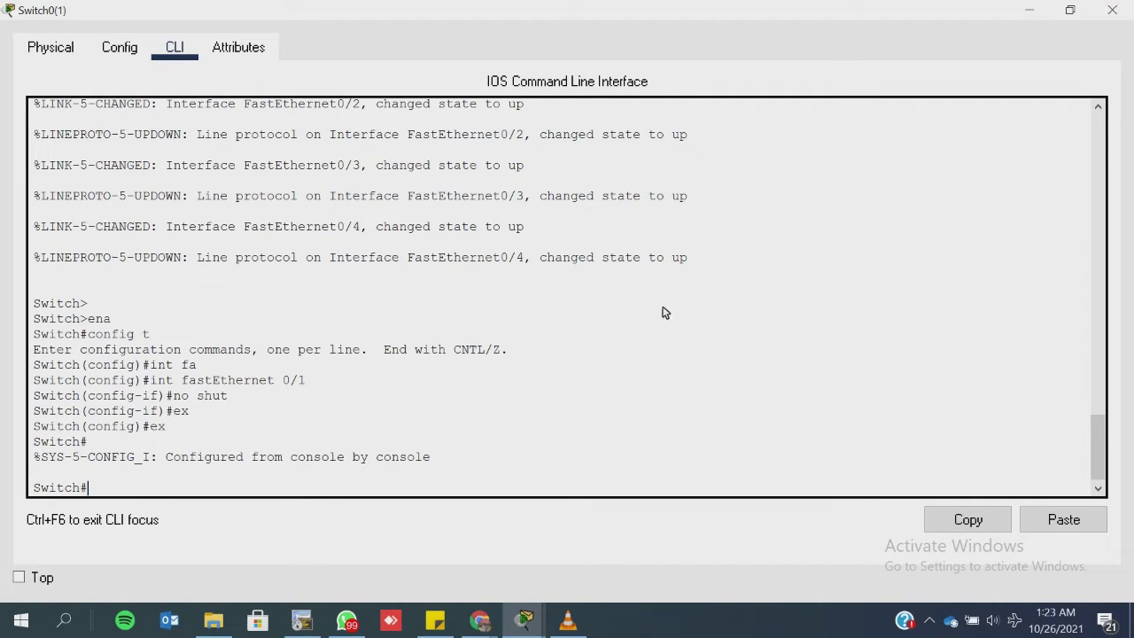
{"action": "key", "text": "Return"}
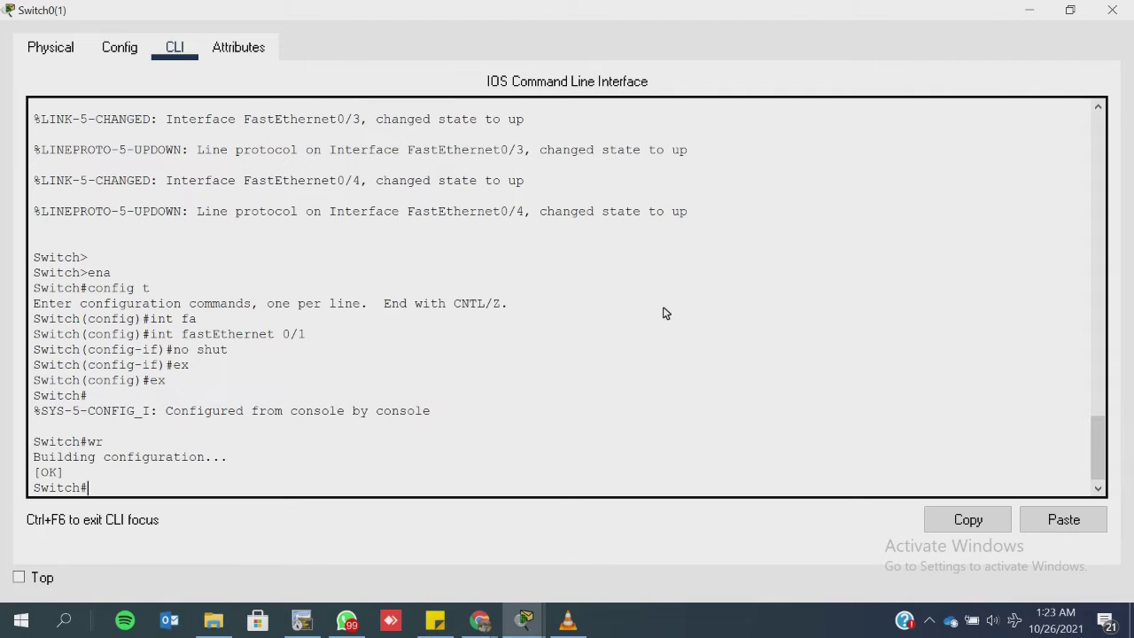
{"action": "left_click", "coordinate": [1112, 10]}
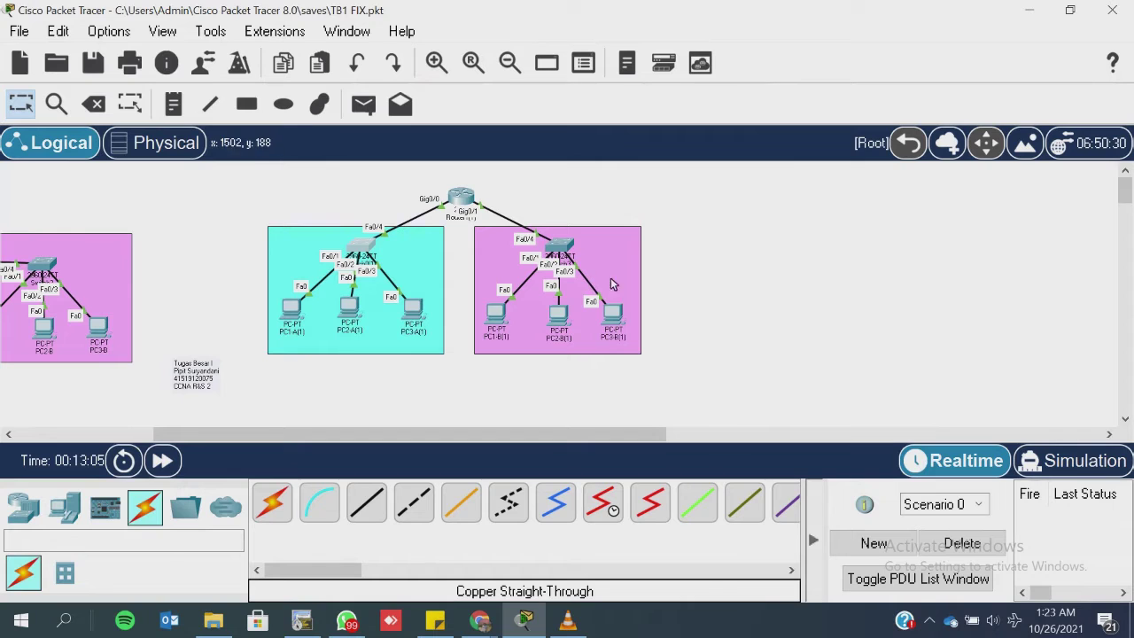
Step: Review the command-line output of Switch3 in the network beside the cyan one, closing its window after checking
{"action": "left_click", "coordinate": [560, 248]}
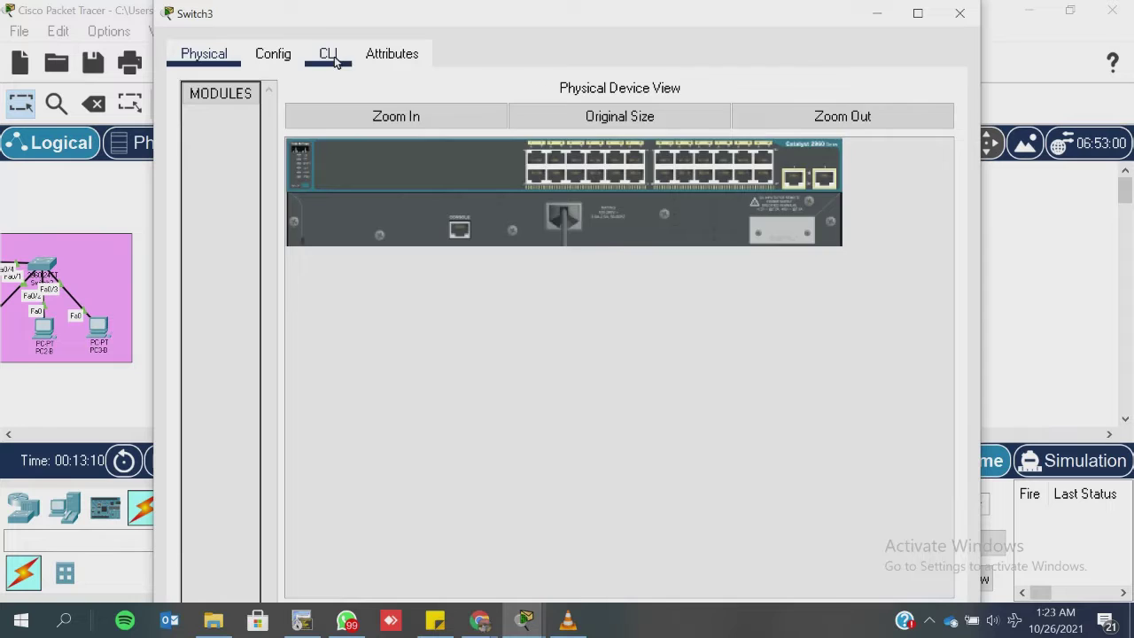
{"action": "left_click", "coordinate": [327, 54]}
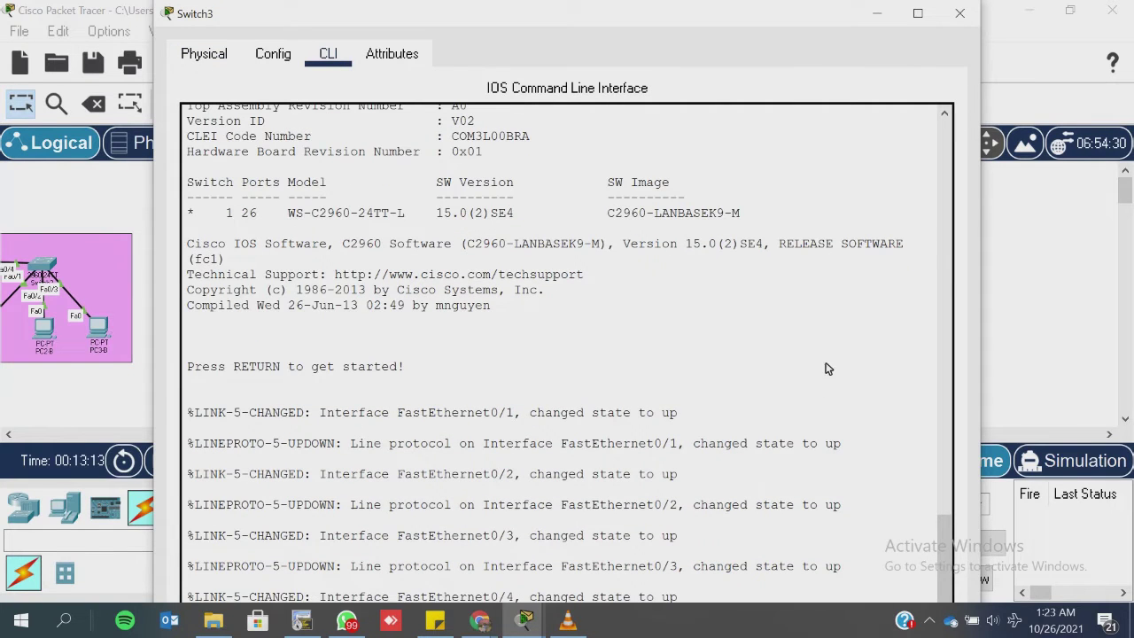
{"action": "left_click", "coordinate": [918, 14]}
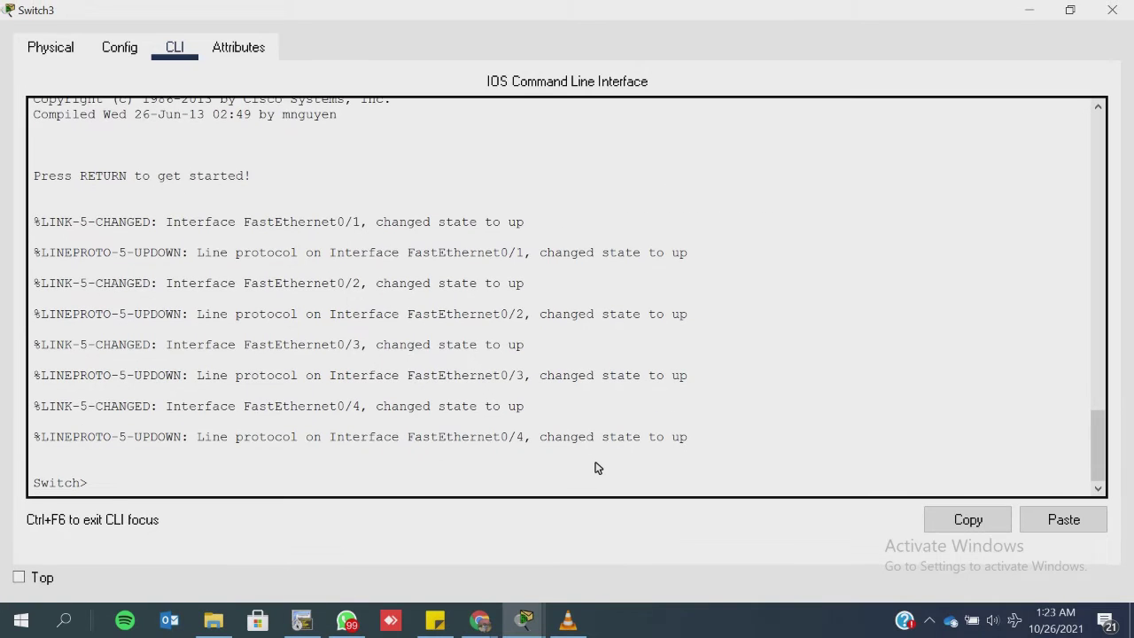
{"action": "scroll", "coordinate": [628, 395], "scroll_direction": "up", "scroll_amount": 15}
{"action": "scroll", "coordinate": [627, 397], "scroll_direction": "up", "scroll_amount": 7}
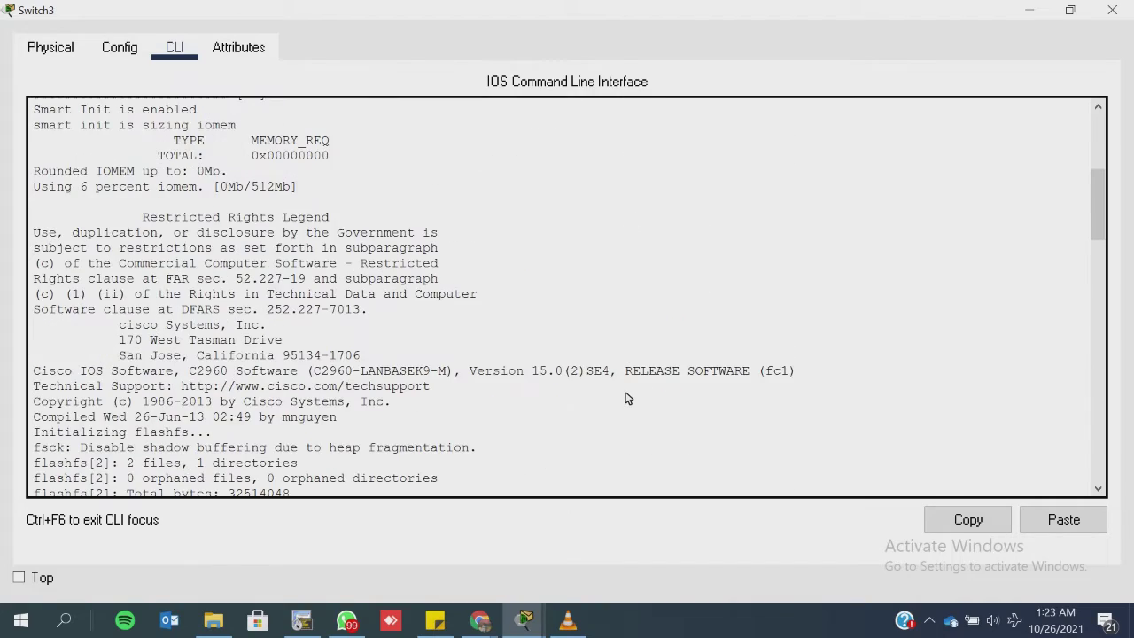
{"action": "scroll", "coordinate": [627, 396], "scroll_direction": "down", "scroll_amount": 20}
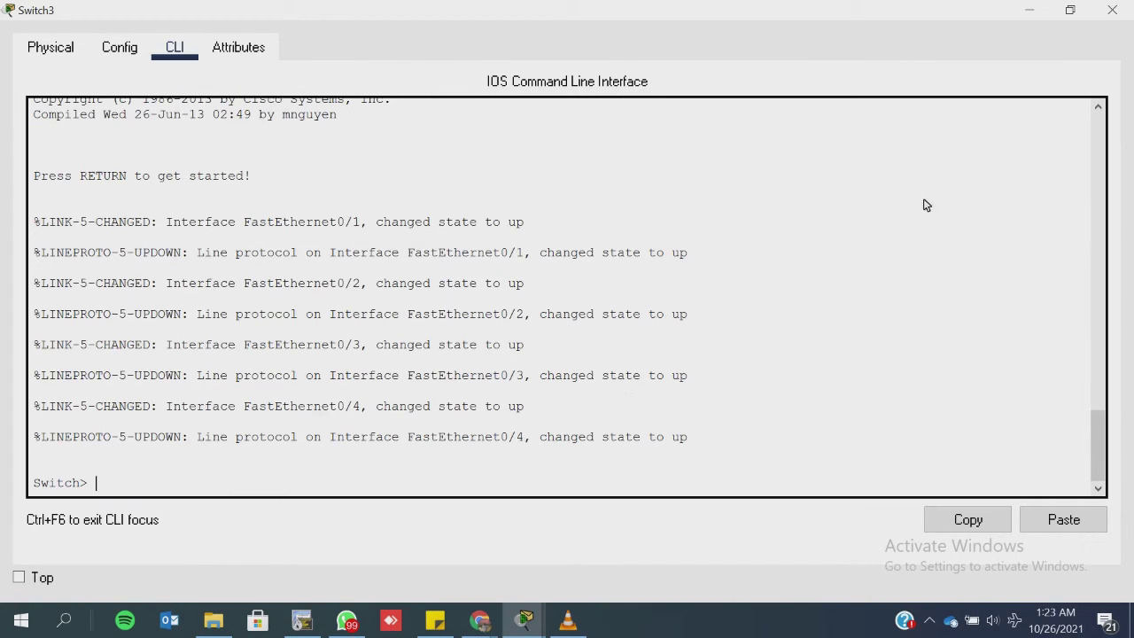
{"action": "left_click", "coordinate": [1112, 10]}
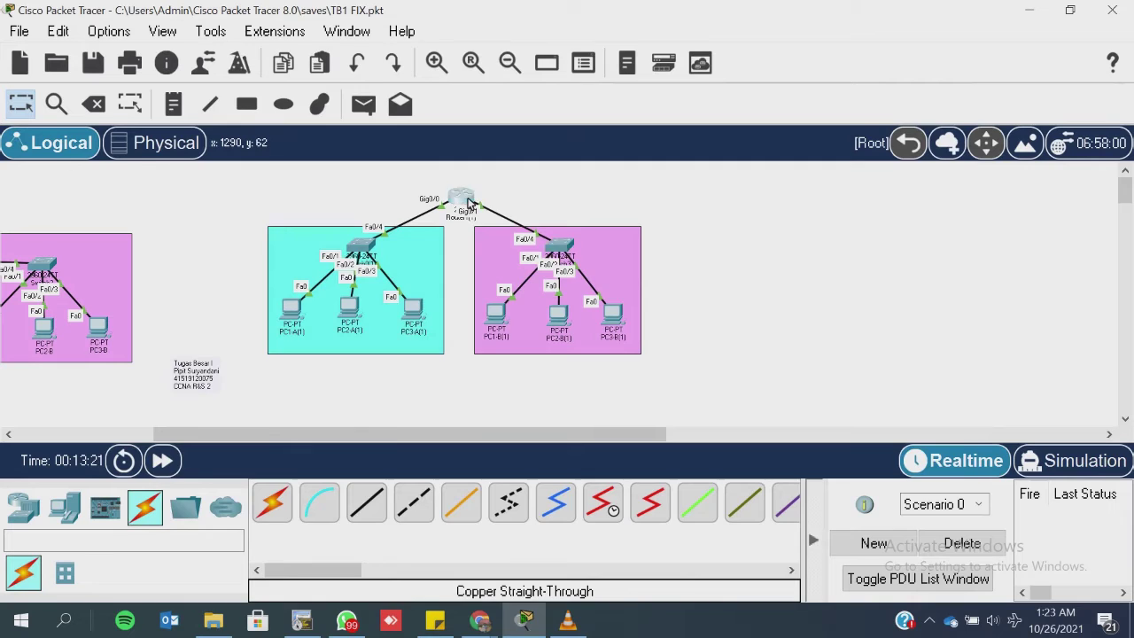
Step: Open the command line of Router1(1) and enter privileged mode with ena
{"action": "left_click", "coordinate": [458, 203]}
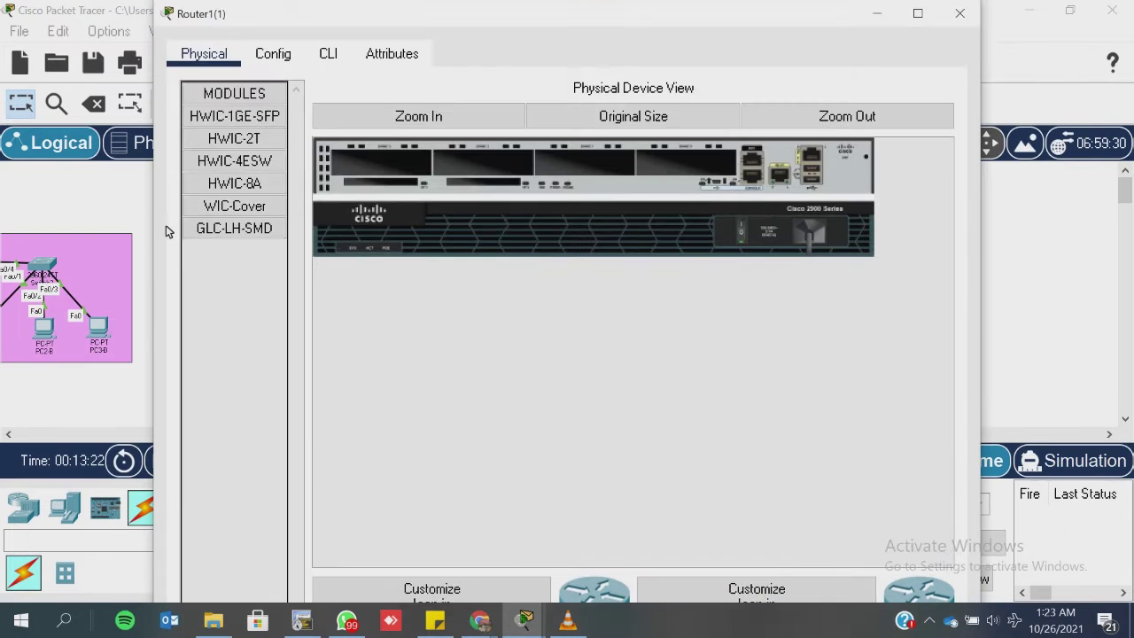
{"action": "left_click", "coordinate": [330, 60]}
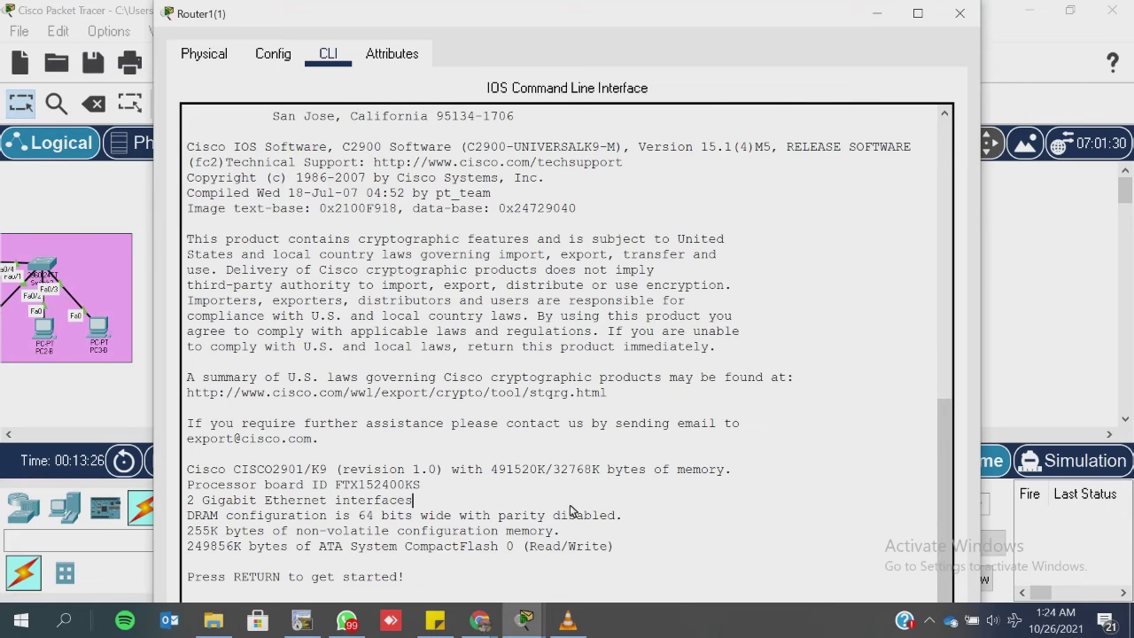
{"action": "left_click", "coordinate": [913, 14]}
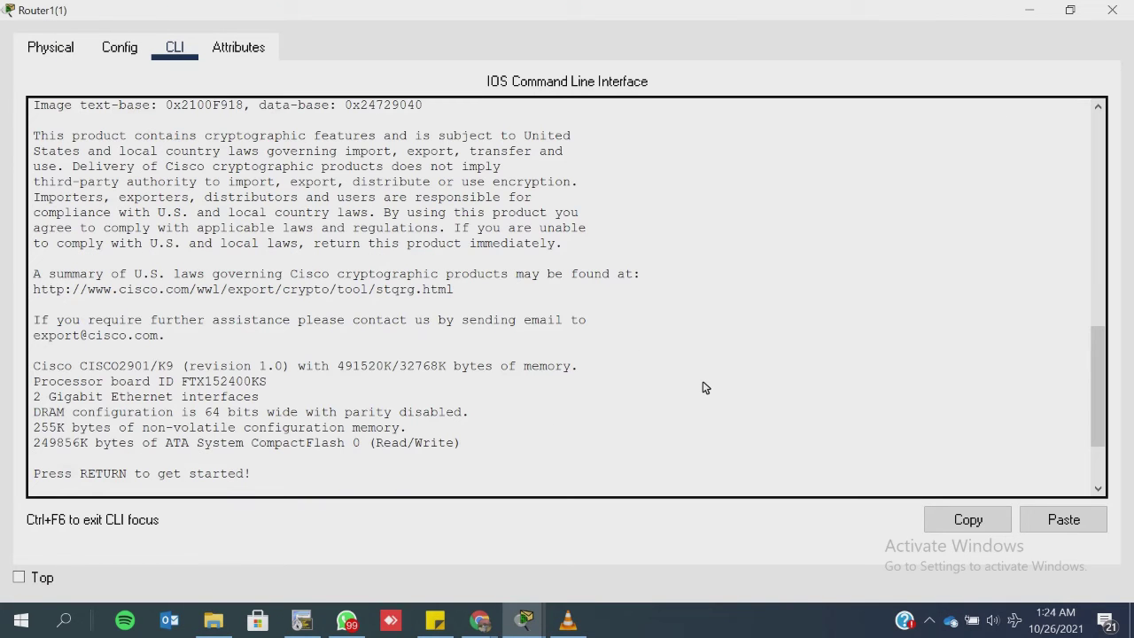
{"action": "key", "text": "Return"}
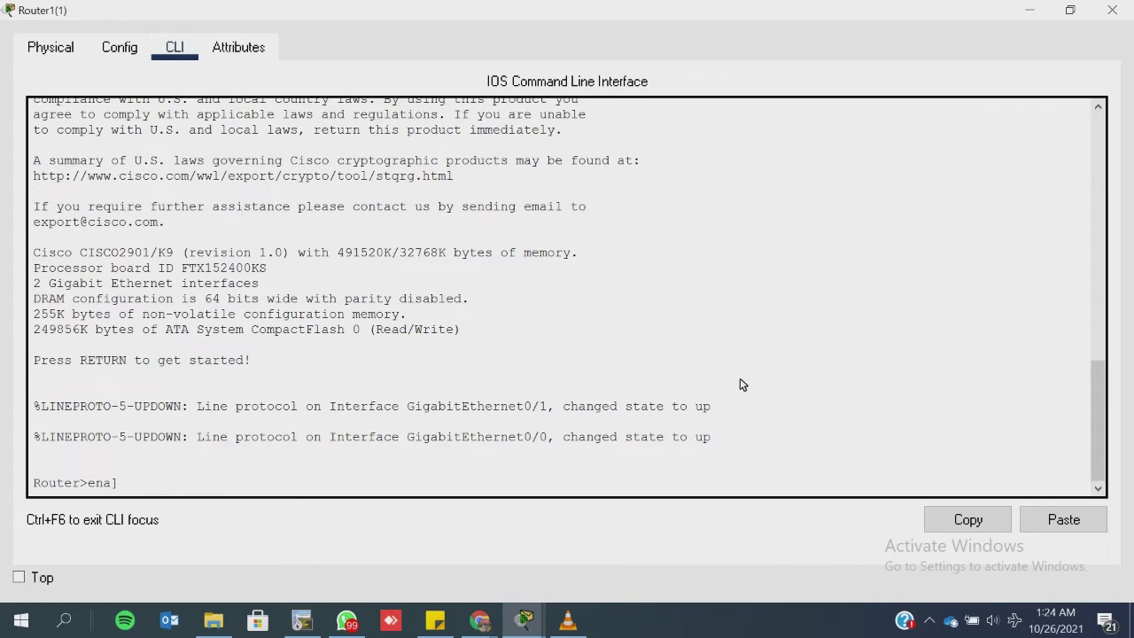
{"action": "type", "text": "ena"}
{"action": "key", "text": "Return"}
Step: Display the router's running configuration with sh running-config and page to the GigabitEthernet interface sections
{"action": "type", "text": "sh ru"}
{"action": "key", "text": "Tab"}
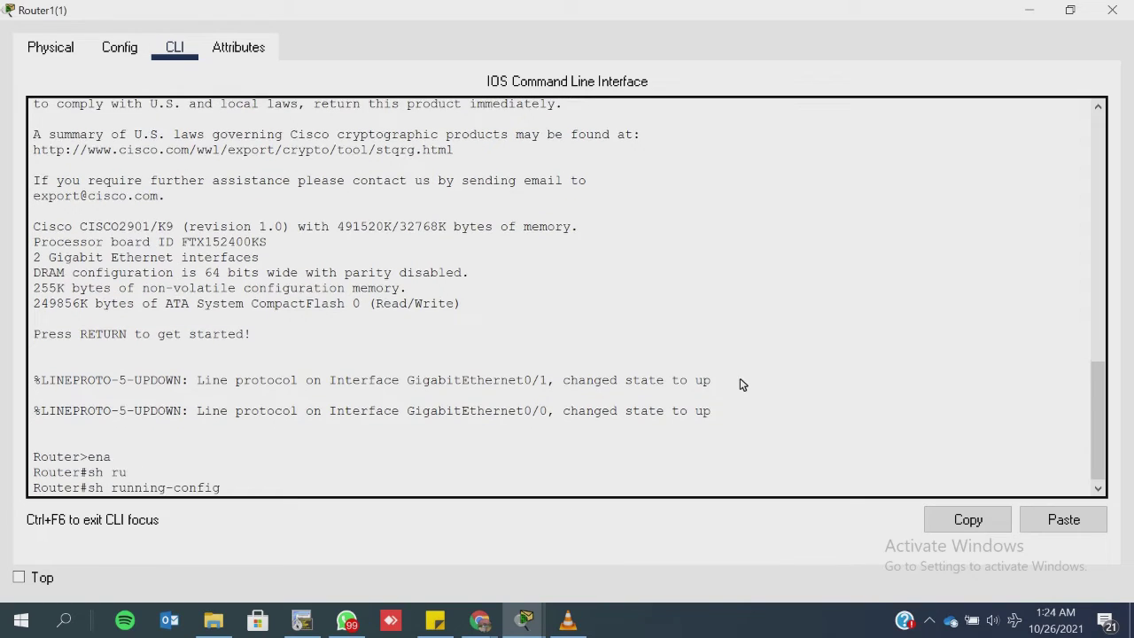
{"action": "key", "text": "Return"}
{"action": "key", "text": "space"}
{"action": "key", "text": "space"}
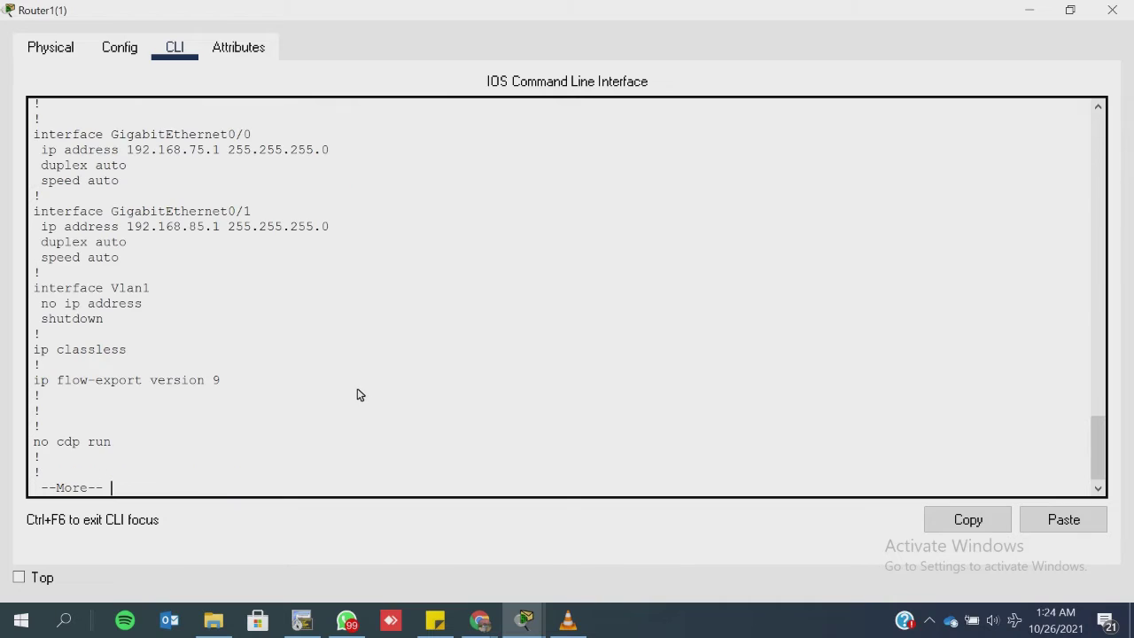
{"action": "scroll", "coordinate": [266, 325], "scroll_direction": "up", "scroll_amount": 3}
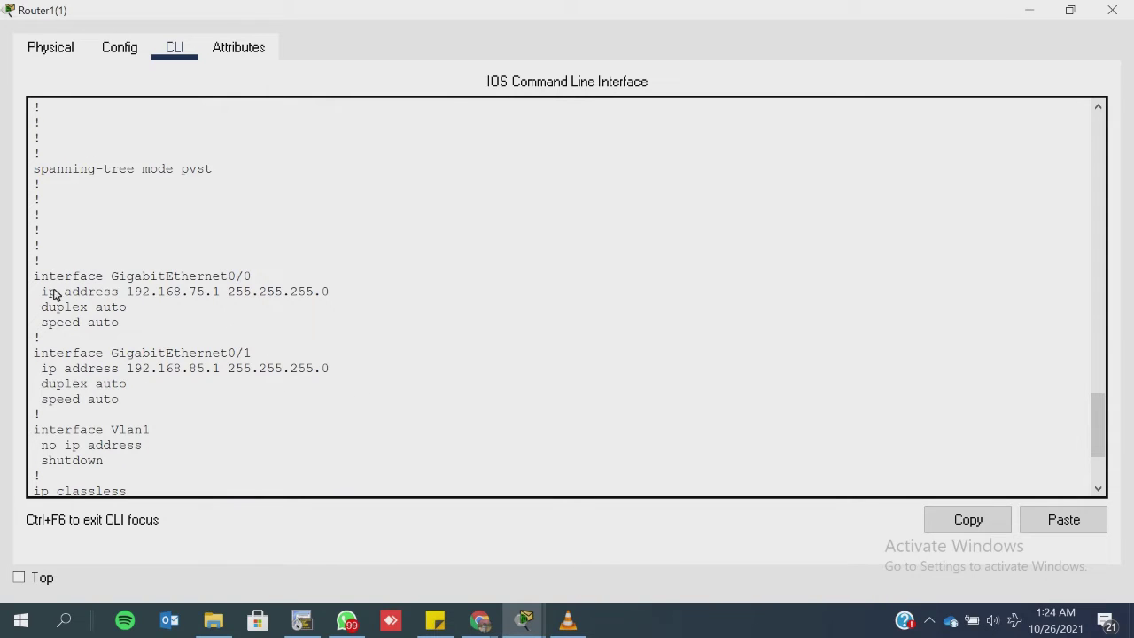
Step: Highlight the GigabitEthernet0/0 section and its IP address and mask in the router's running configuration, checking the port against the topology
{"action": "left_click_drag", "start_coordinate": [39, 277], "coordinate": [161, 310]}
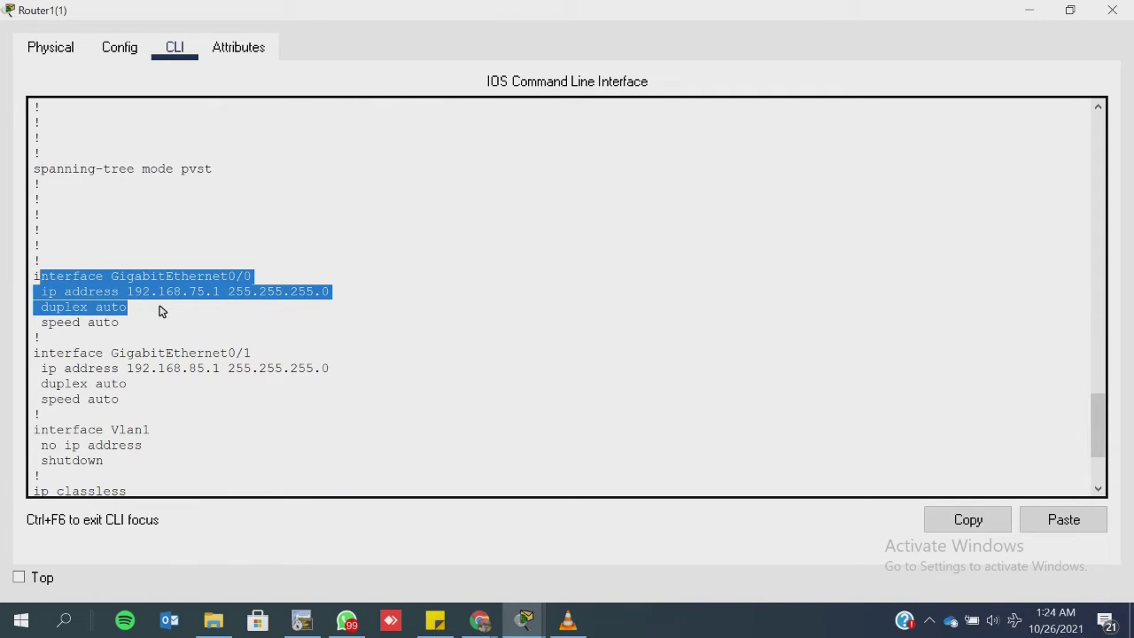
{"action": "left_click", "coordinate": [1030, 10]}
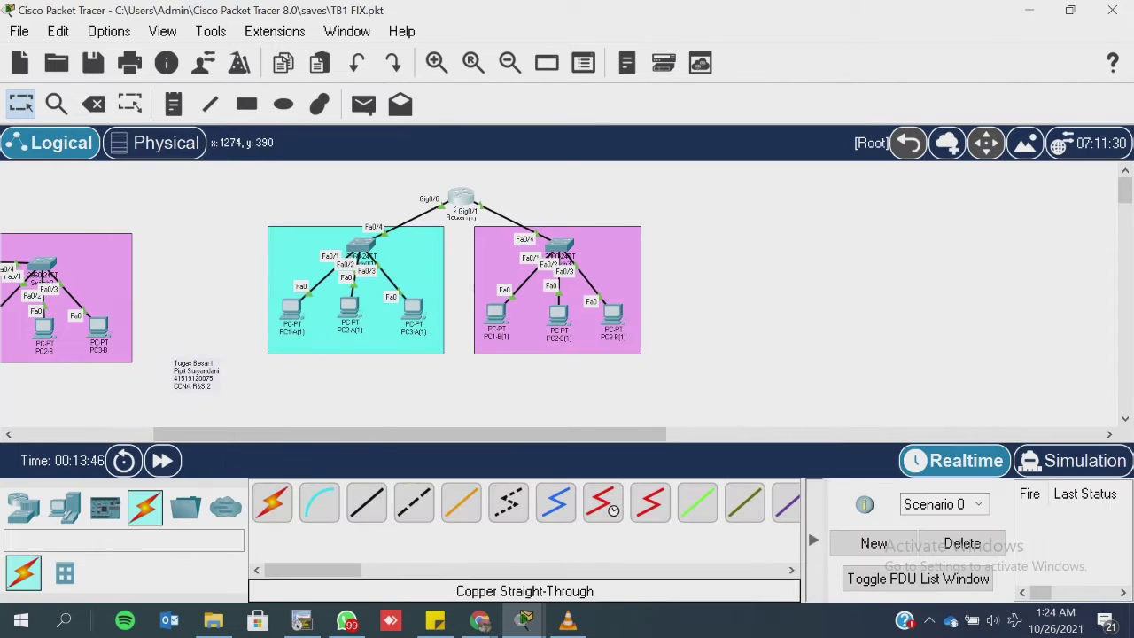
{"action": "mouse_move", "coordinate": [524, 620]}
{"action": "left_click", "coordinate": [628, 572]}
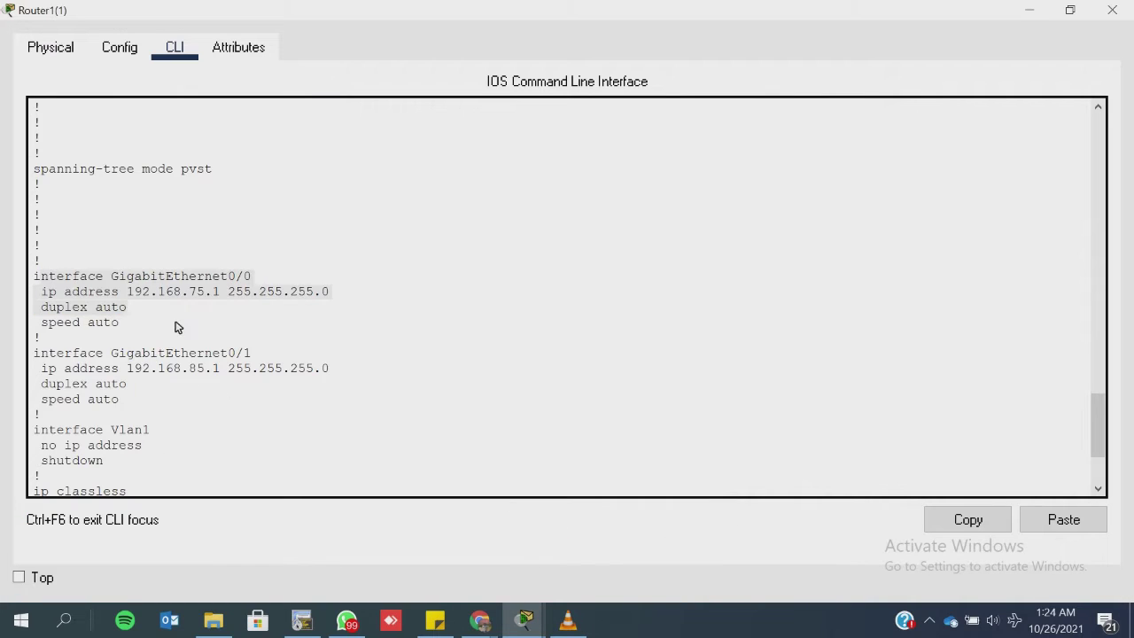
{"action": "left_click_drag", "start_coordinate": [134, 296], "coordinate": [329, 299]}
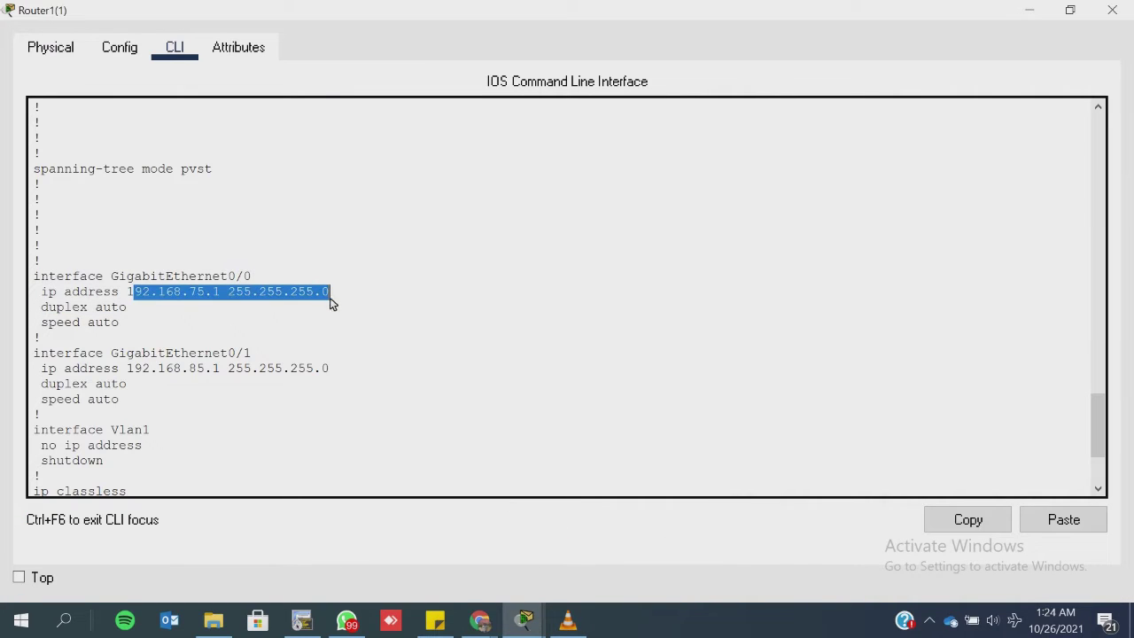
{"action": "left_click", "coordinate": [320, 310]}
{"action": "scroll", "coordinate": [178, 336], "scroll_direction": "down", "scroll_amount": 3}
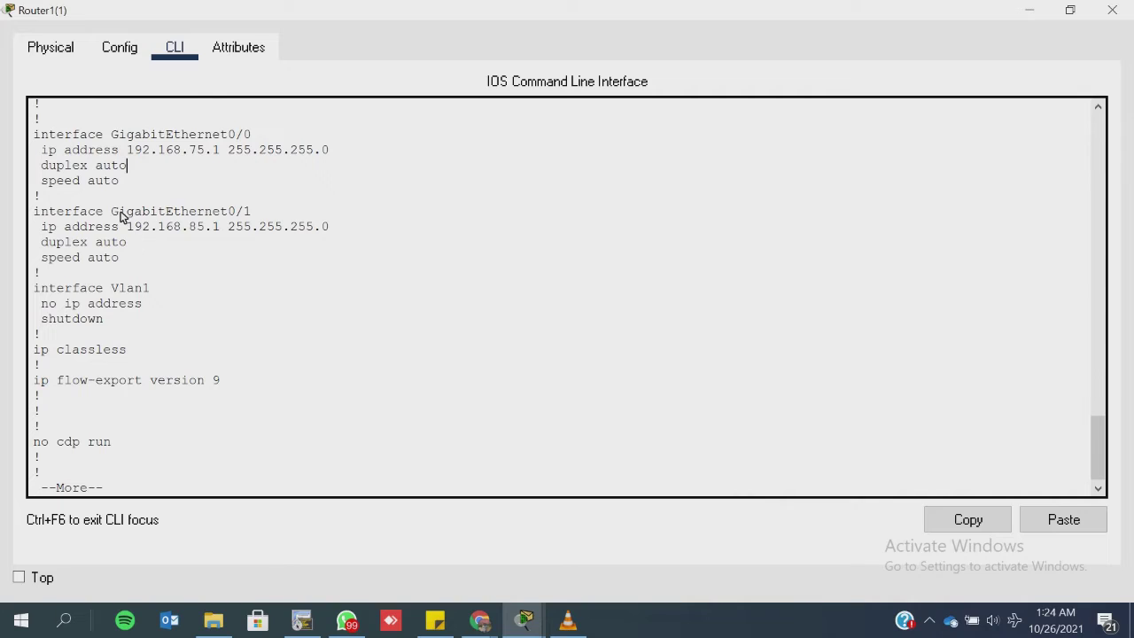
Step: Highlight the GigabitEthernet0/1 interface name and its IP address line in the running configuration
{"action": "left_click_drag", "start_coordinate": [121, 212], "coordinate": [298, 215]}
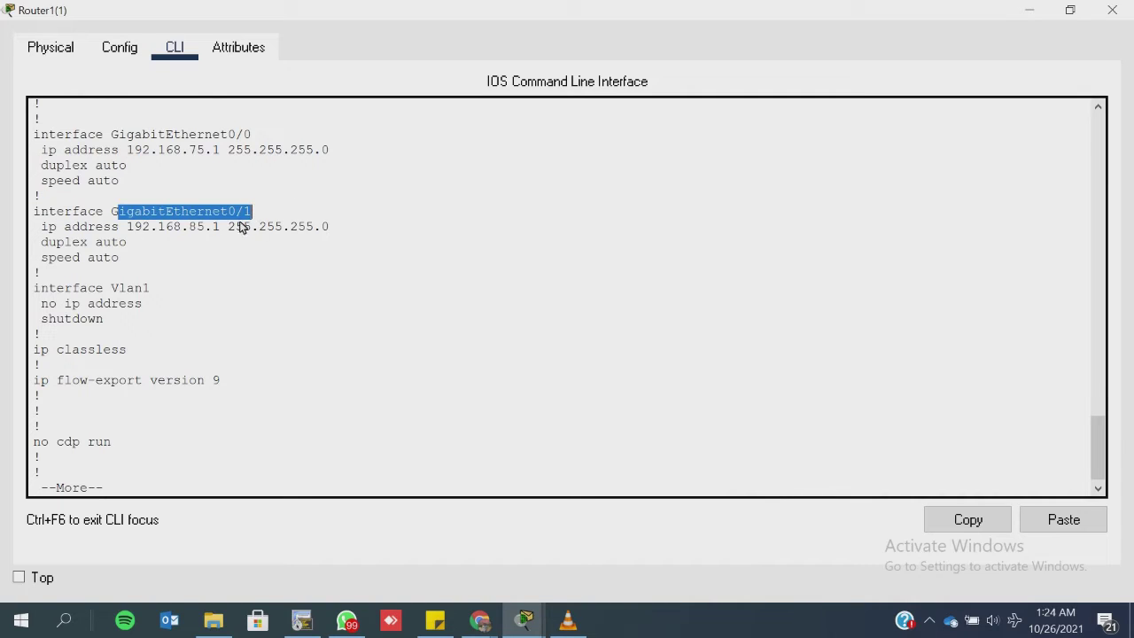
{"action": "left_click", "coordinate": [188, 247]}
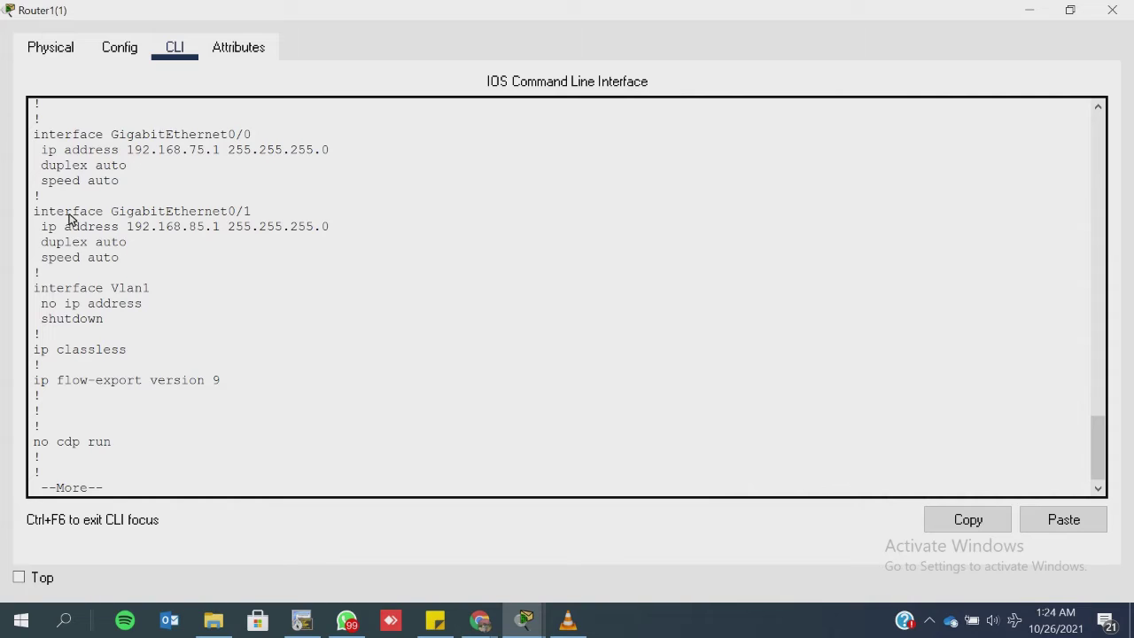
{"action": "left_click_drag", "start_coordinate": [47, 229], "coordinate": [221, 240]}
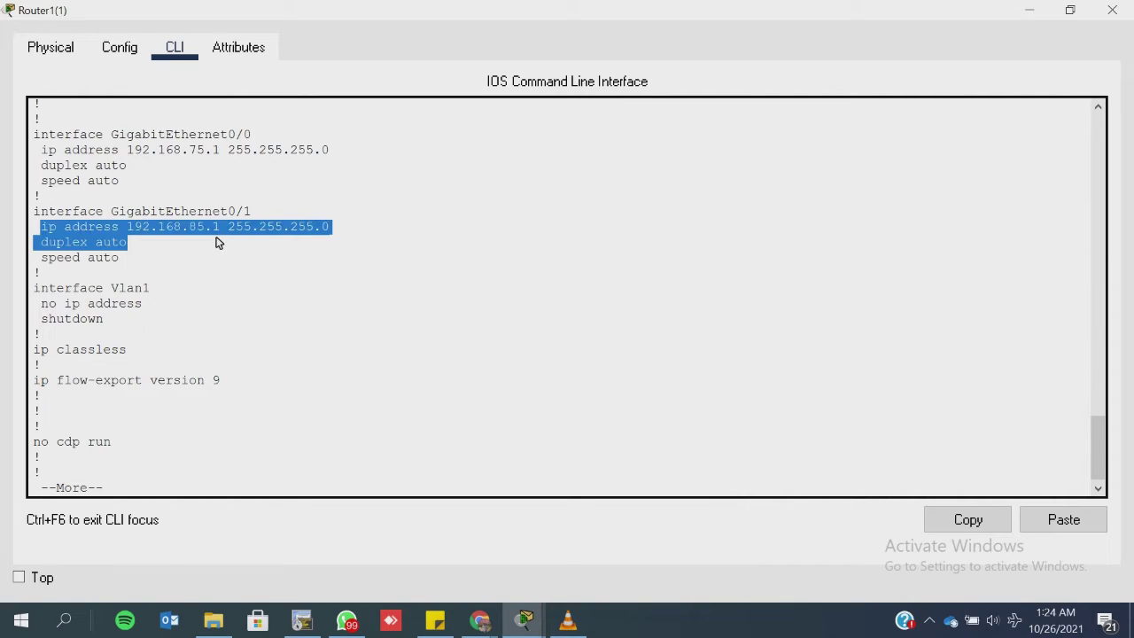
{"action": "left_click", "coordinate": [209, 307]}
{"action": "scroll", "coordinate": [209, 307], "scroll_direction": "down", "scroll_amount": 1}
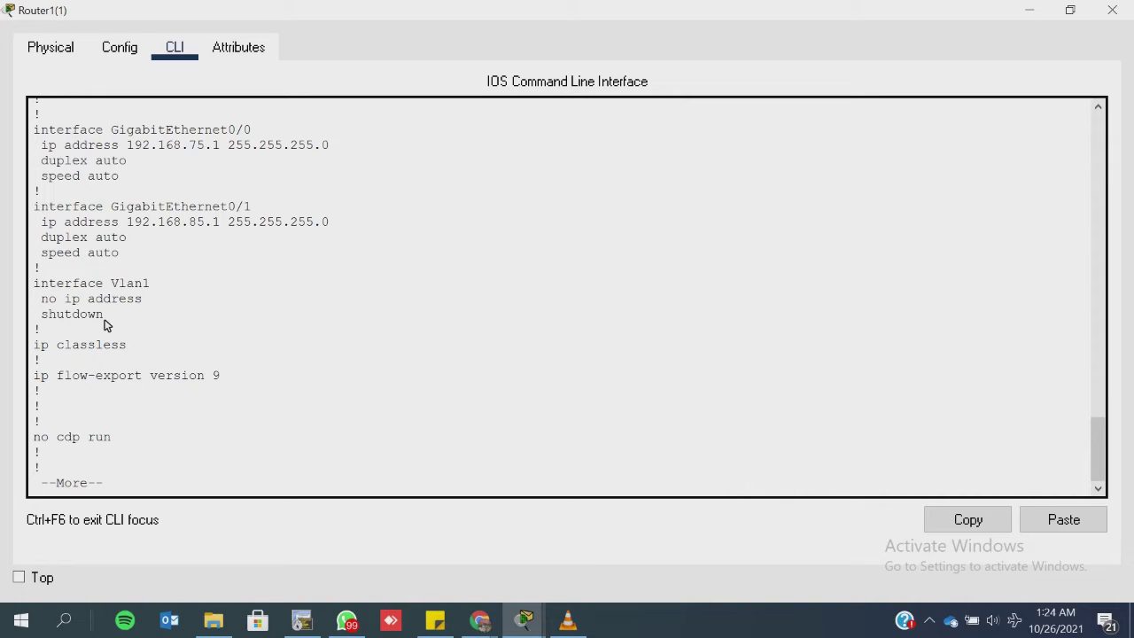
Step: Page to the end of the running configuration, review the whole output and close the router's window
{"action": "key", "text": "space"}
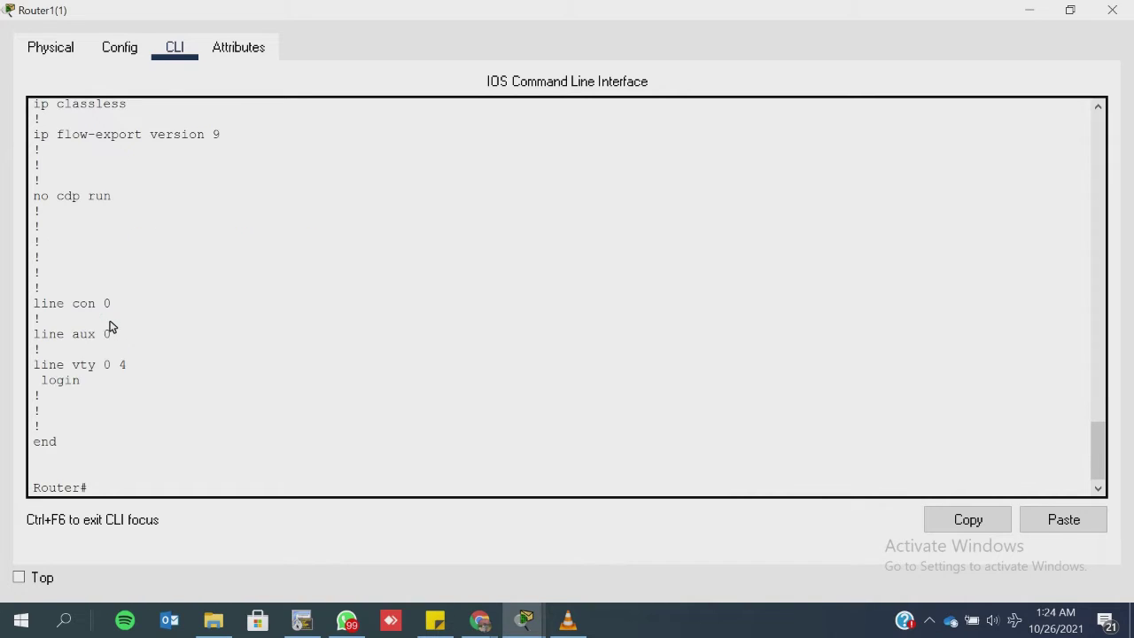
{"action": "scroll", "coordinate": [111, 328], "scroll_direction": "up", "scroll_amount": 15}
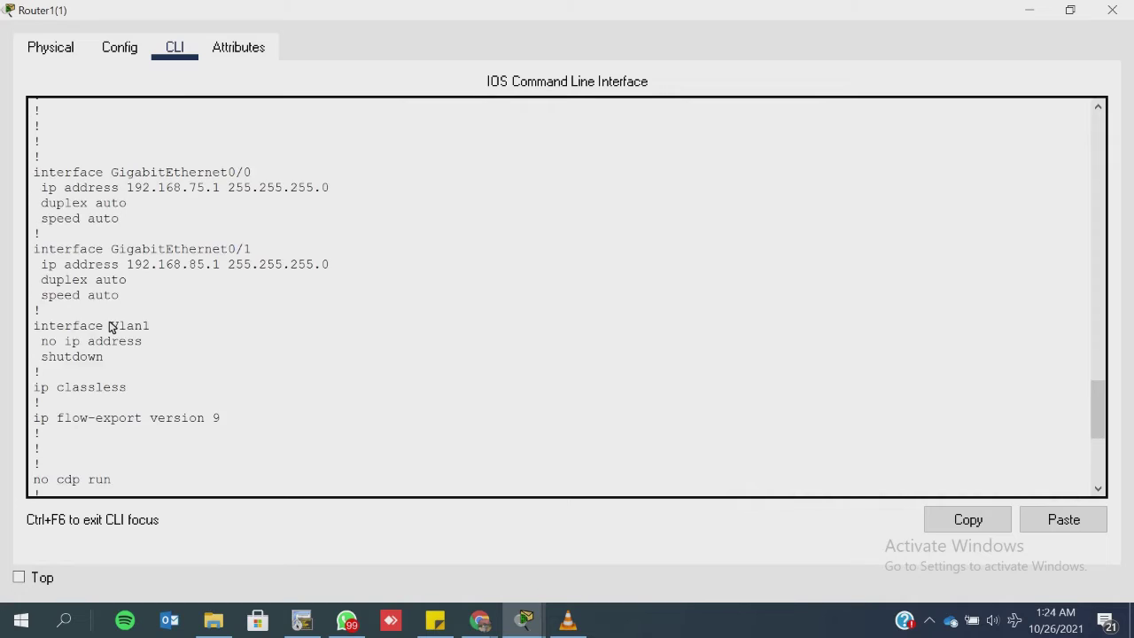
{"action": "scroll", "coordinate": [111, 328], "scroll_direction": "up", "scroll_amount": 5}
{"action": "scroll", "coordinate": [271, 324], "scroll_direction": "down", "scroll_amount": 15}
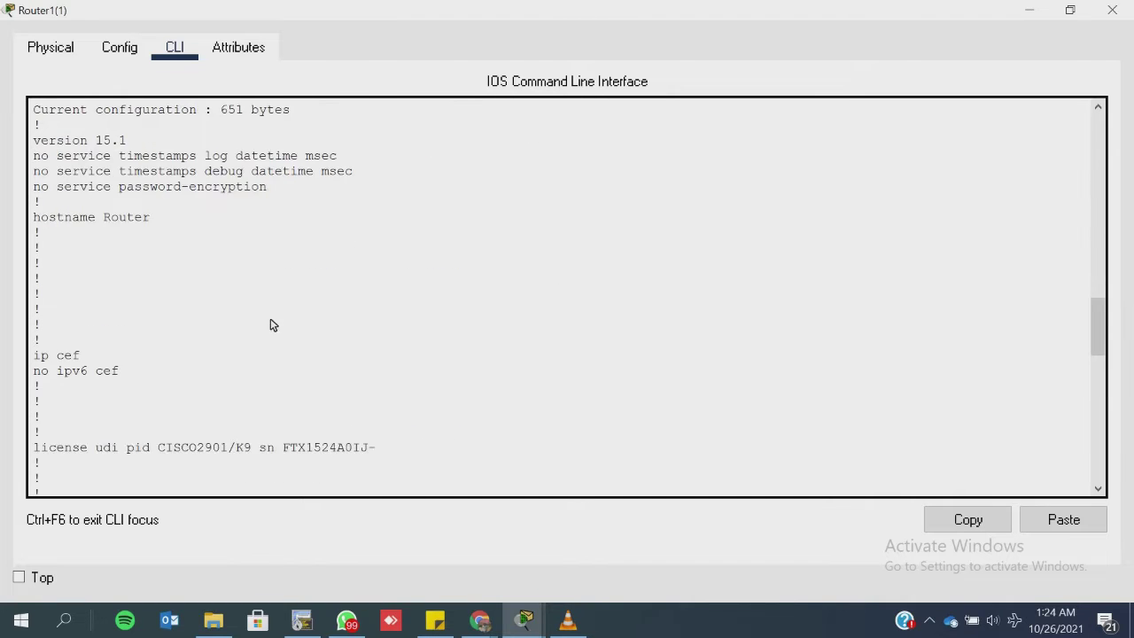
{"action": "left_click", "coordinate": [1113, 9]}
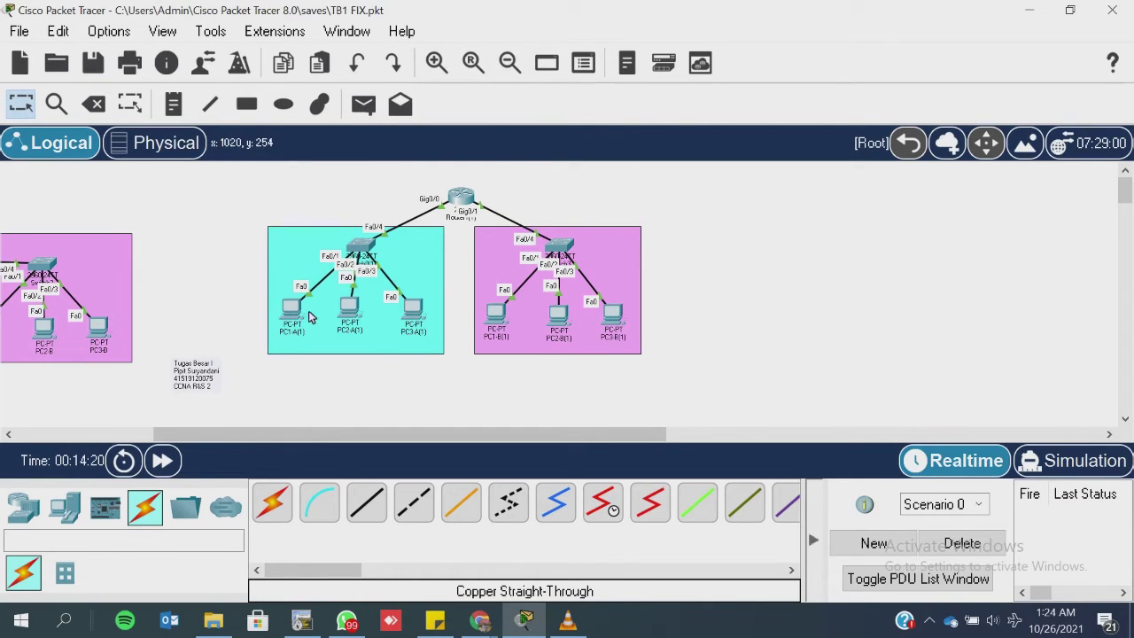
Step: Test the cyan network with simple PDUs from PC1-A(1) to PC2-A(1), PC2-A(1) to PC3-A(1) and PC1-A(1) to PC3-A(1), deleting the scenario after checking
{"action": "left_click", "coordinate": [363, 104]}
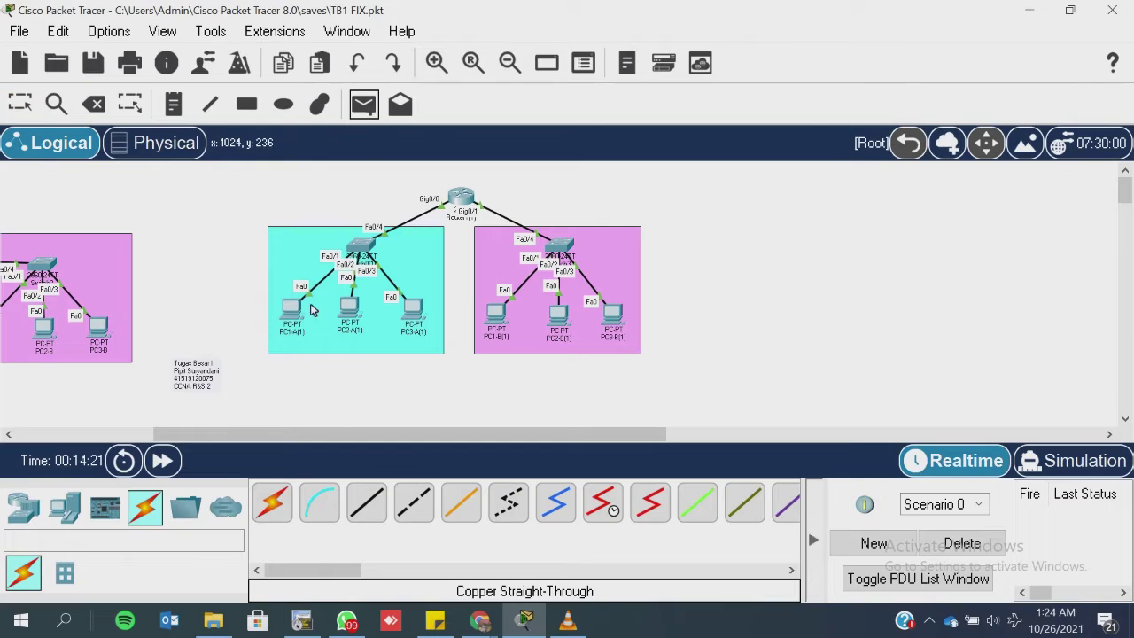
{"action": "left_click", "coordinate": [295, 311]}
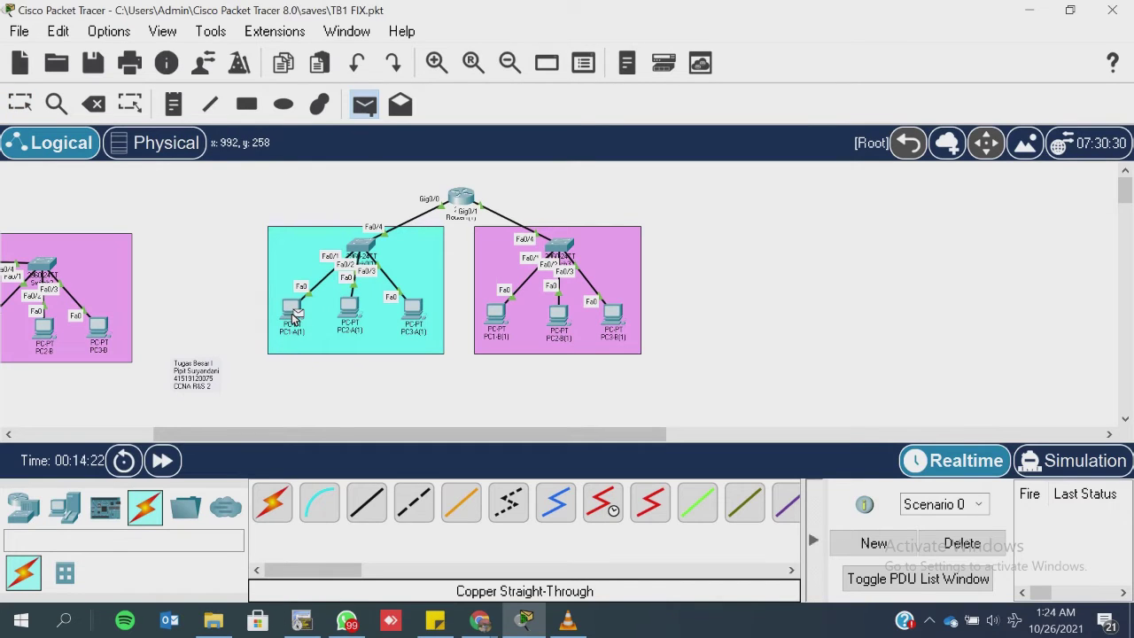
{"action": "left_click", "coordinate": [356, 312]}
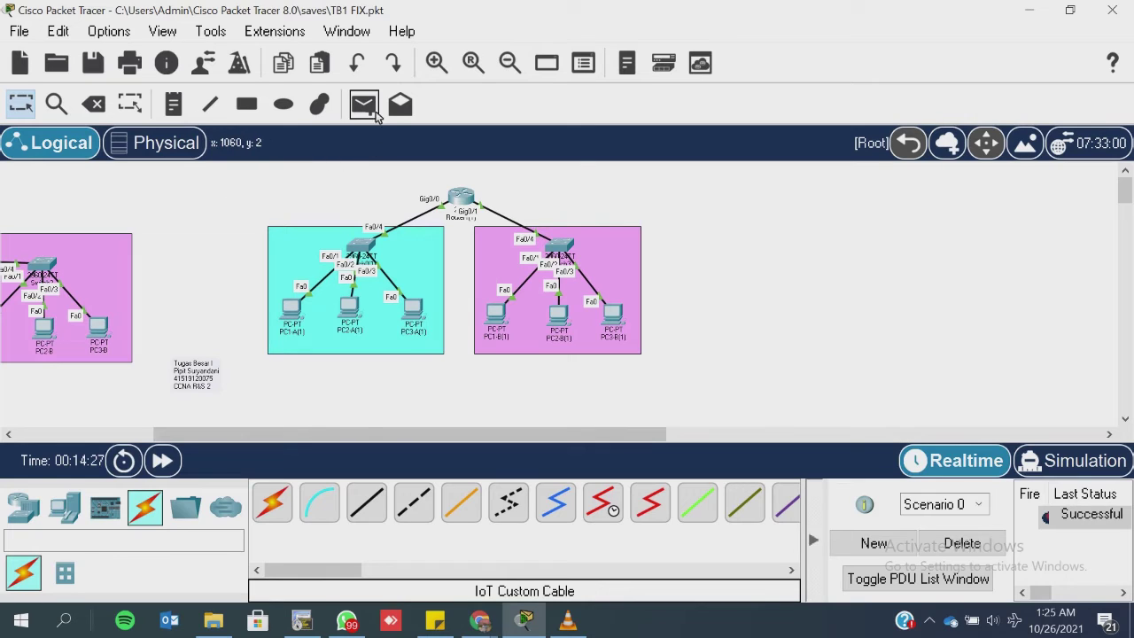
{"action": "left_click", "coordinate": [365, 106]}
{"action": "left_click", "coordinate": [351, 308]}
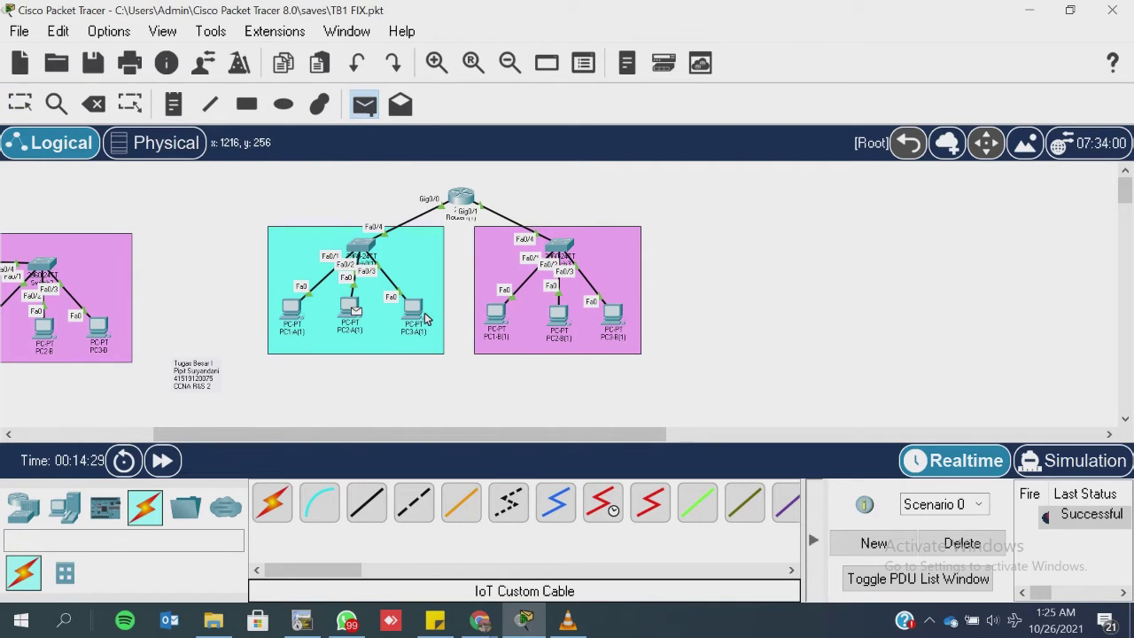
{"action": "left_click", "coordinate": [424, 312]}
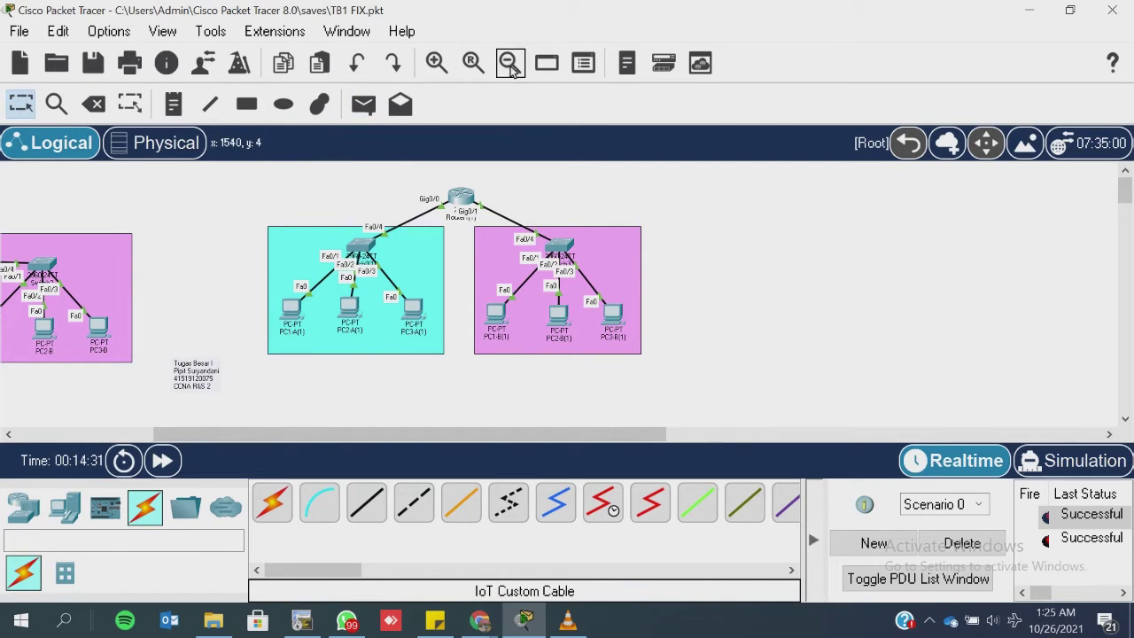
{"action": "left_click", "coordinate": [365, 107]}
{"action": "left_click", "coordinate": [294, 309]}
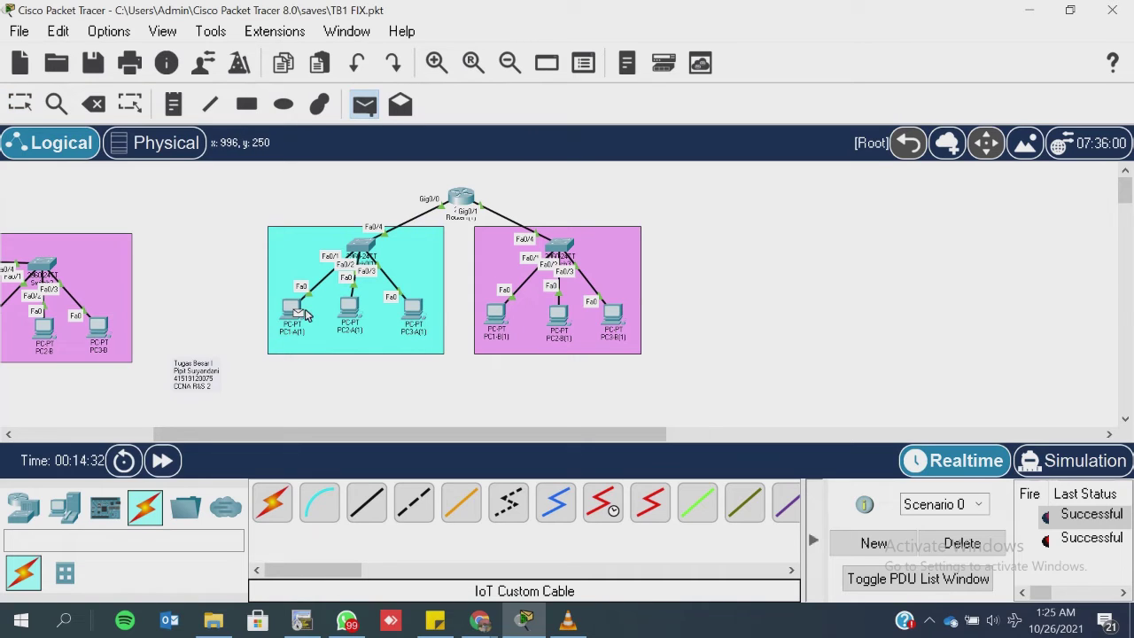
{"action": "left_click", "coordinate": [423, 315]}
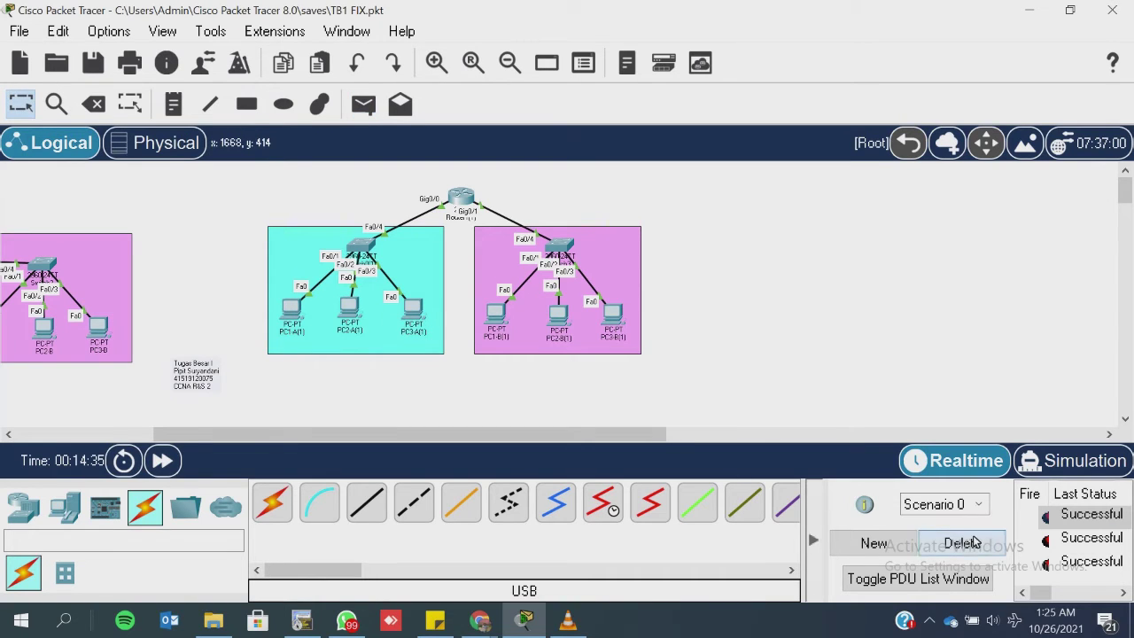
{"action": "left_click", "coordinate": [962, 543]}
Step: Test PC1-B(1) to PC2-B(1), PC2-B(1) to PC3-B(1) and PC1-B(1) to PC3-B(1) with simple PDUs, deleting the scenario after checking
{"action": "left_click", "coordinate": [364, 104]}
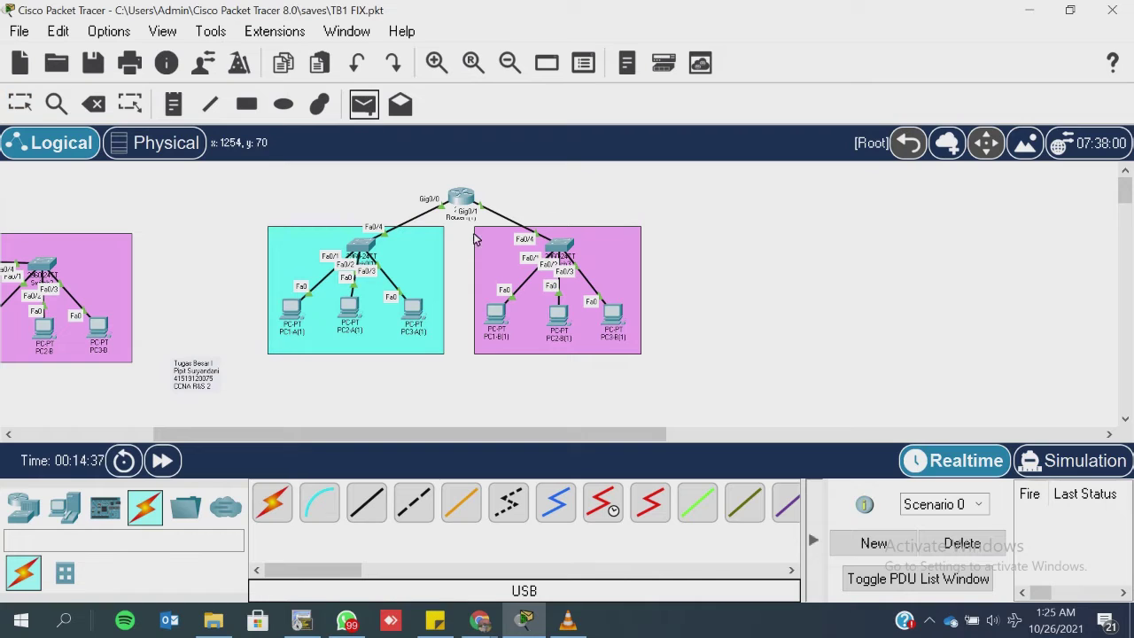
{"action": "left_click", "coordinate": [501, 319]}
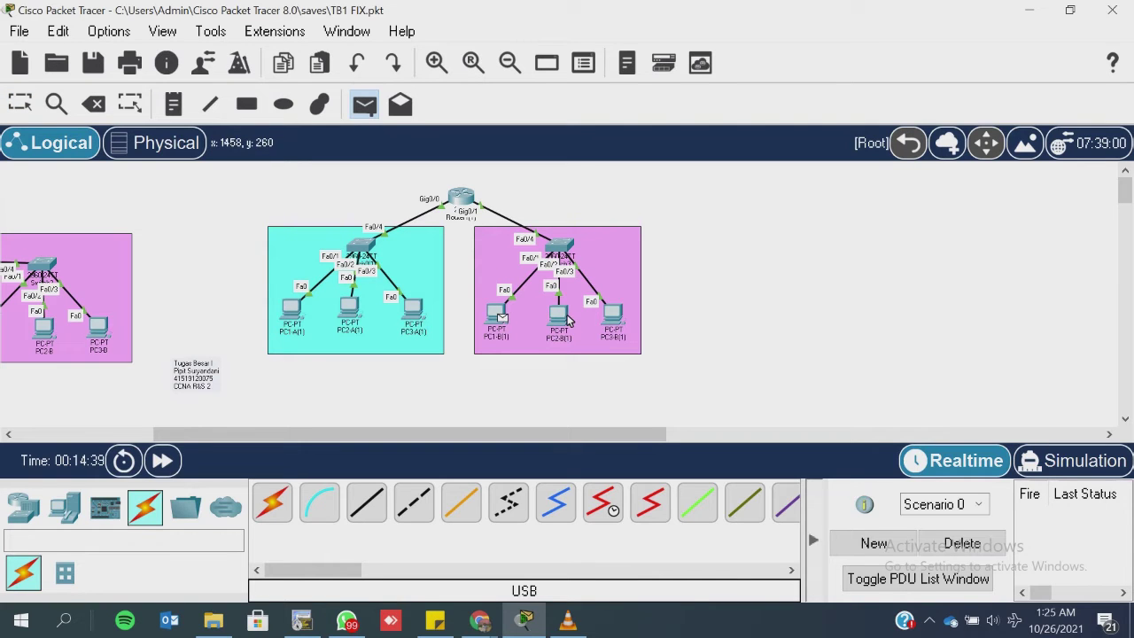
{"action": "left_click", "coordinate": [568, 321]}
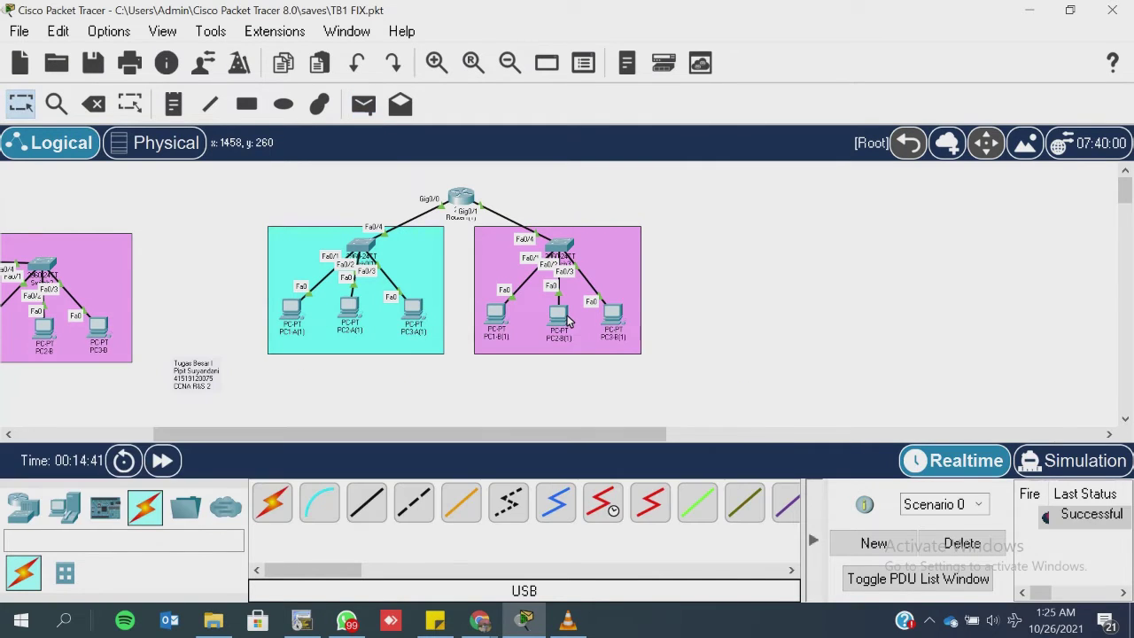
{"action": "left_click", "coordinate": [363, 105]}
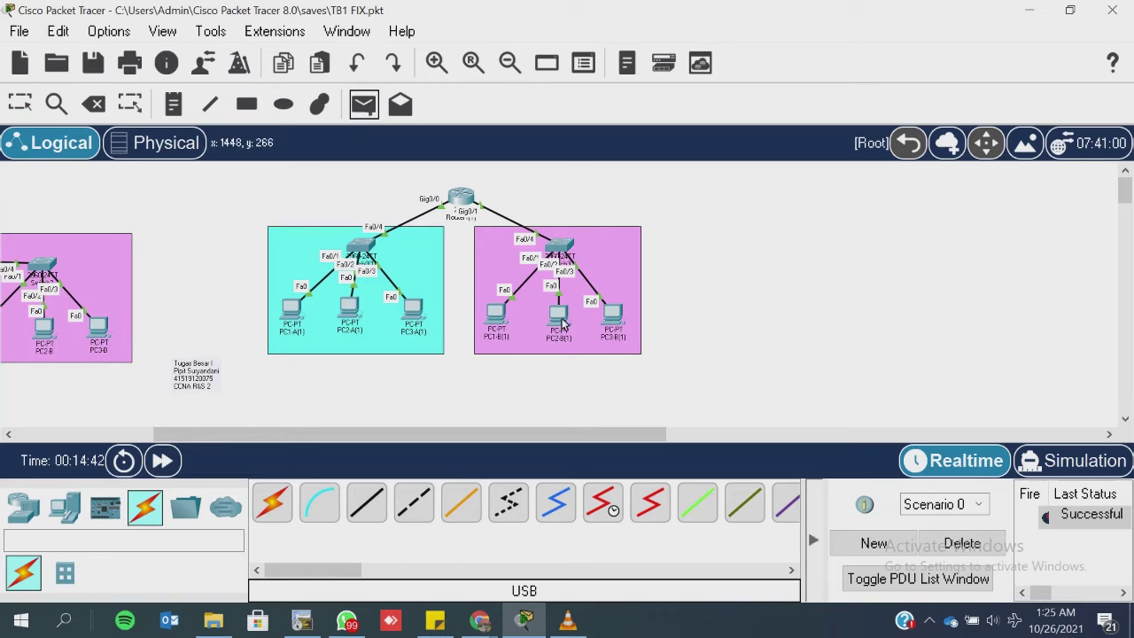
{"action": "left_click", "coordinate": [559, 317]}
{"action": "left_click", "coordinate": [618, 324]}
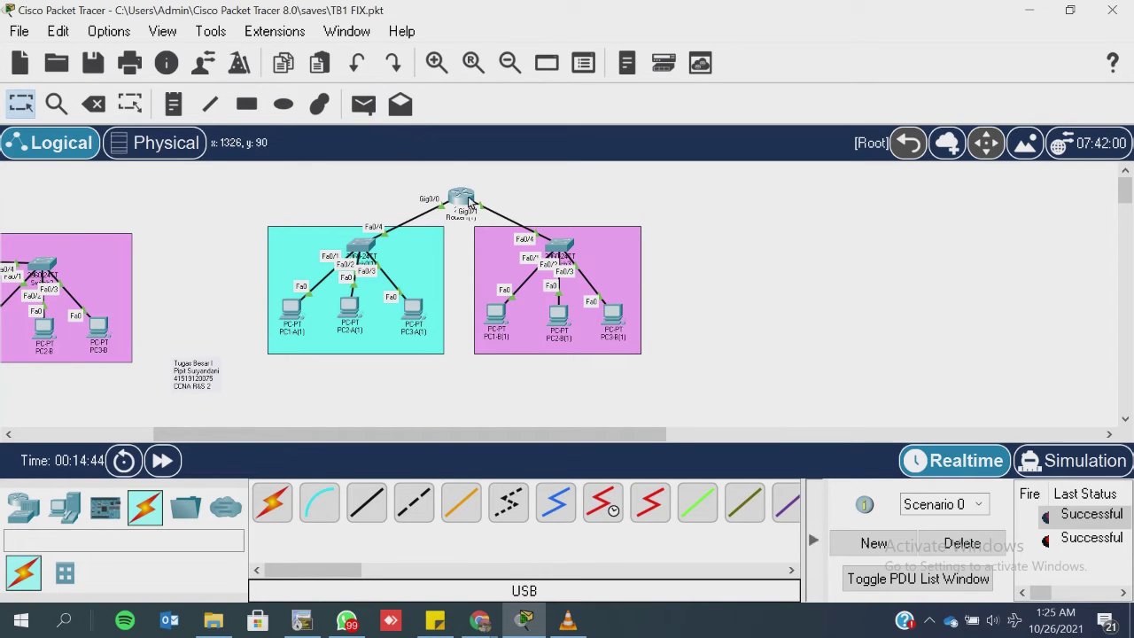
{"action": "left_click", "coordinate": [363, 104]}
{"action": "left_click", "coordinate": [495, 311]}
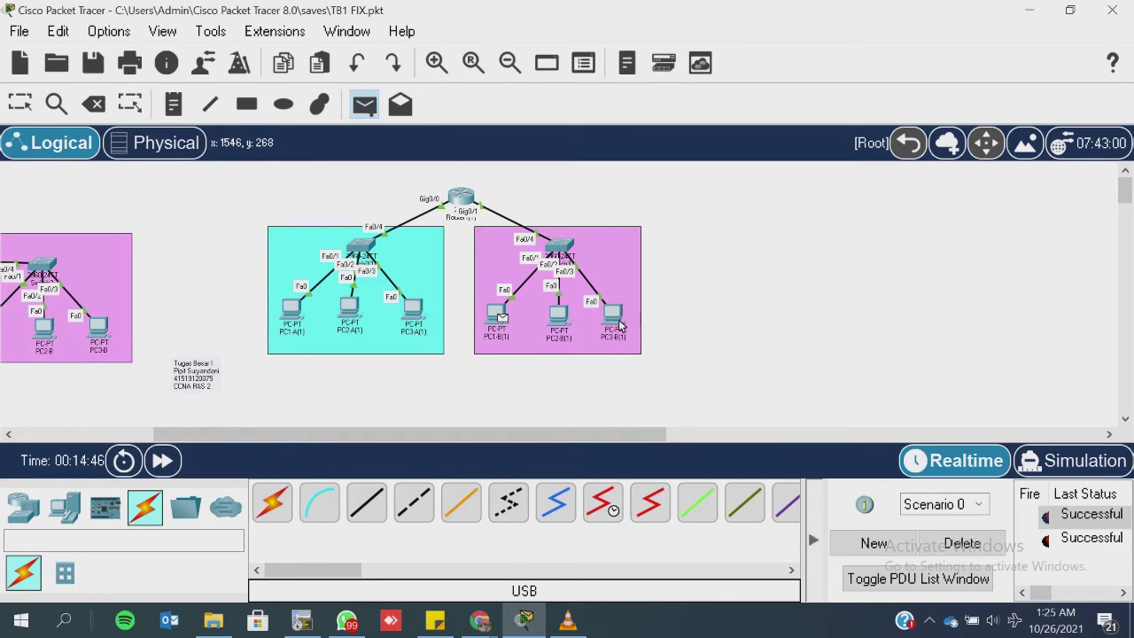
{"action": "left_click", "coordinate": [616, 322]}
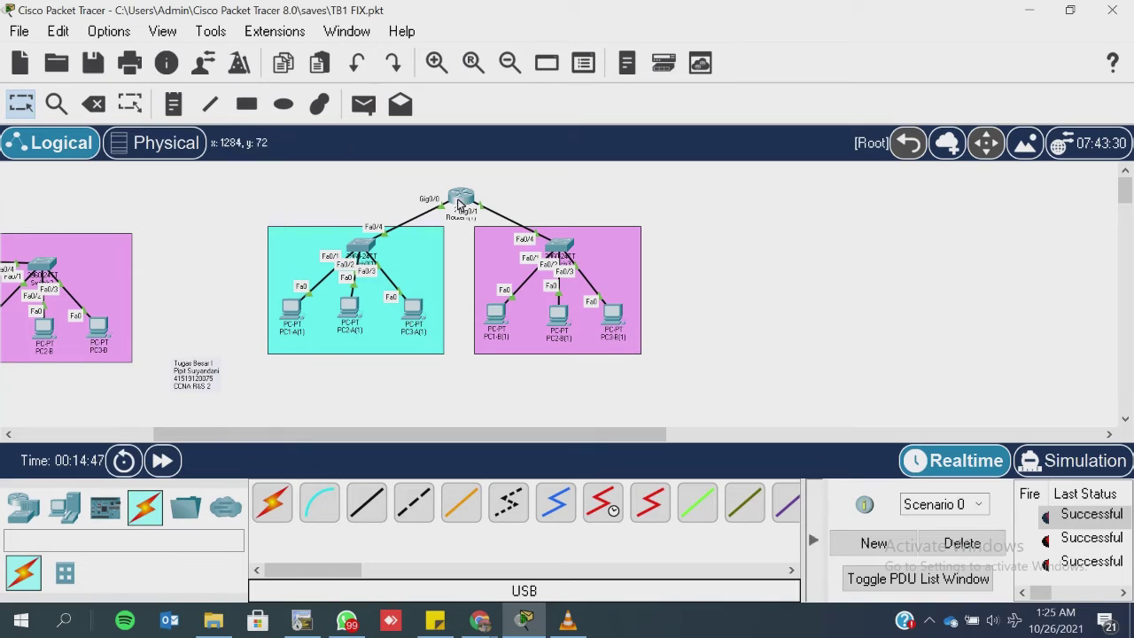
{"action": "left_click", "coordinate": [957, 541]}
Step: Try to send a simple PDU from the cyan network's switch to Switch3 in the neighbouring network
{"action": "left_click", "coordinate": [364, 105]}
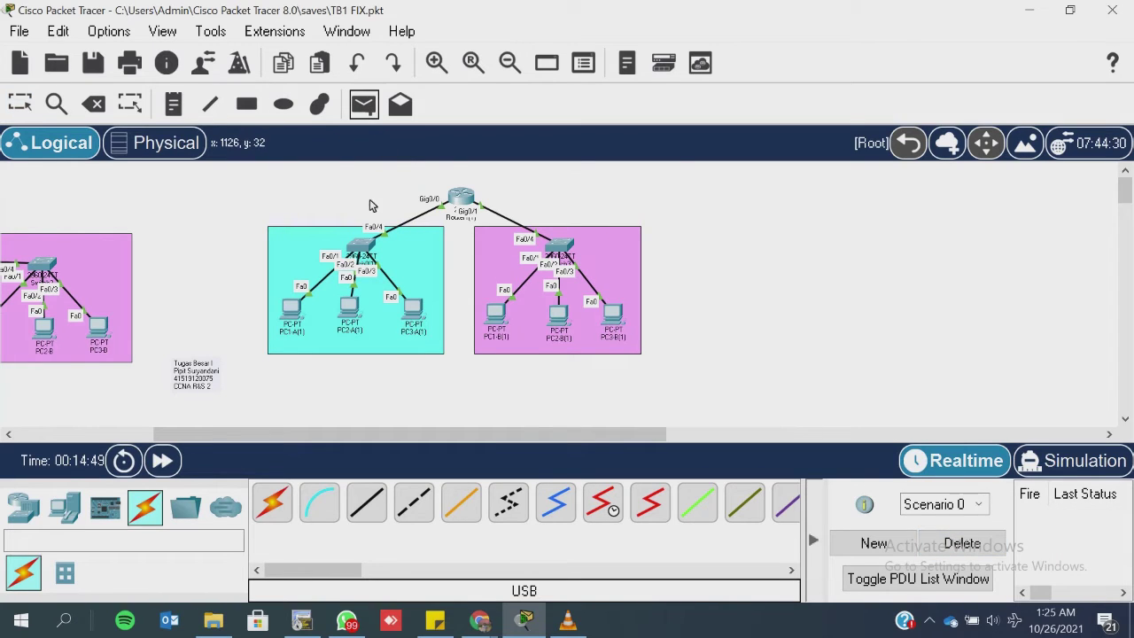
{"action": "left_click", "coordinate": [370, 254]}
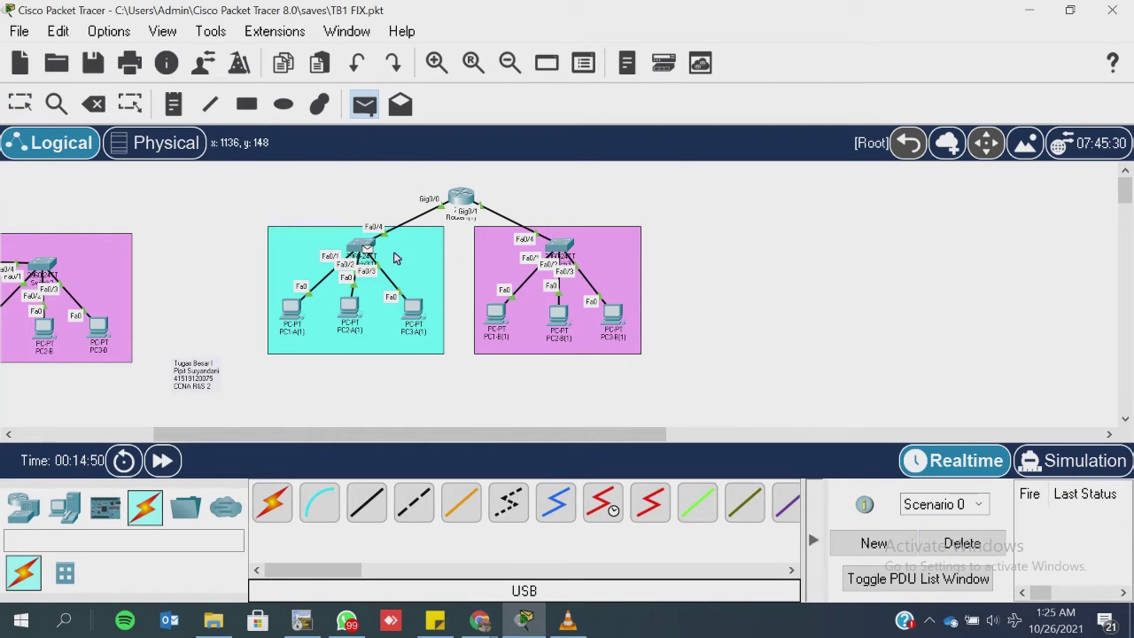
{"action": "left_click", "coordinate": [564, 255]}
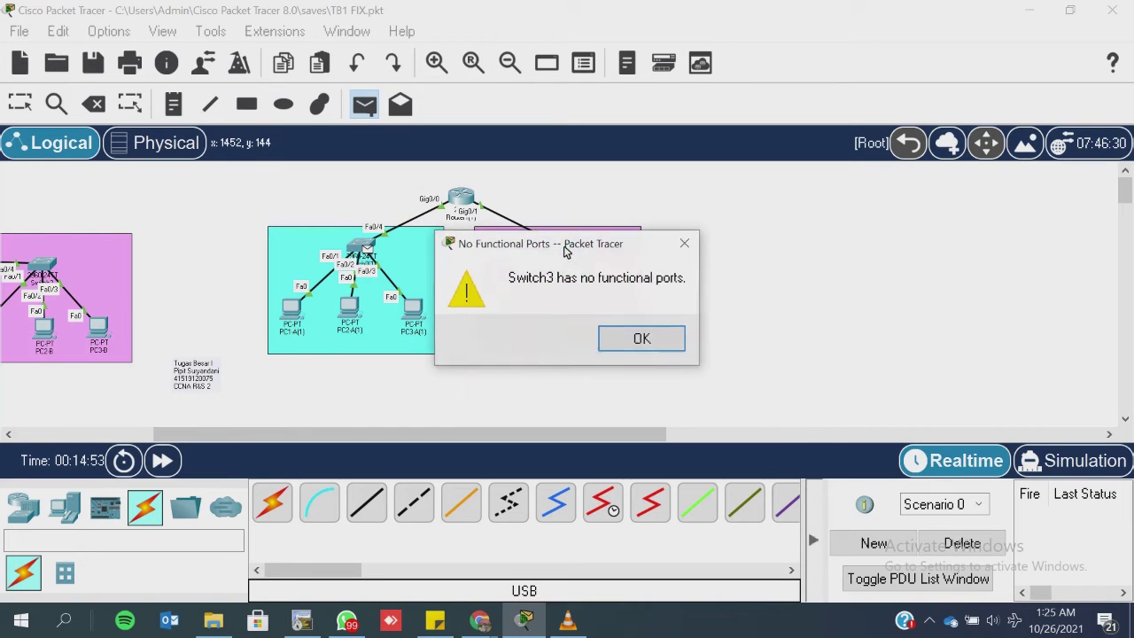
{"action": "left_click", "coordinate": [640, 340]}
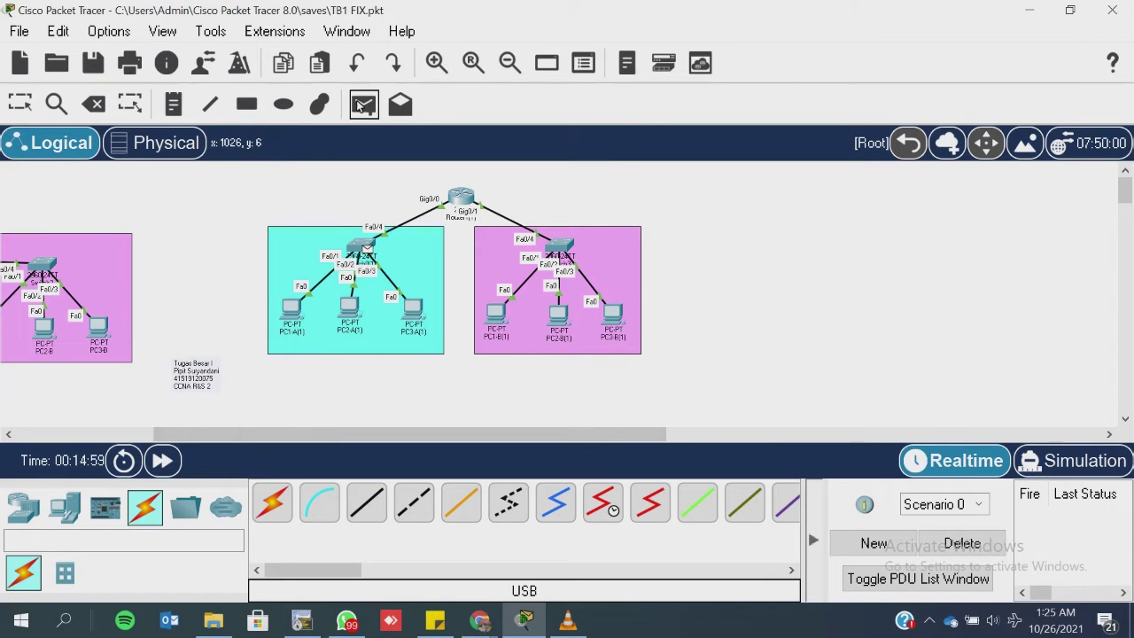
{"action": "left_click", "coordinate": [19, 106]}
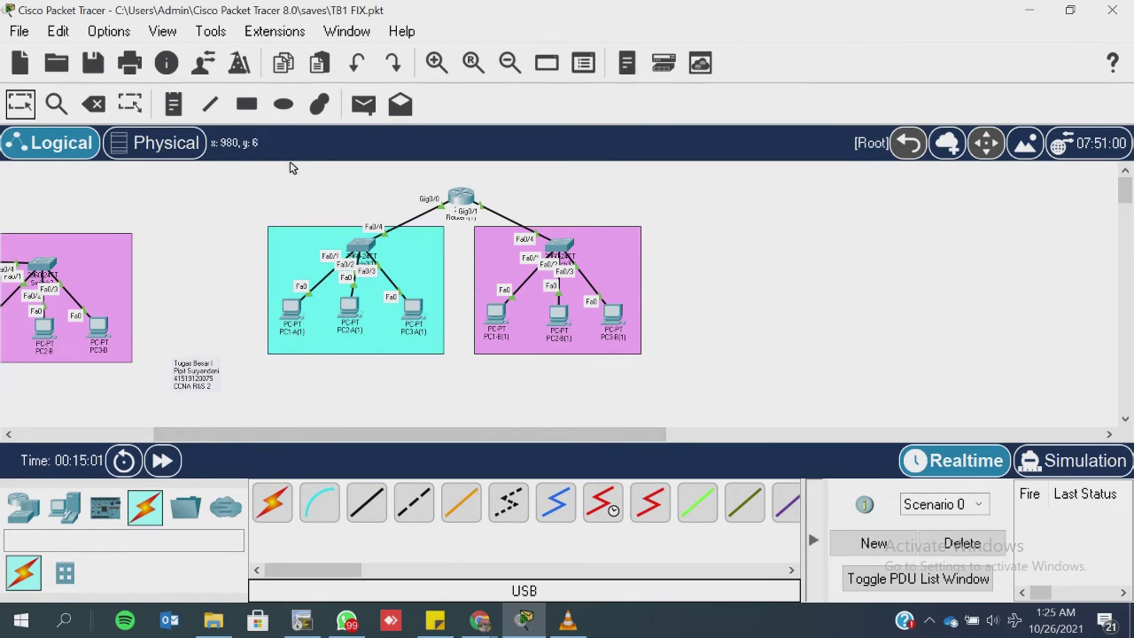
Step: Test connectivity between the two networks by sending a simple PDU from PC3-A(1) to PC3-B(1)
{"action": "left_click", "coordinate": [363, 105]}
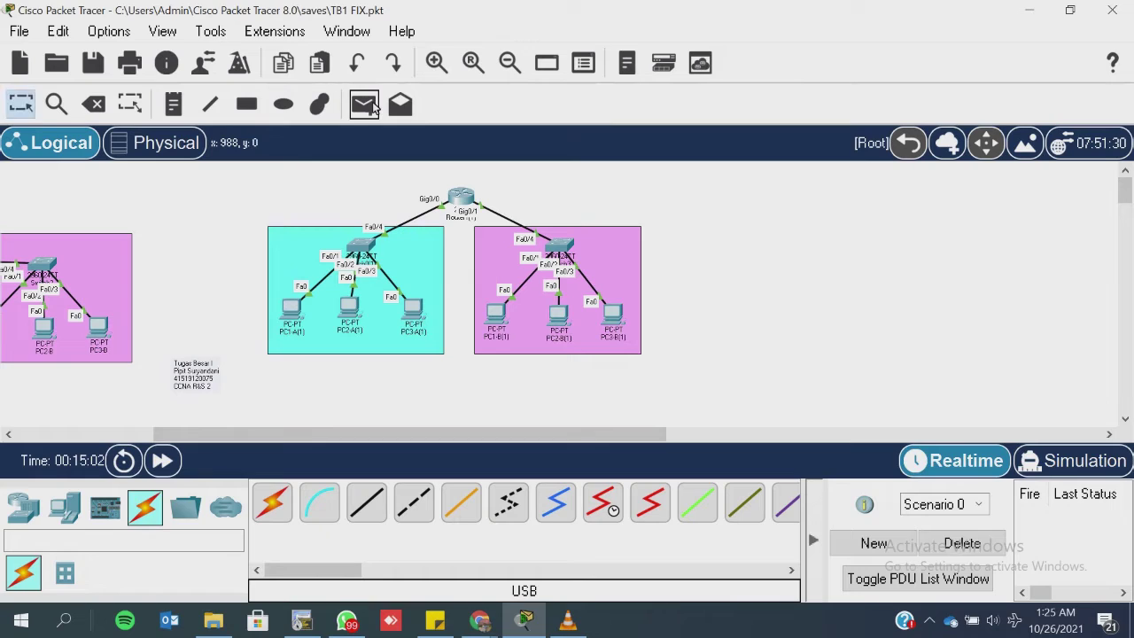
{"action": "left_click", "coordinate": [420, 314]}
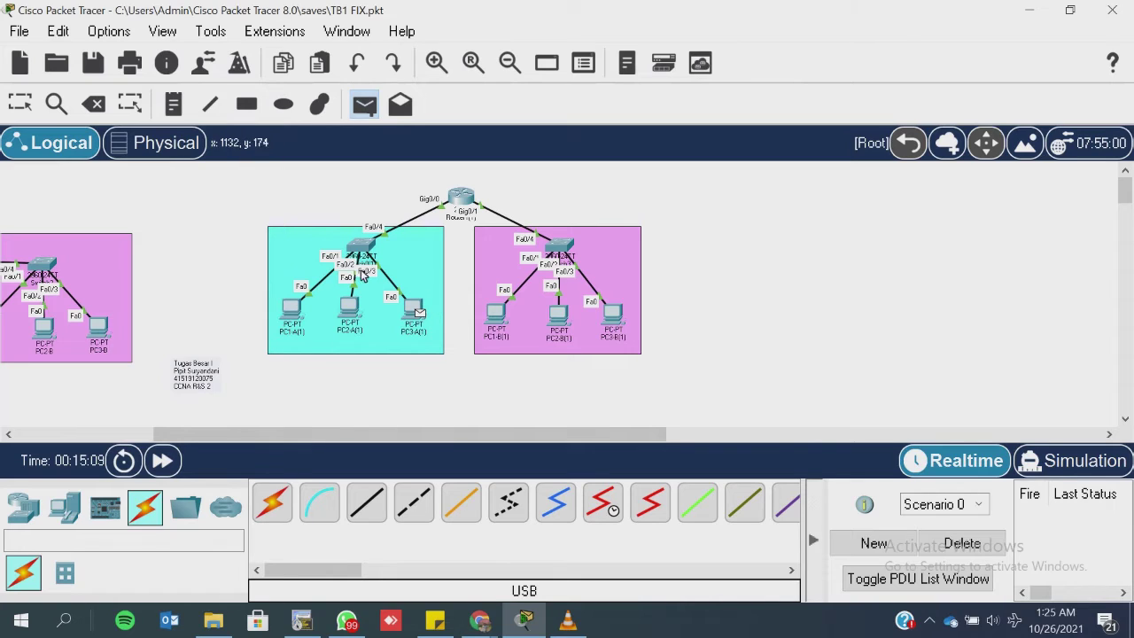
{"action": "left_click", "coordinate": [620, 323]}
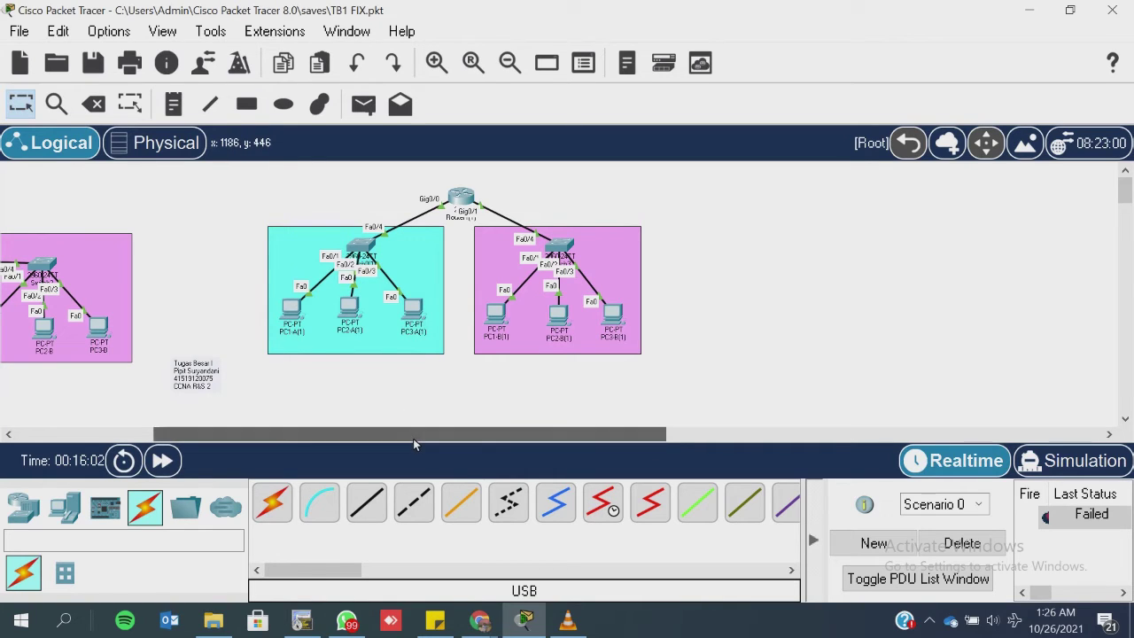
Step: Review the IP configuration of PC1-A in the first topology's cyan network, then close its window
{"action": "left_click_drag", "start_coordinate": [413, 437], "coordinate": [274, 396]}
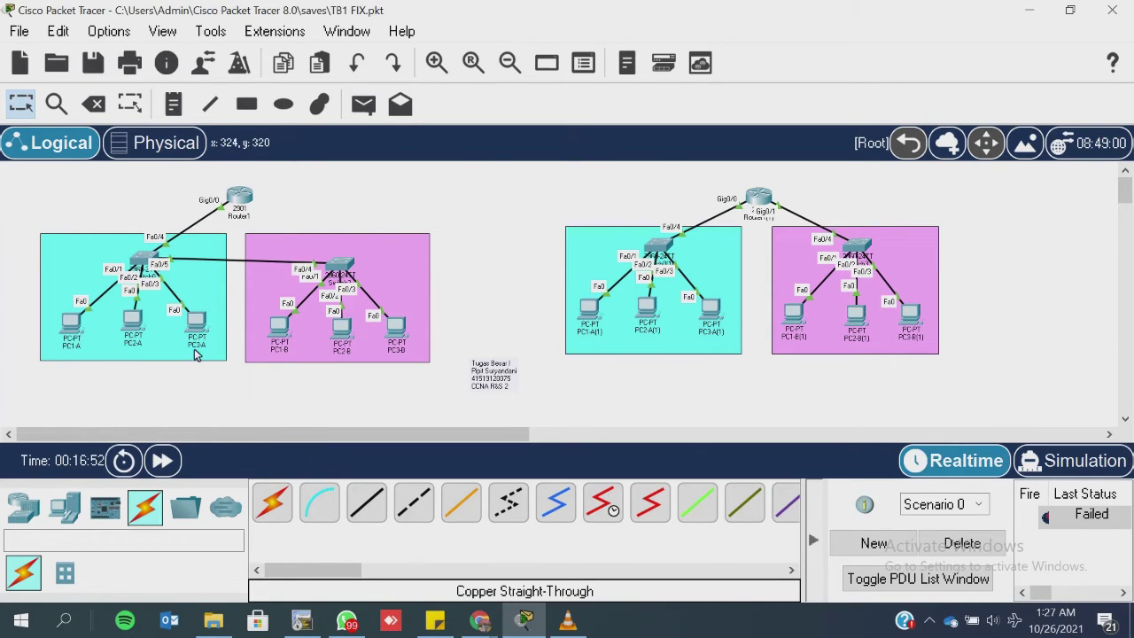
{"action": "mouse_move", "coordinate": [195, 345]}
{"action": "left_click", "coordinate": [73, 324]}
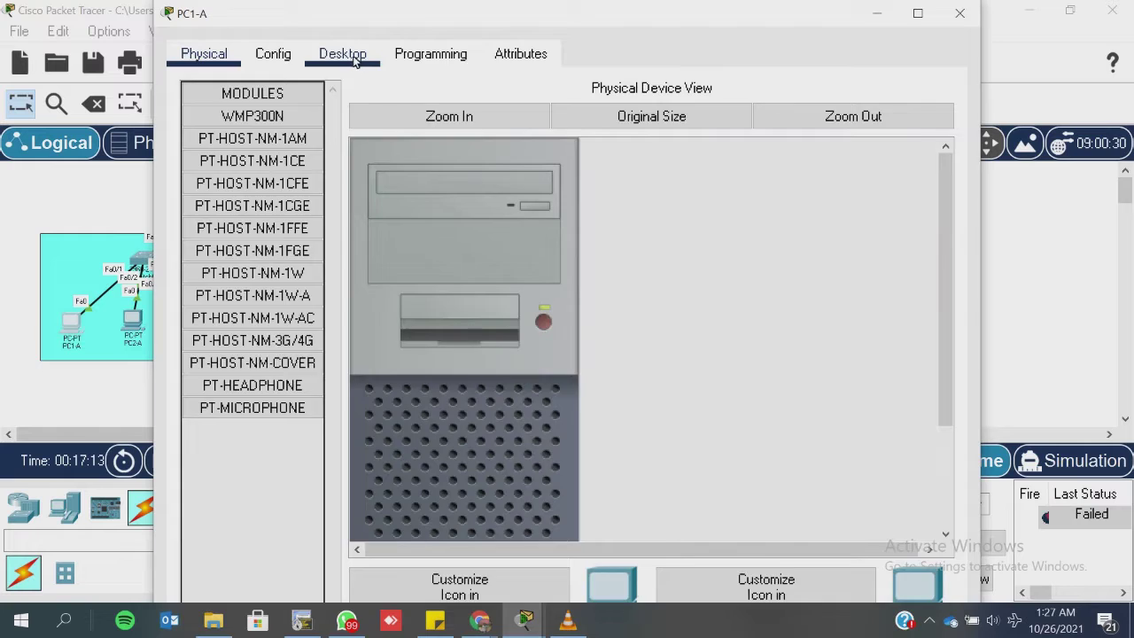
{"action": "left_click", "coordinate": [342, 54]}
{"action": "left_click", "coordinate": [295, 126]}
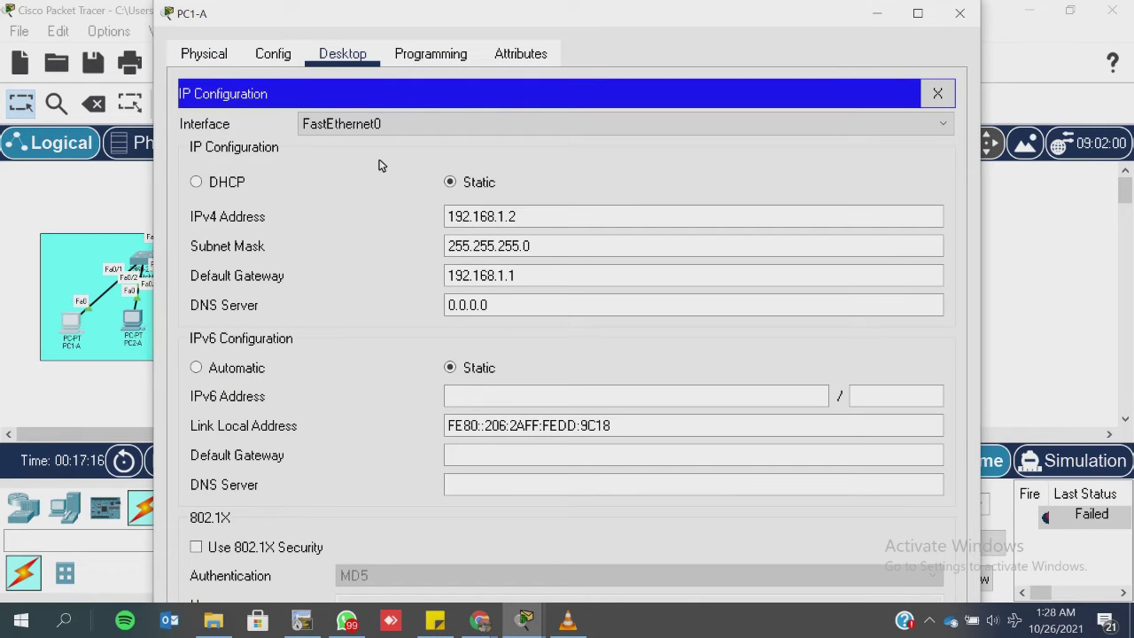
{"action": "left_click", "coordinate": [511, 225]}
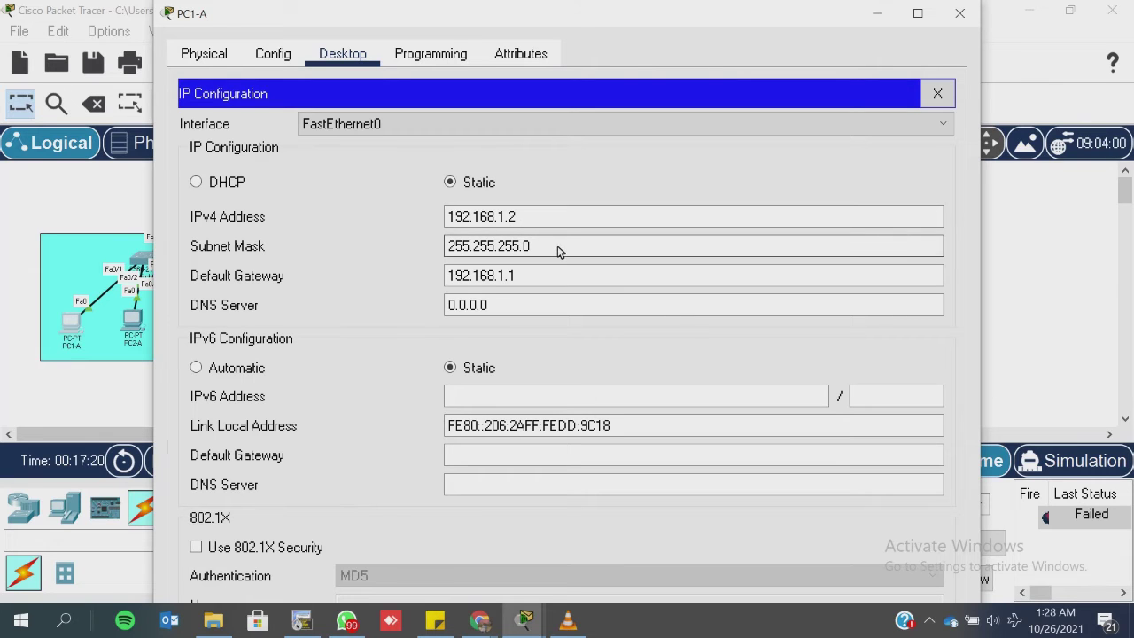
{"action": "left_click", "coordinate": [962, 13]}
Step: Check the static IPv4 address, subnet mask and default gateway of PC2-A in its IP configuration
{"action": "left_click", "coordinate": [71, 320]}
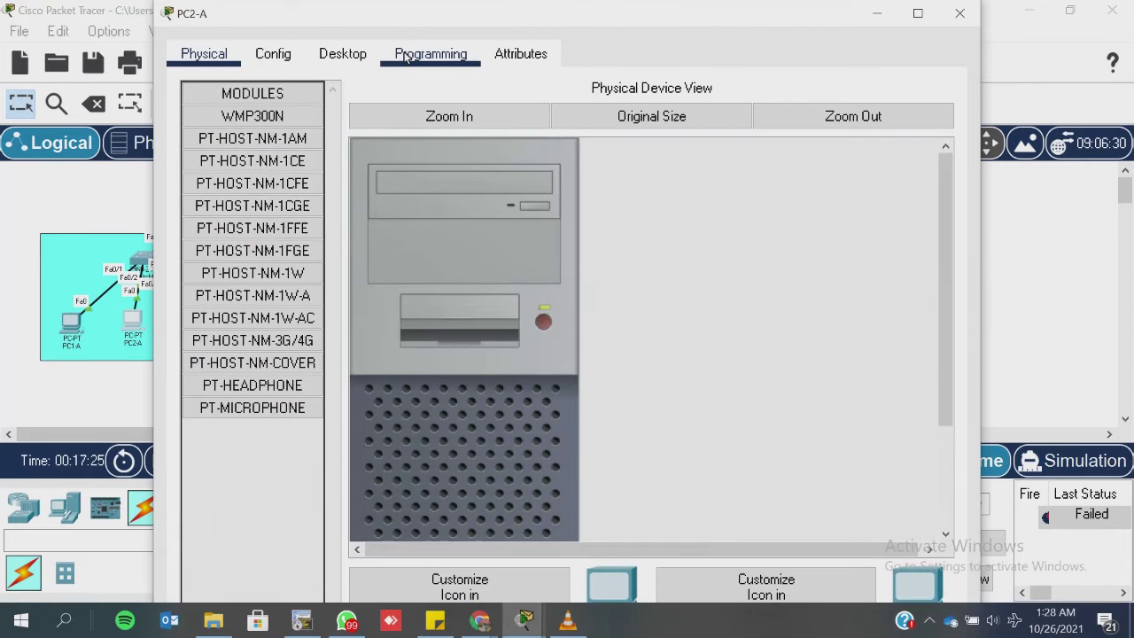
{"action": "left_click", "coordinate": [370, 59]}
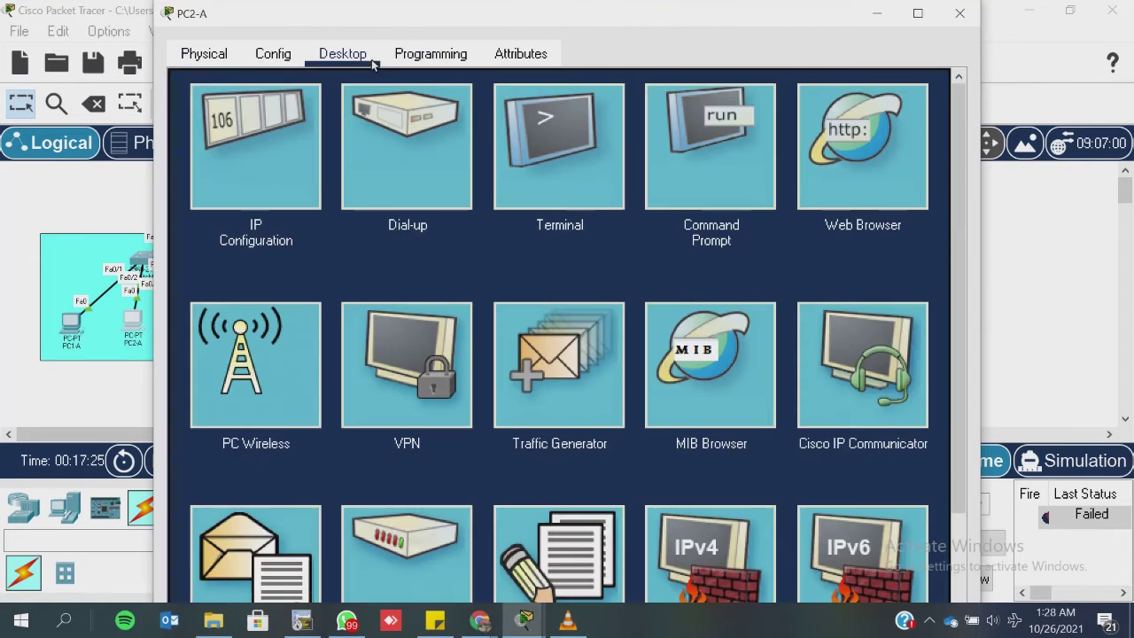
{"action": "left_click", "coordinate": [281, 178]}
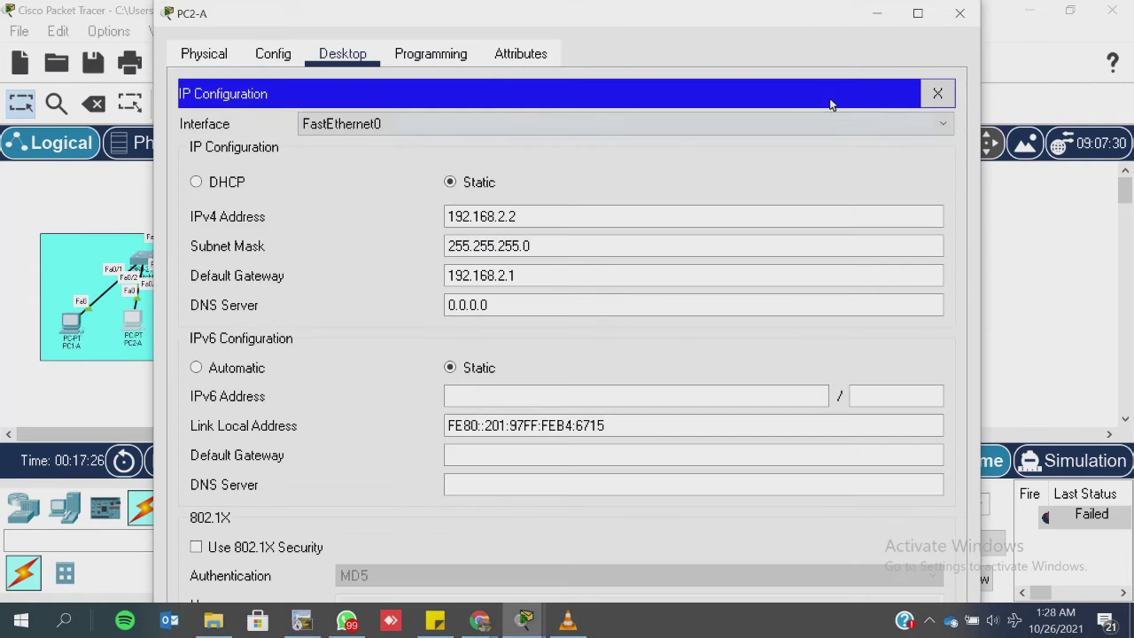
{"action": "left_click", "coordinate": [960, 14]}
Step: Inspect PC3-A's IP configuration in the cyan network and close the device window
{"action": "left_click", "coordinate": [199, 324]}
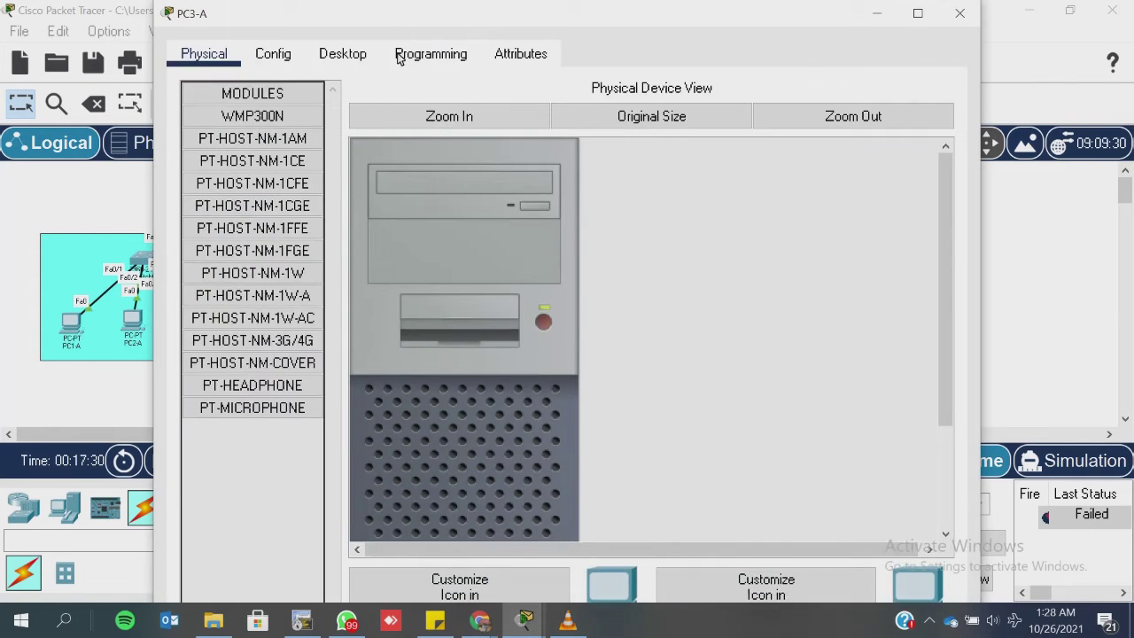
{"action": "left_click", "coordinate": [399, 55]}
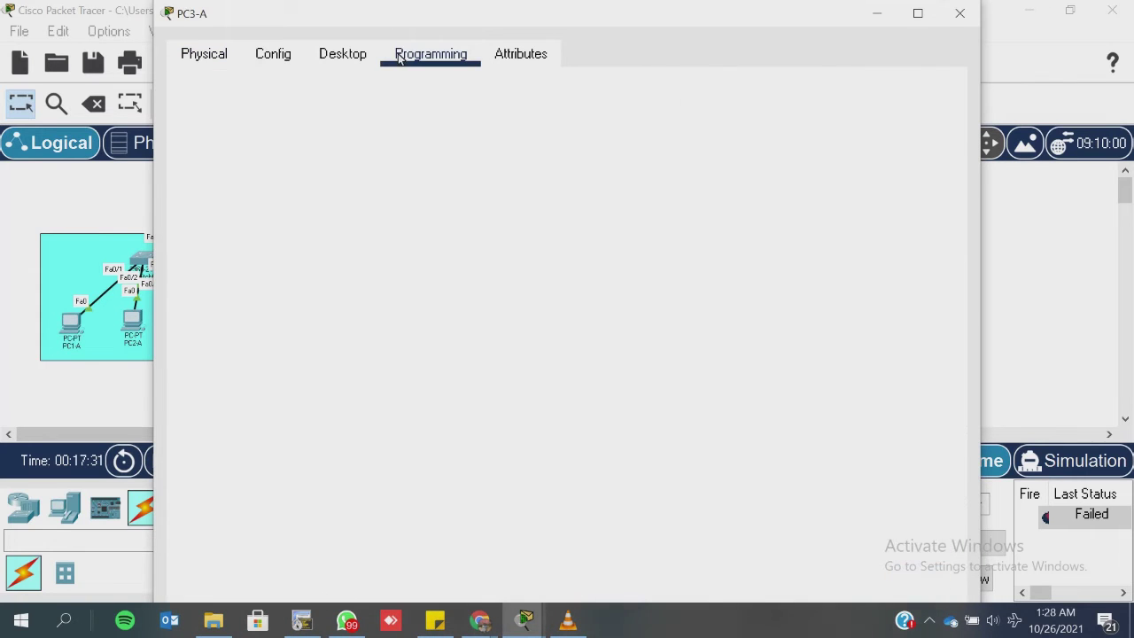
{"action": "left_click", "coordinate": [343, 53]}
{"action": "left_click", "coordinate": [300, 179]}
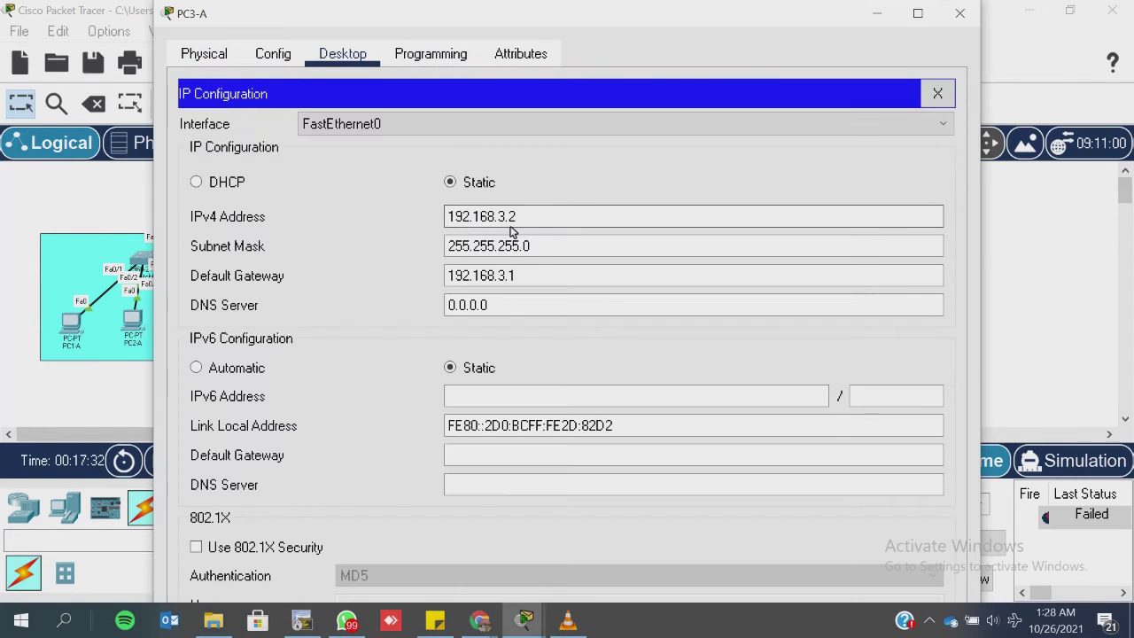
{"action": "left_click", "coordinate": [961, 13]}
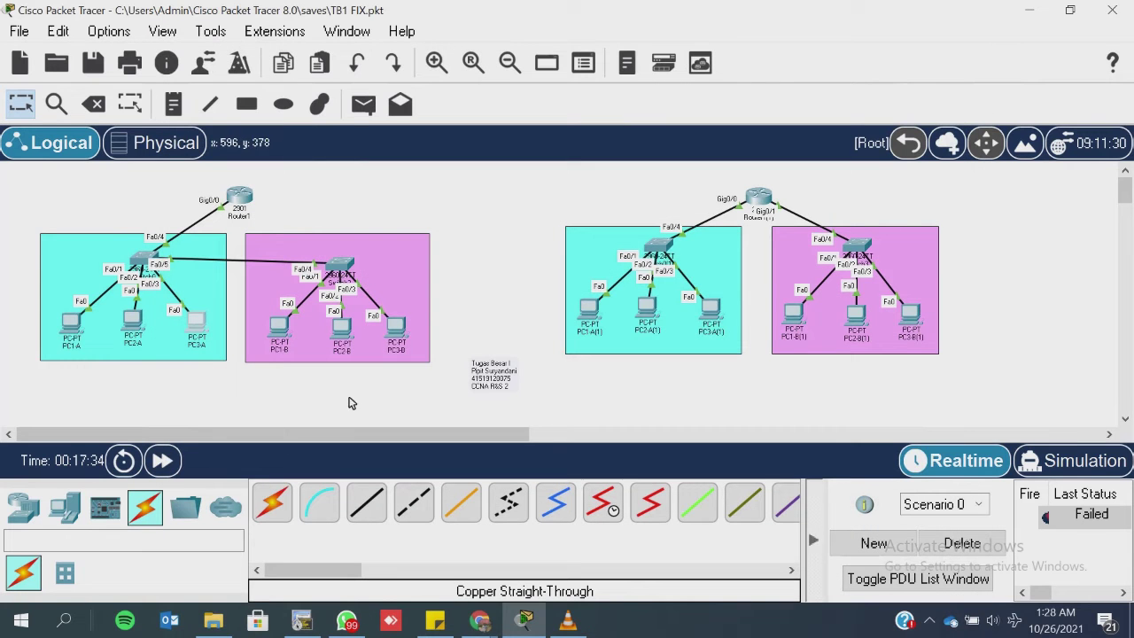
Step: Review PC1-B's global settings and IP configuration in the purple network
{"action": "left_click", "coordinate": [279, 326]}
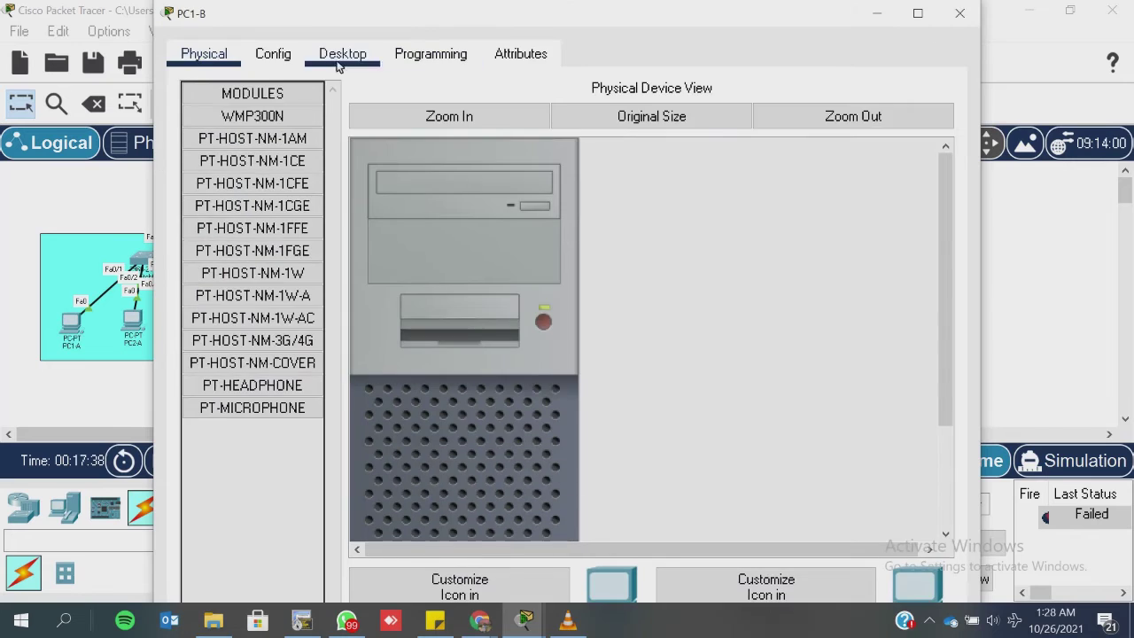
{"action": "left_click", "coordinate": [272, 57]}
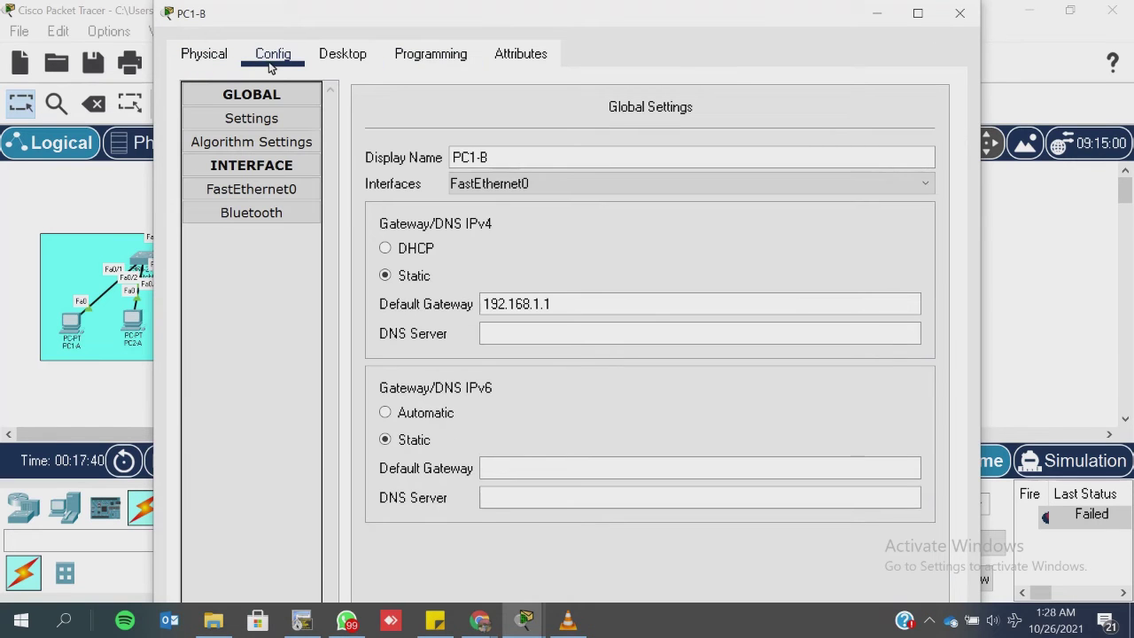
{"action": "left_click", "coordinate": [359, 67]}
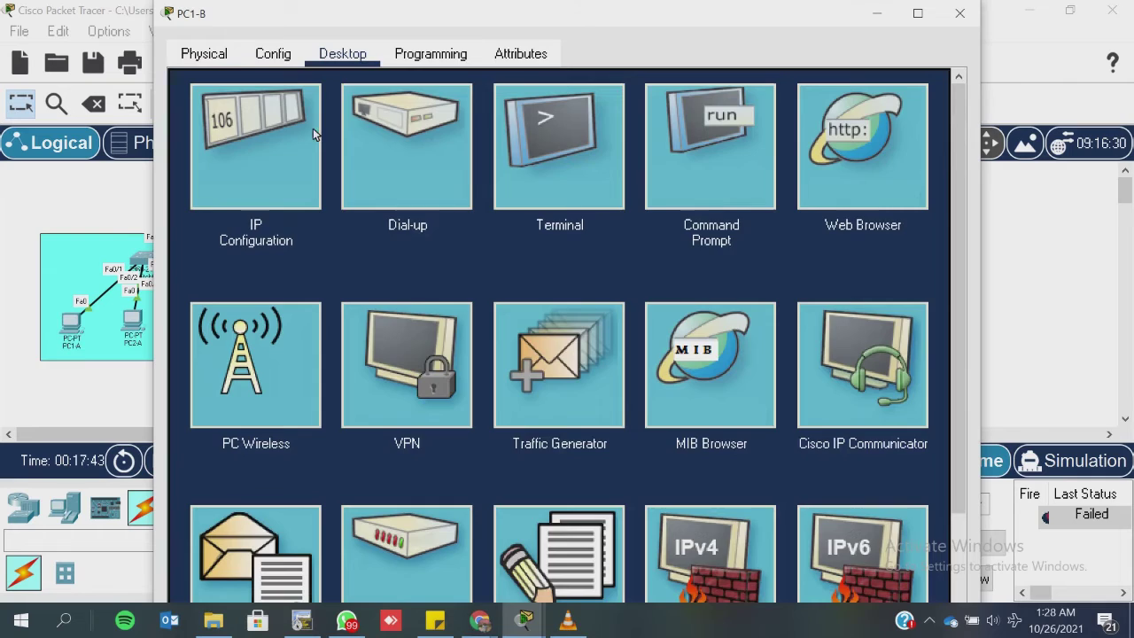
{"action": "left_click", "coordinate": [314, 133]}
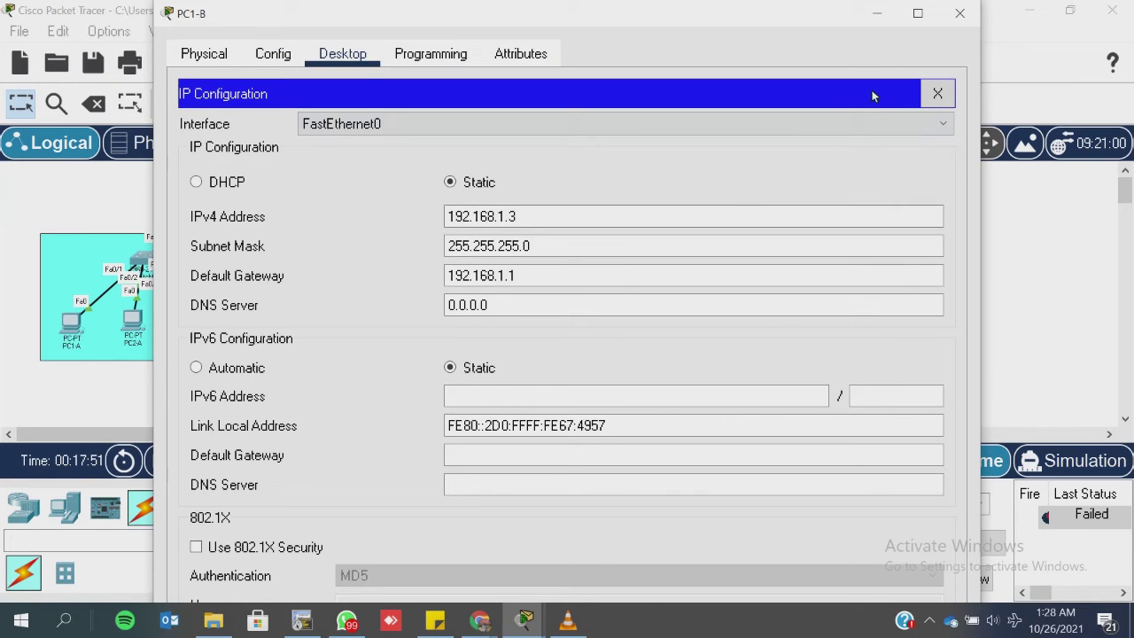
{"action": "left_click", "coordinate": [961, 16]}
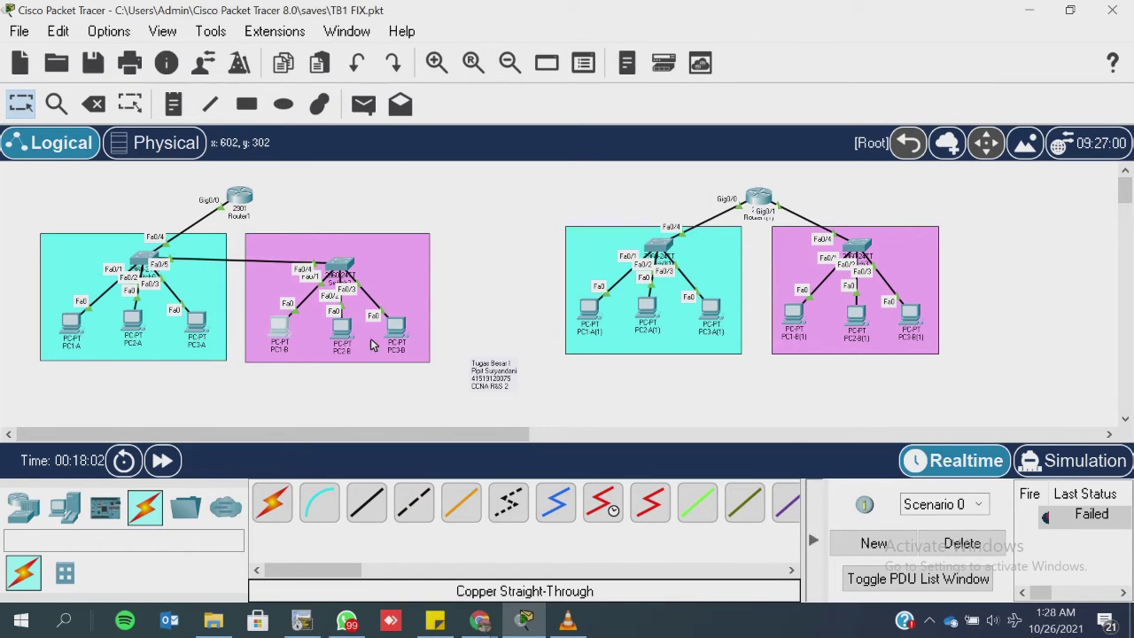
Step: Bring up PC2-B's device window and examine its IP configuration
{"action": "left_click", "coordinate": [278, 325]}
{"action": "left_click", "coordinate": [155, 292]}
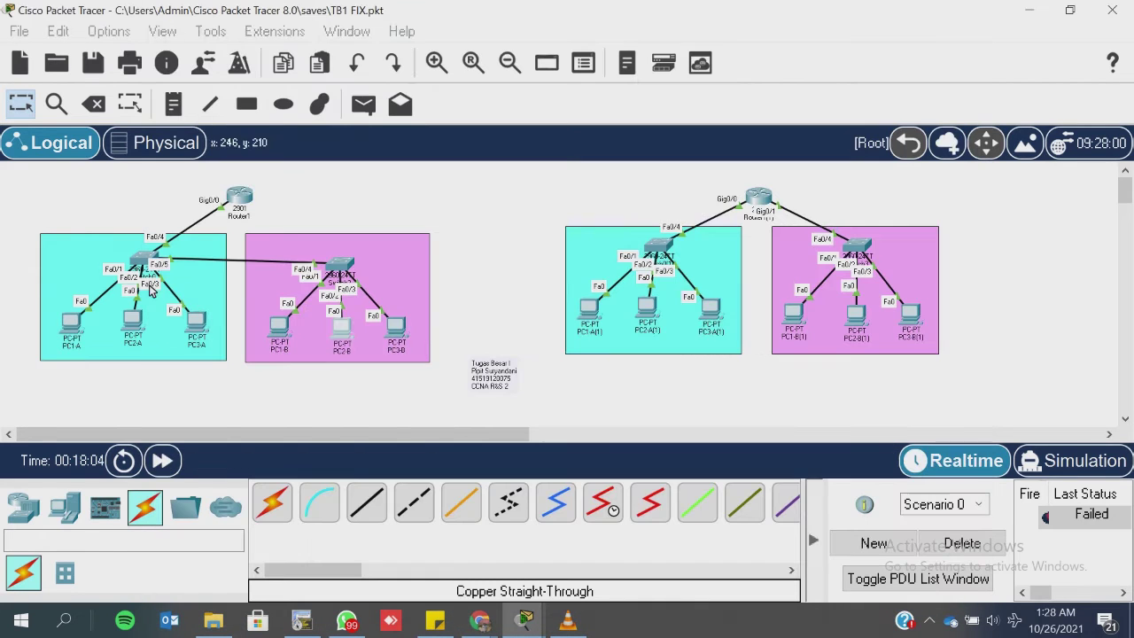
{"action": "mouse_move", "coordinate": [520, 627]}
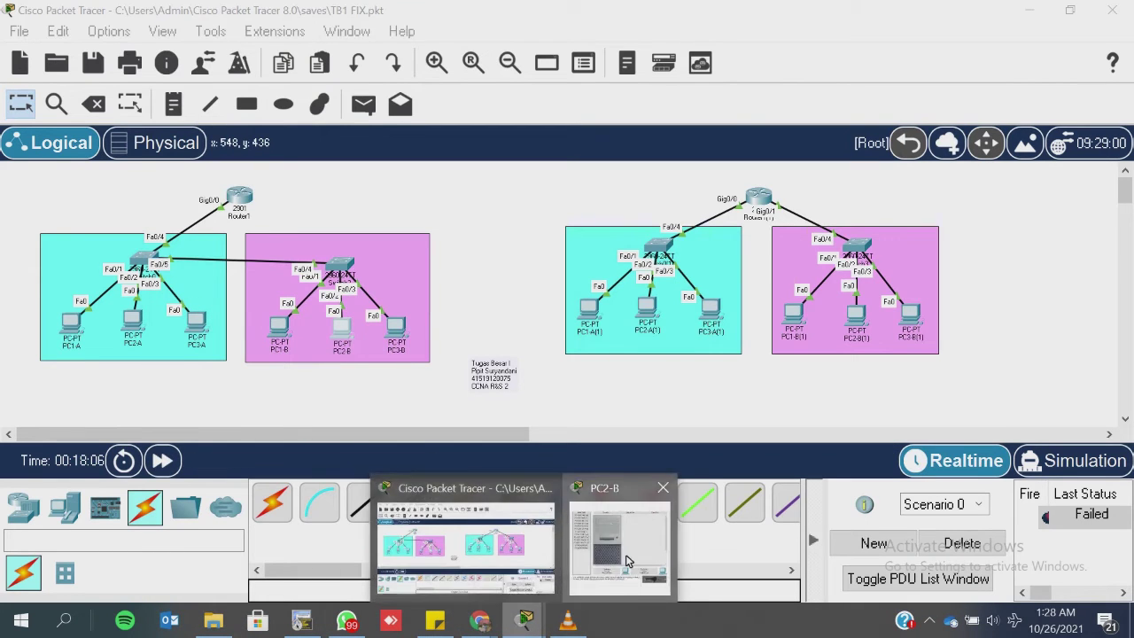
{"action": "left_click", "coordinate": [628, 560]}
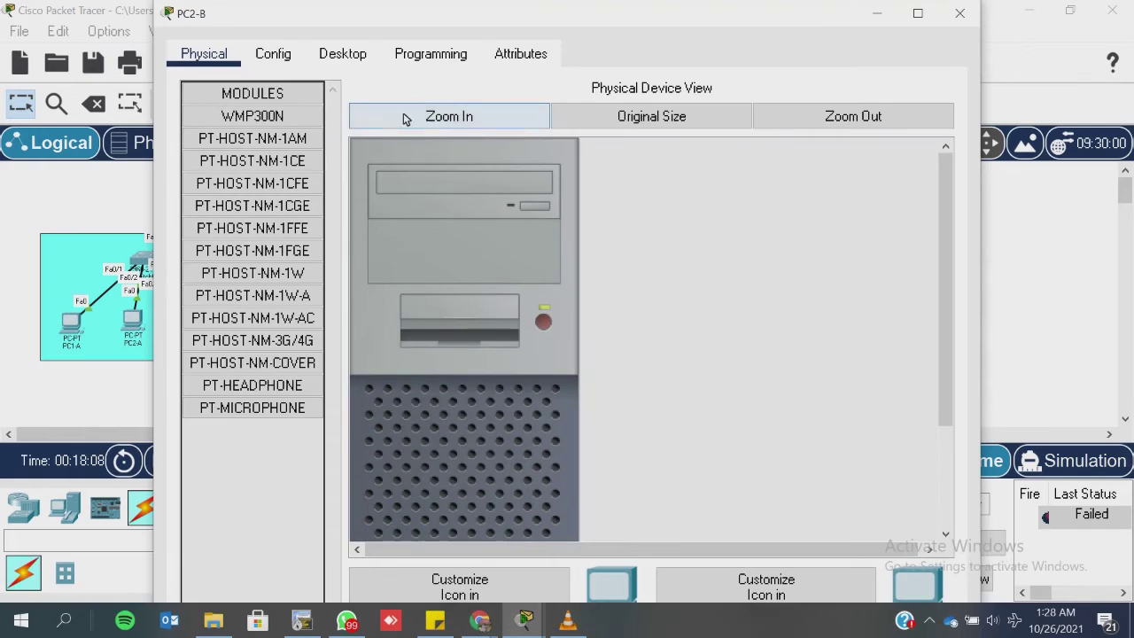
{"action": "left_click", "coordinate": [363, 54]}
{"action": "left_click", "coordinate": [284, 149]}
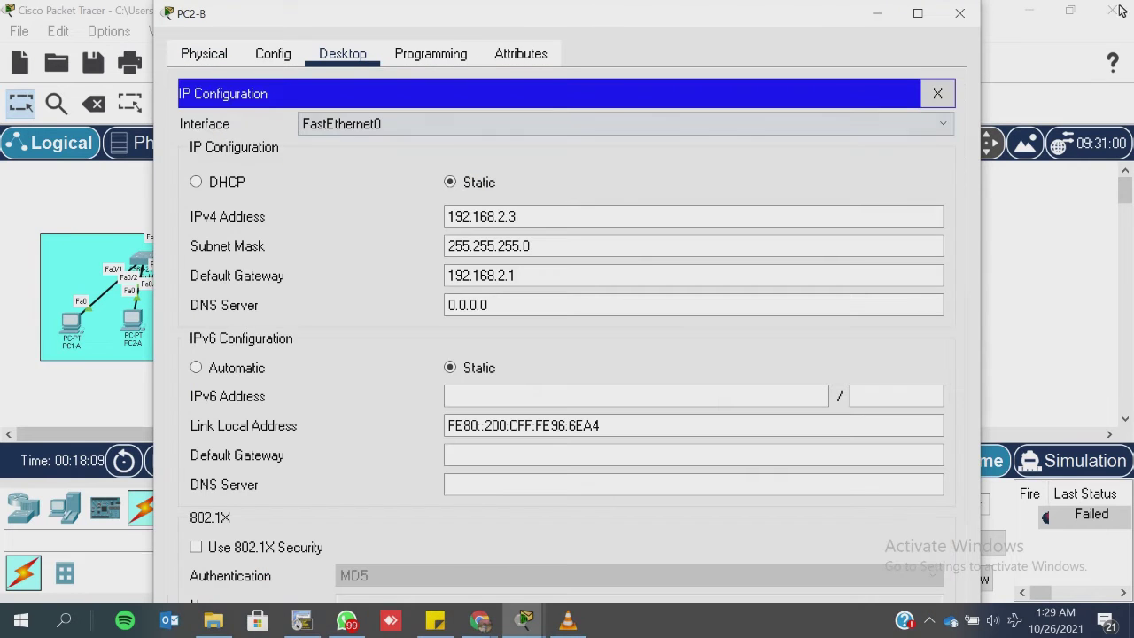
{"action": "left_click", "coordinate": [959, 14]}
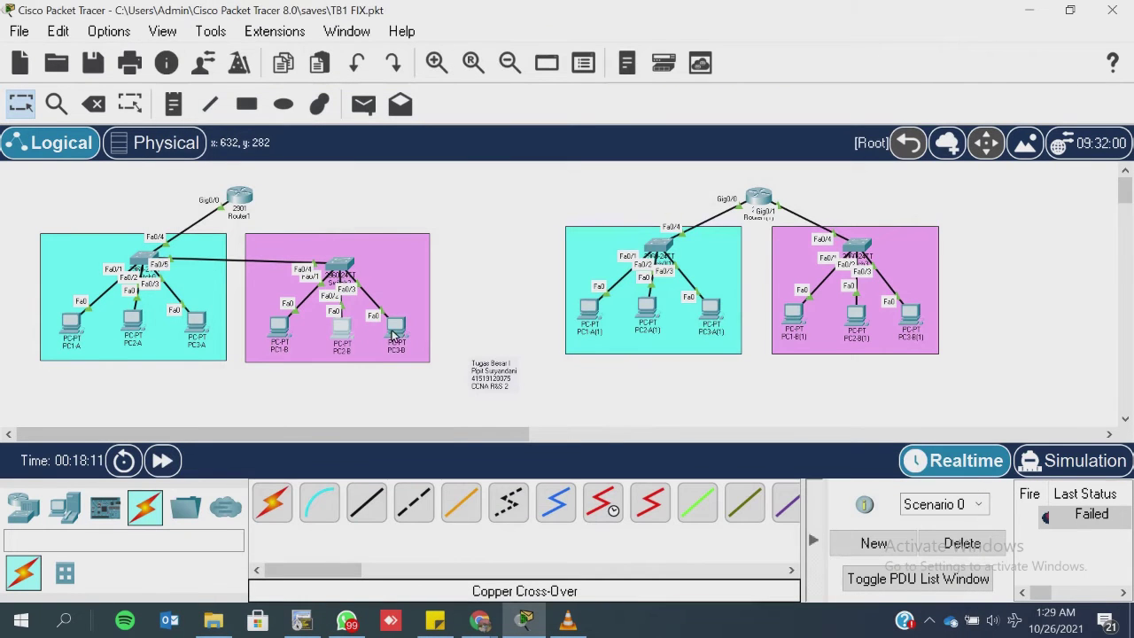
Step: Examine PC3-B's IP configuration, highlighting the third octet of its IPv4 address, and close the window
{"action": "left_click", "coordinate": [342, 328]}
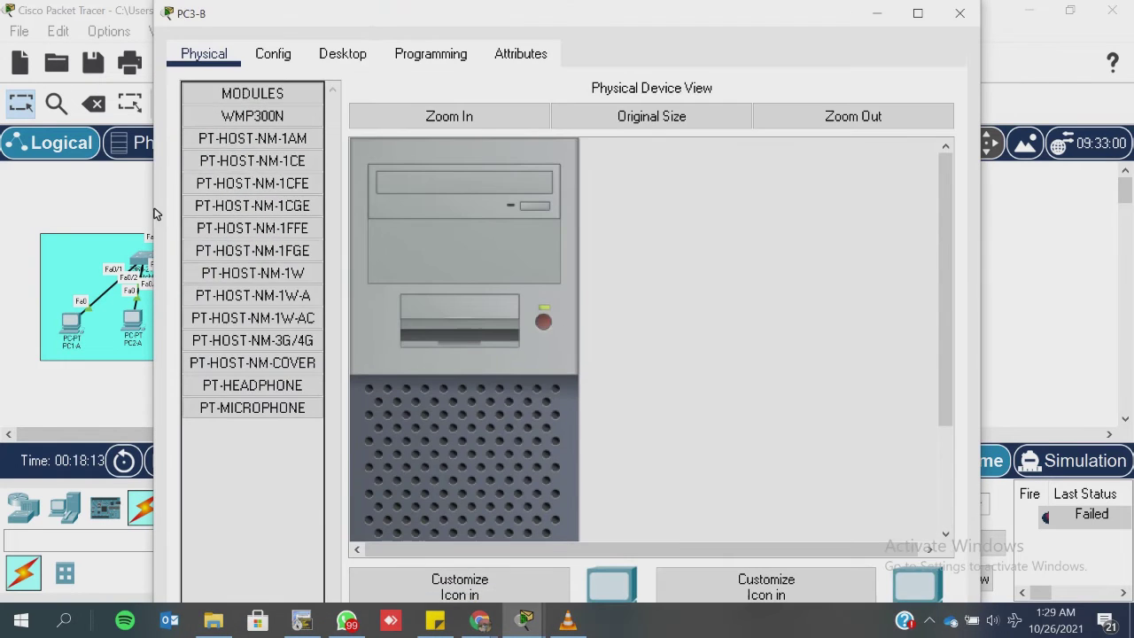
{"action": "left_click", "coordinate": [354, 55]}
{"action": "left_click", "coordinate": [223, 193]}
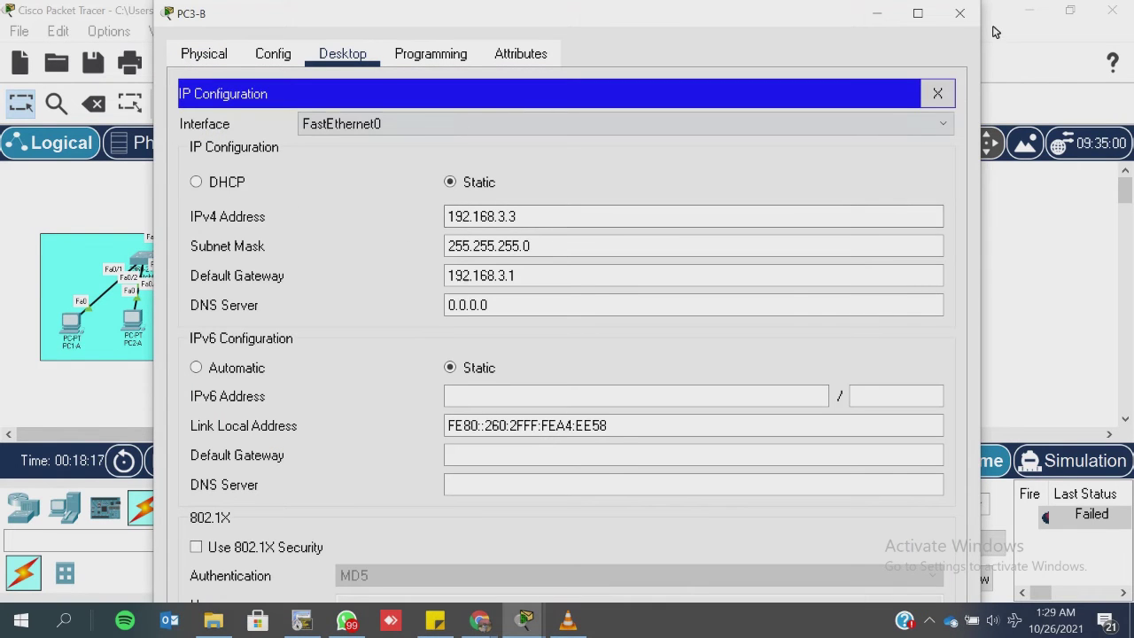
{"action": "left_click", "coordinate": [513, 218]}
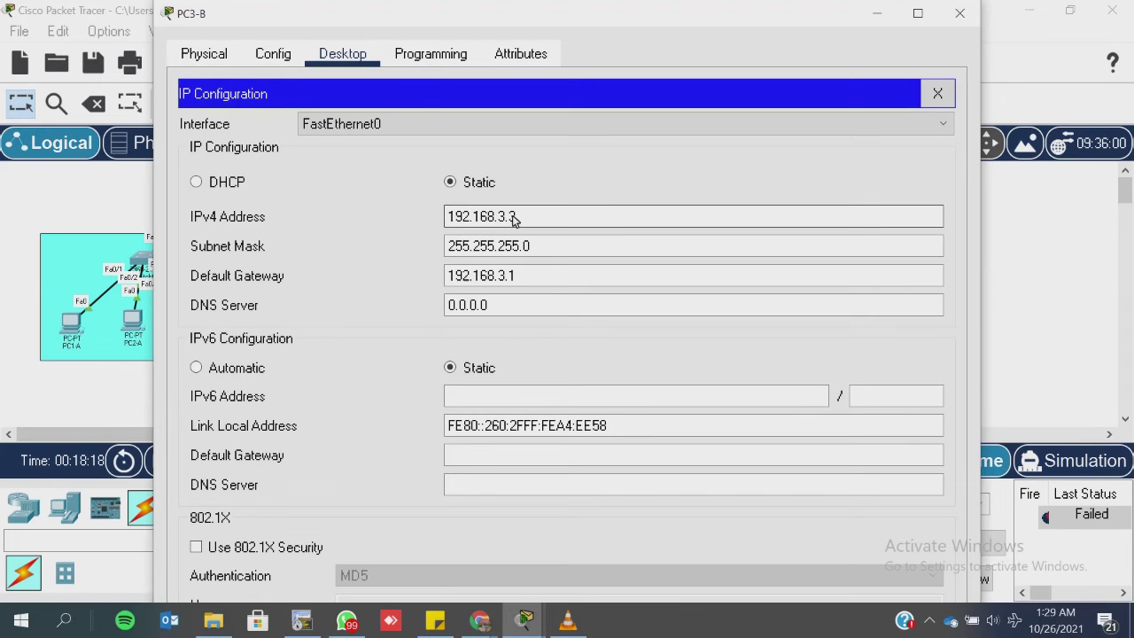
{"action": "double_click", "coordinate": [501, 217]}
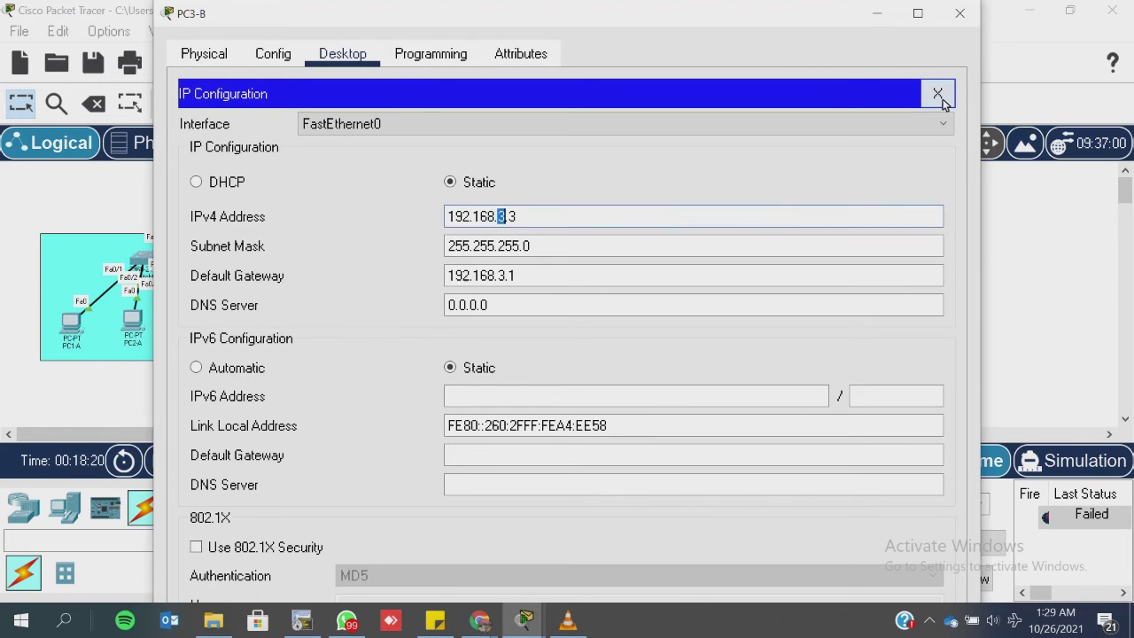
{"action": "left_click", "coordinate": [959, 12]}
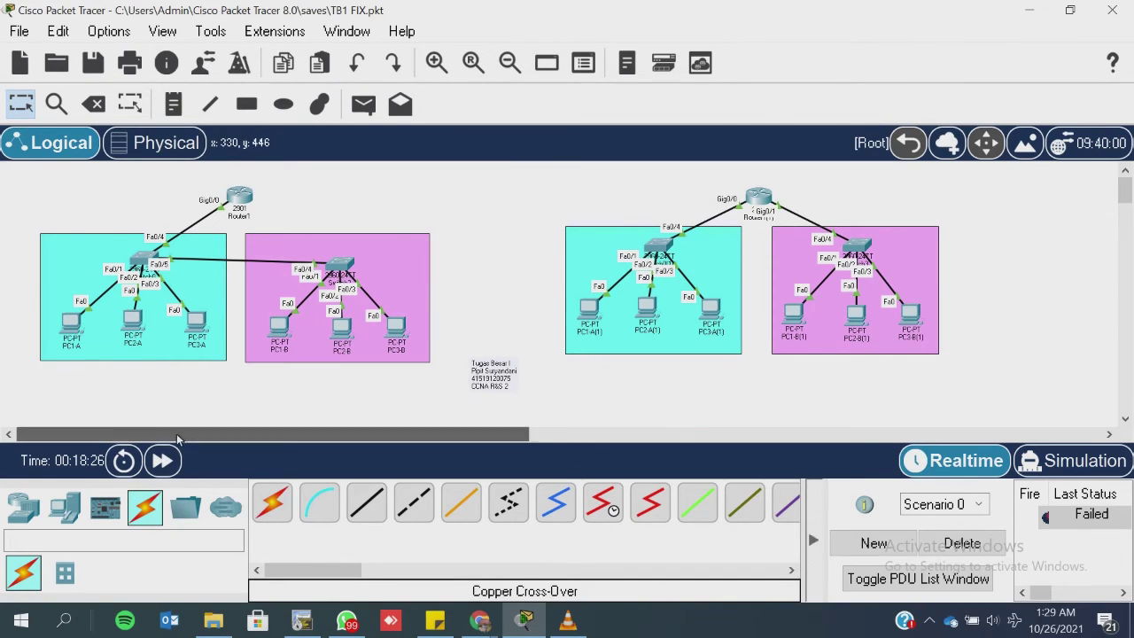
Step: Open Switch0's command line in a maximized window and look through its startup and interface messages
{"action": "left_click", "coordinate": [147, 259]}
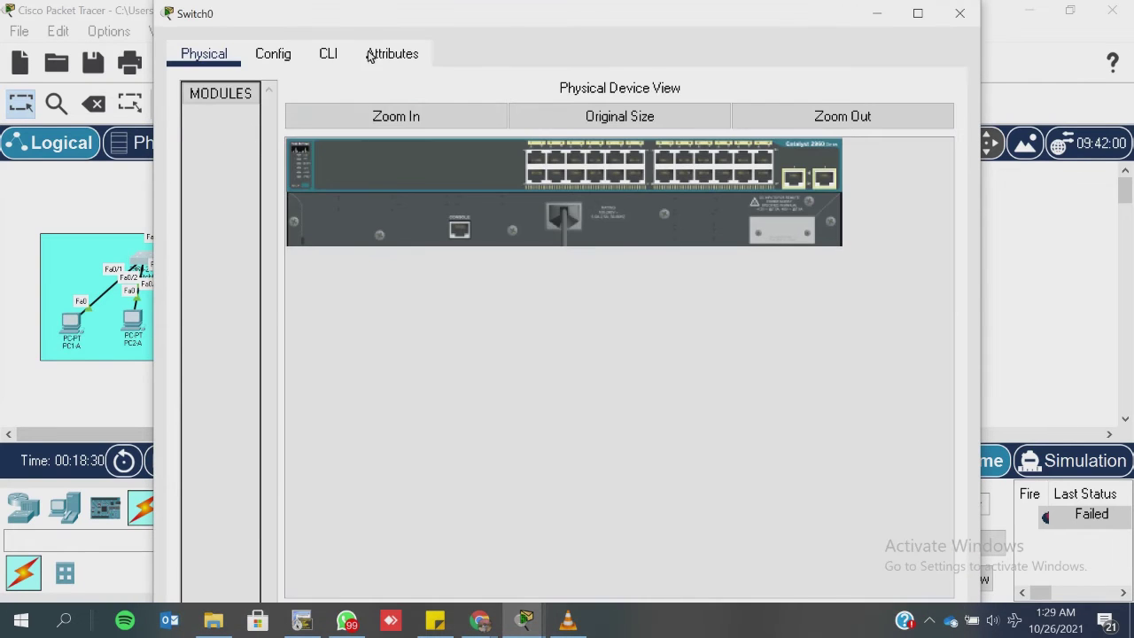
{"action": "left_click", "coordinate": [328, 55]}
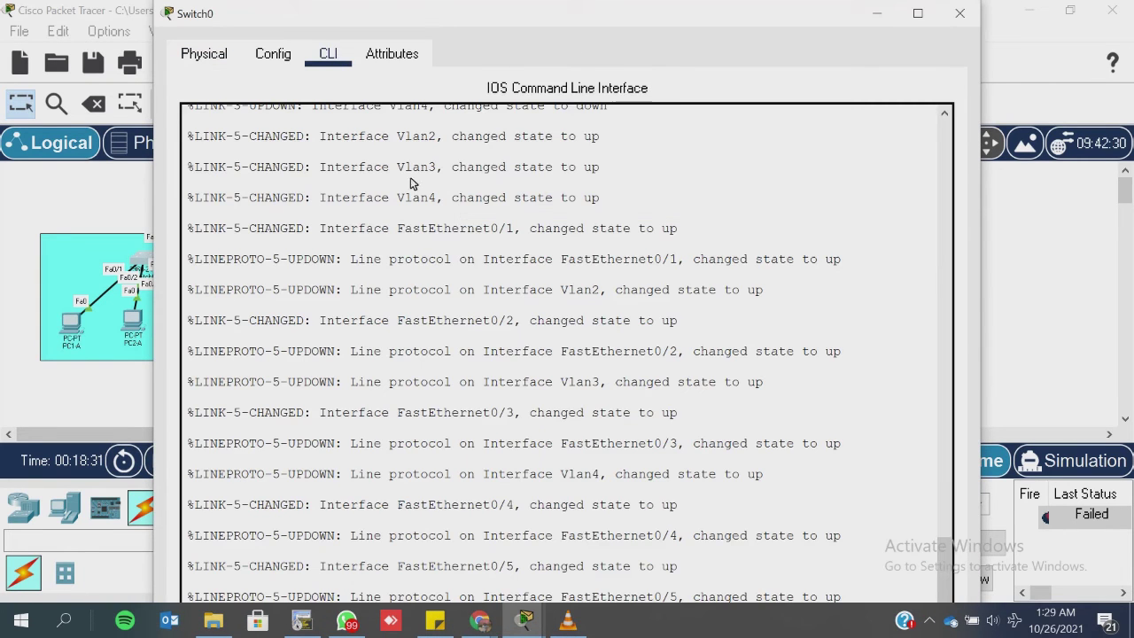
{"action": "left_click", "coordinate": [917, 13]}
{"action": "scroll", "coordinate": [611, 413], "scroll_direction": "up", "scroll_amount": 10}
{"action": "scroll", "coordinate": [381, 375], "scroll_direction": "down", "scroll_amount": 5}
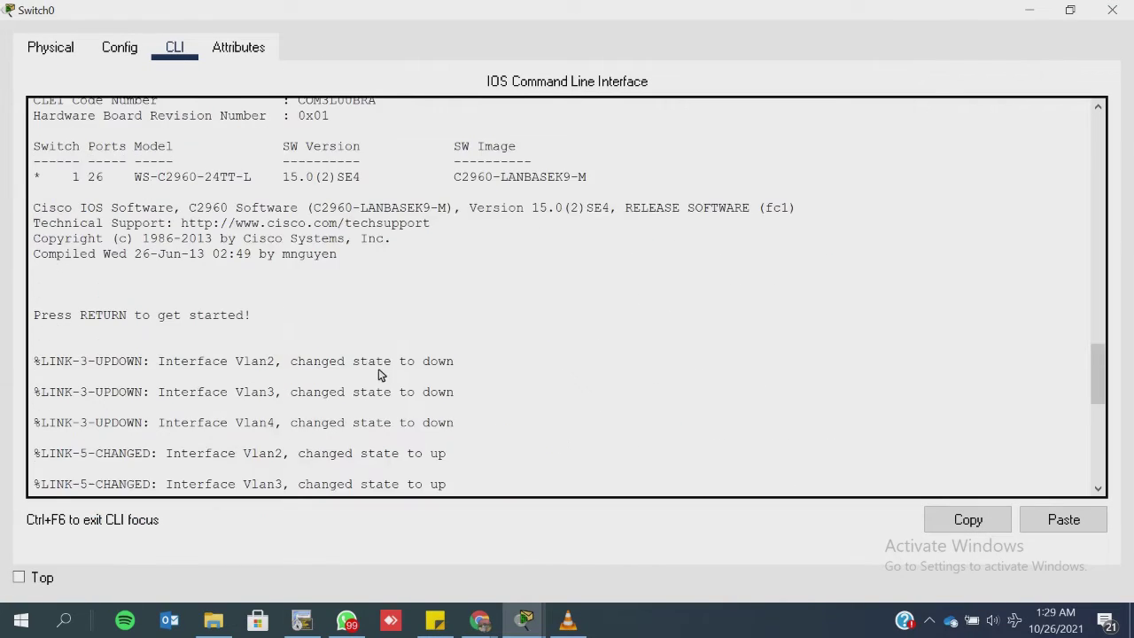
{"action": "scroll", "coordinate": [381, 375], "scroll_direction": "down", "scroll_amount": 6}
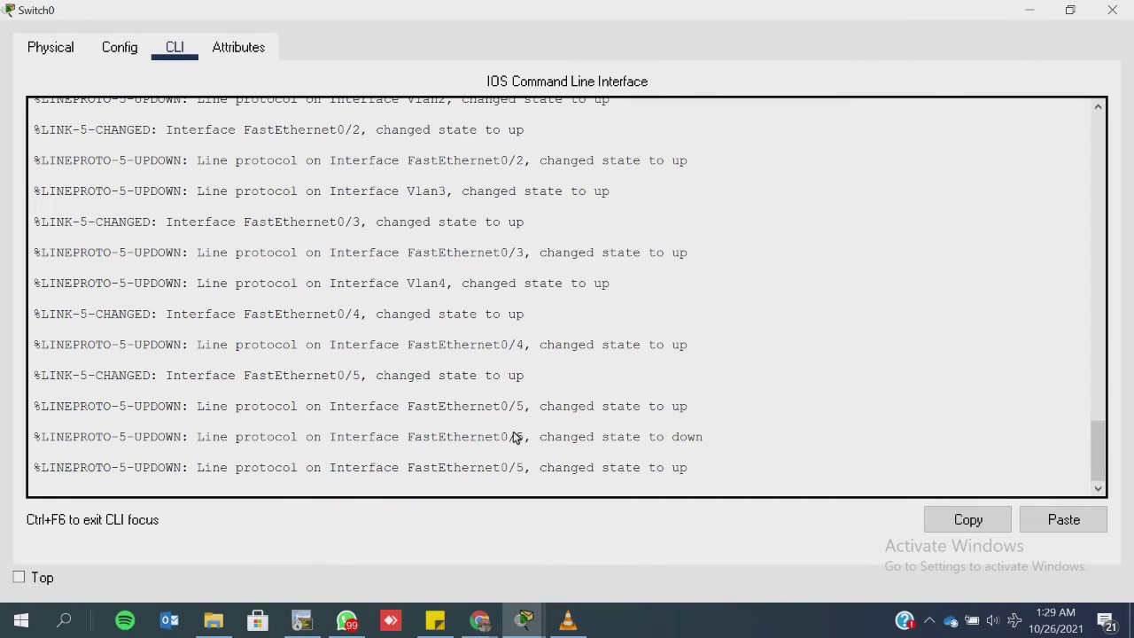
{"action": "scroll", "coordinate": [512, 439], "scroll_direction": "up", "scroll_amount": 1}
{"action": "scroll", "coordinate": [518, 442], "scroll_direction": "down", "scroll_amount": 1}
Step: Enter privileged mode on Switch0 with ena, list the full running configuration with show run, and return to its beginning
{"action": "key", "text": "Return"}
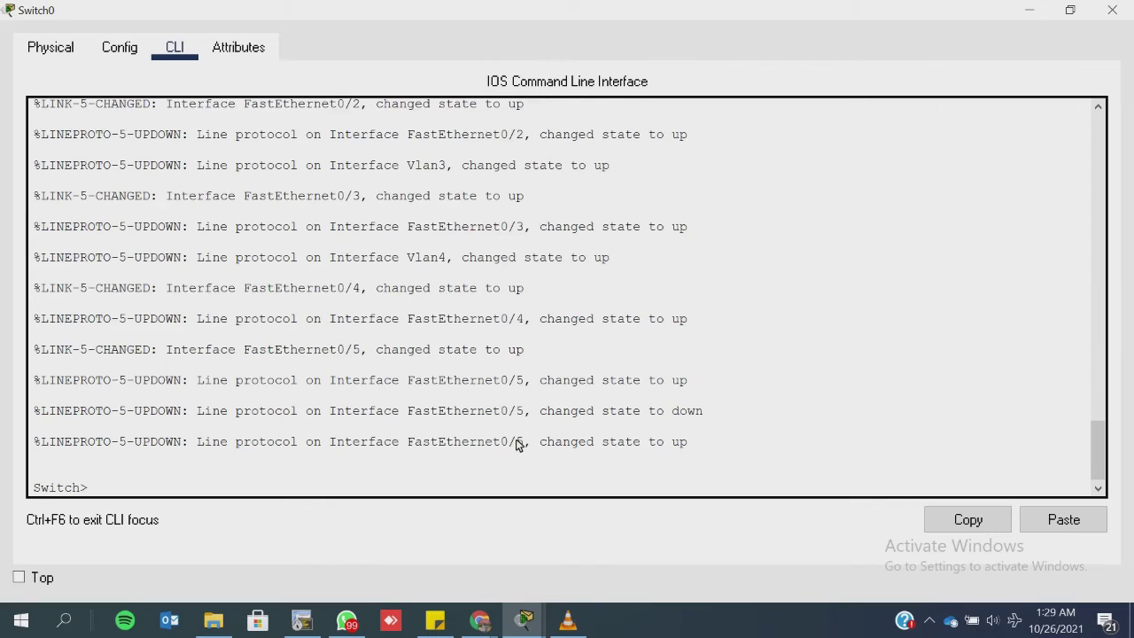
{"action": "type", "text": "ena"}
{"action": "key", "text": "Return"}
{"action": "type", "text": "sh"}
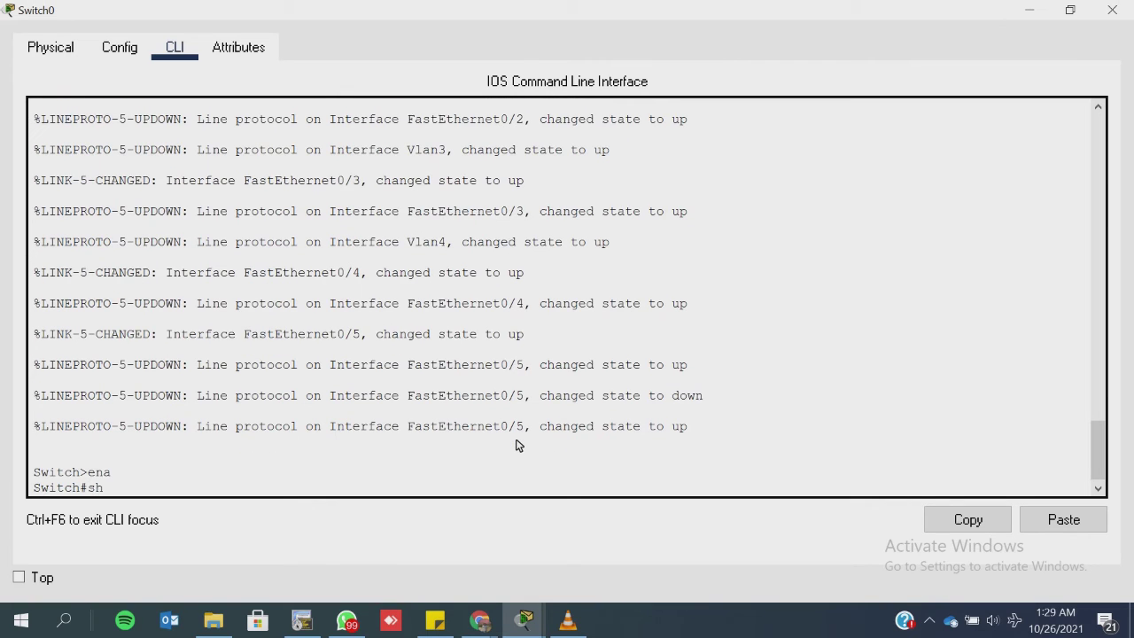
{"action": "type", "text": "o"}
{"action": "key", "text": "Tab"}
{"action": "key", "text": "Return"}
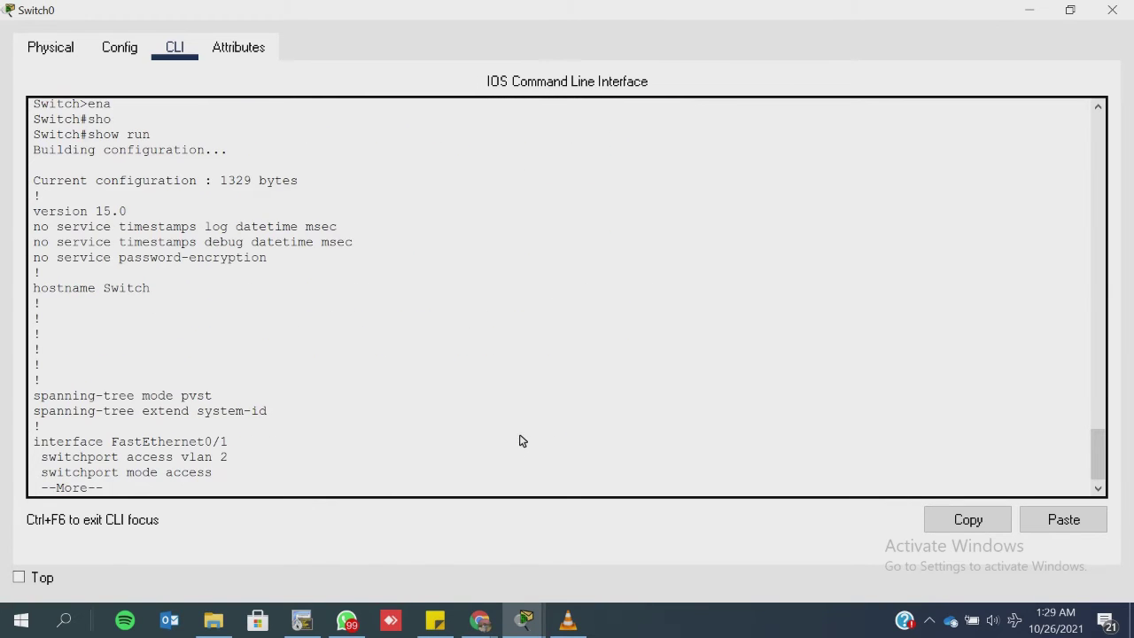
{"action": "key", "text": "space"}
{"action": "key", "text": "space"}
{"action": "key", "text": "space"}
{"action": "scroll", "coordinate": [237, 358], "scroll_direction": "up", "scroll_amount": 9}
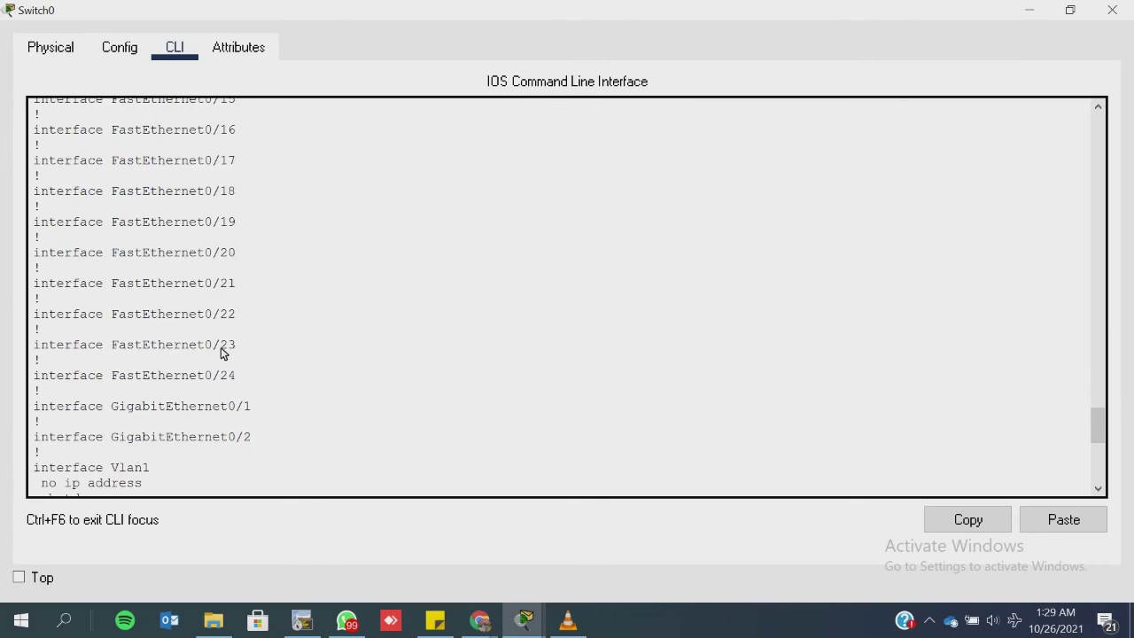
{"action": "scroll", "coordinate": [204, 355], "scroll_direction": "up", "scroll_amount": 20}
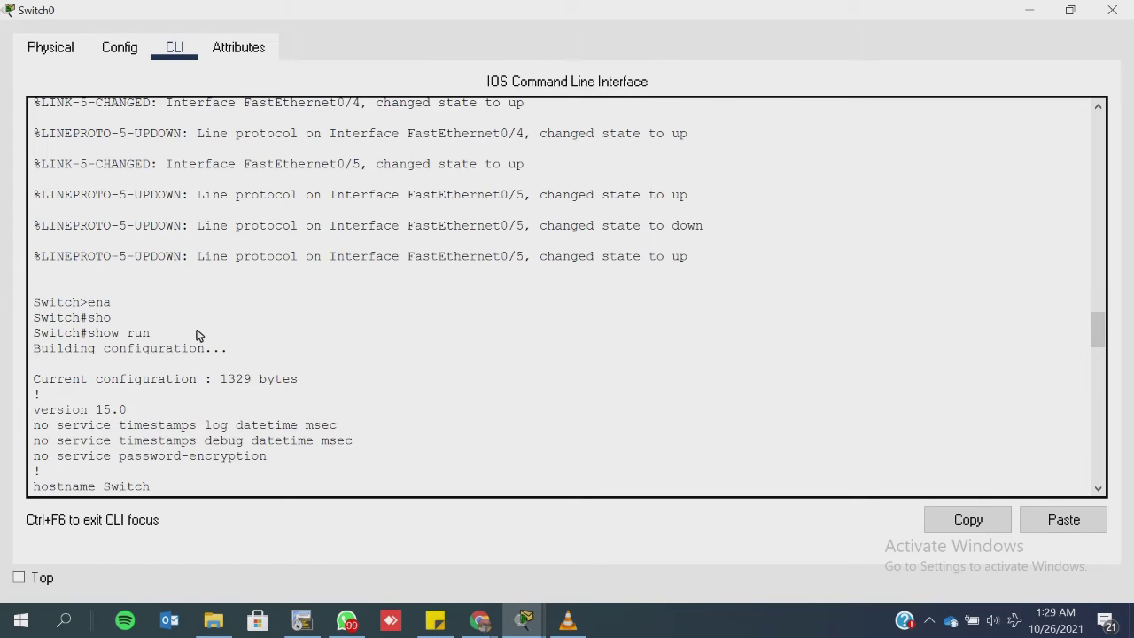
Step: Look through Switch0's running configuration, examining the Vlan interfaces and the access VLAN settings of FastEthernet0/1 to 0/3
{"action": "scroll", "coordinate": [199, 328], "scroll_direction": "down", "scroll_amount": 20}
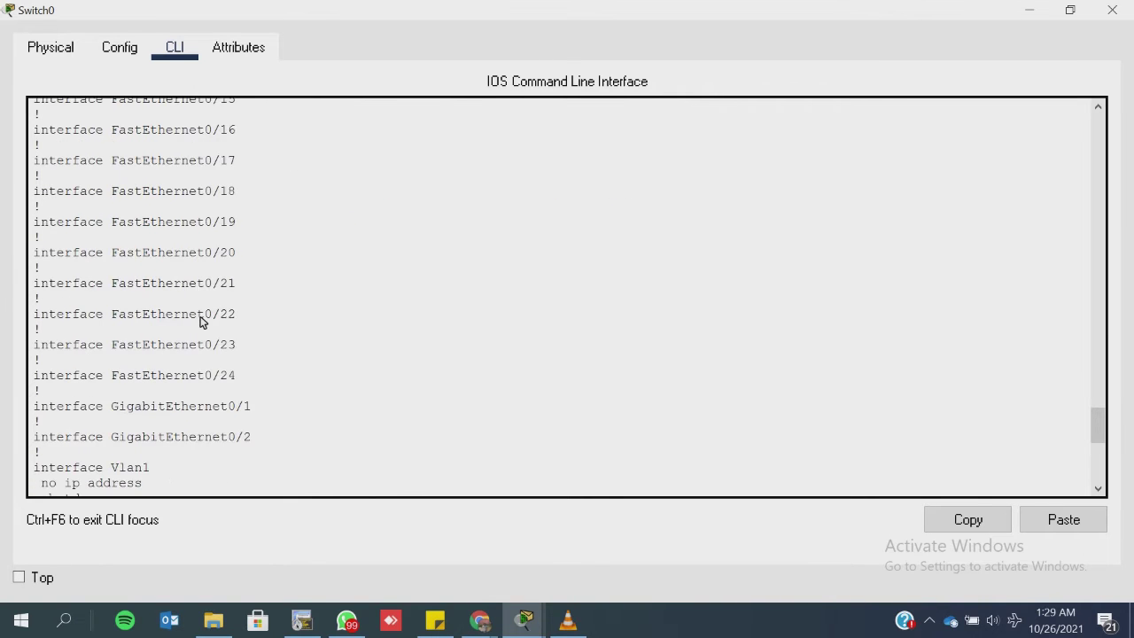
{"action": "scroll", "coordinate": [200, 321], "scroll_direction": "down", "scroll_amount": 10}
{"action": "scroll", "coordinate": [200, 322], "scroll_direction": "up", "scroll_amount": 5}
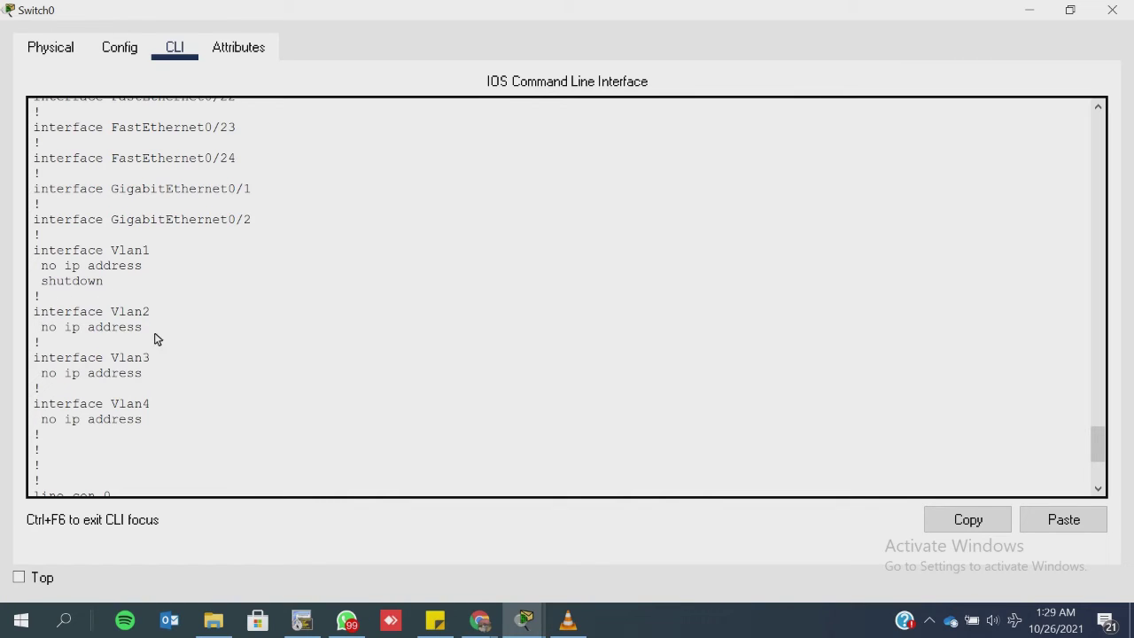
{"action": "scroll", "coordinate": [155, 378], "scroll_direction": "down", "scroll_amount": 5}
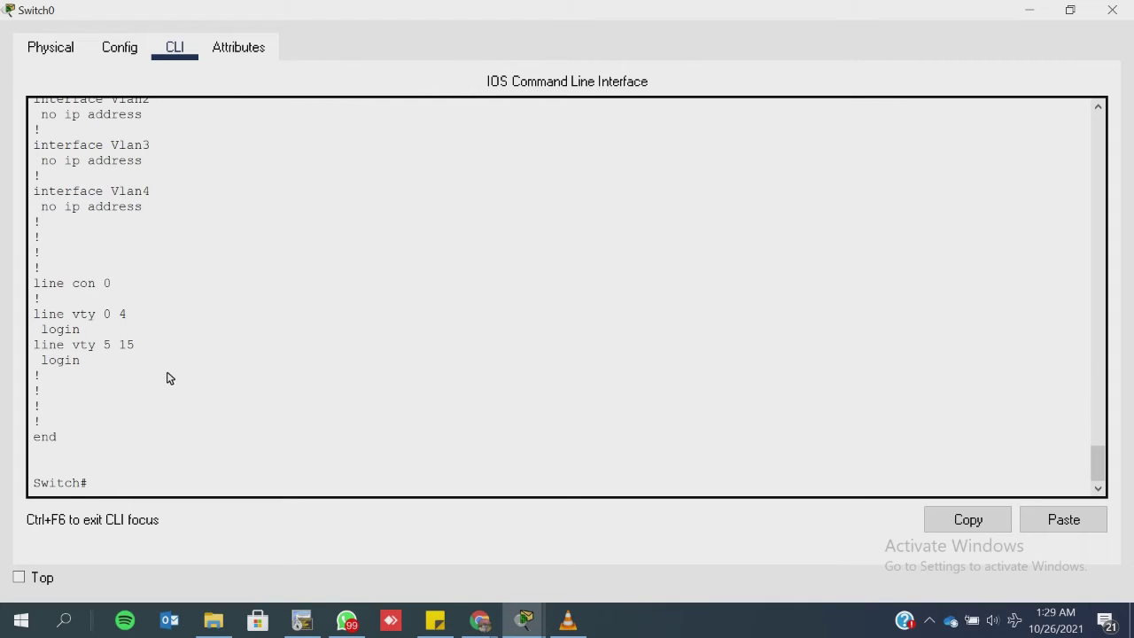
{"action": "scroll", "coordinate": [171, 370], "scroll_direction": "up", "scroll_amount": 20}
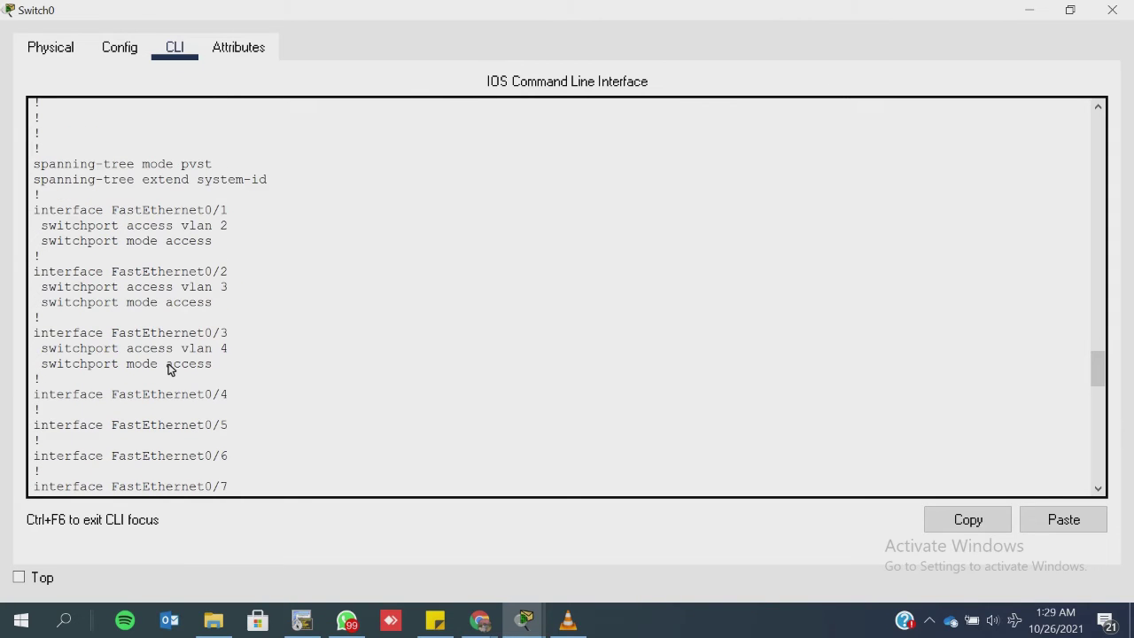
{"action": "scroll", "coordinate": [171, 370], "scroll_direction": "up", "scroll_amount": 3}
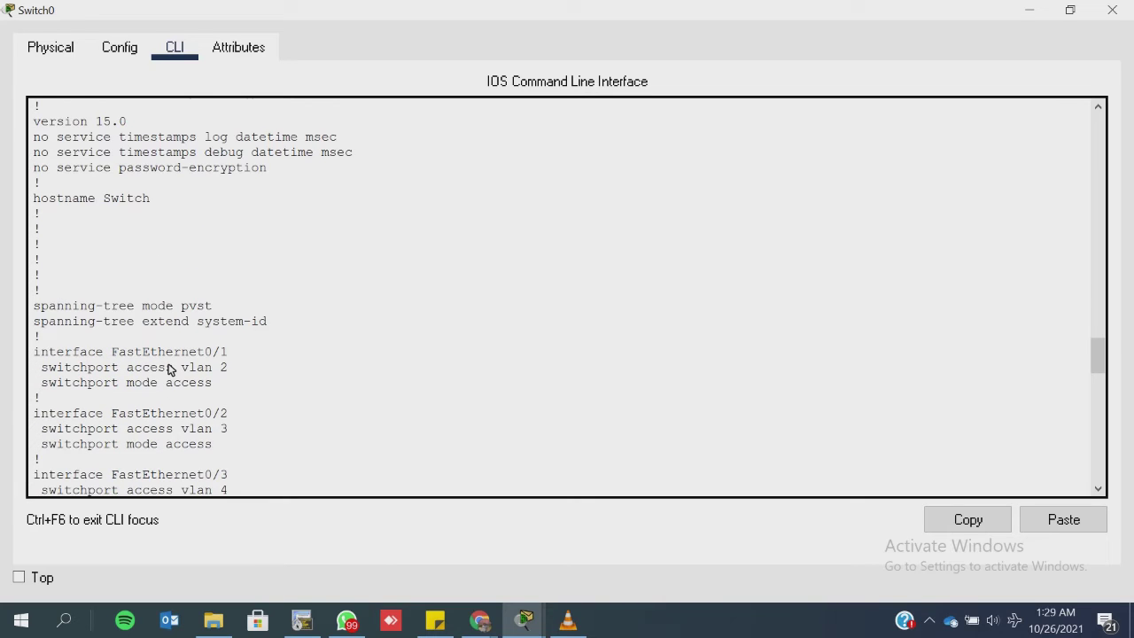
{"action": "scroll", "coordinate": [171, 370], "scroll_direction": "down", "scroll_amount": 2}
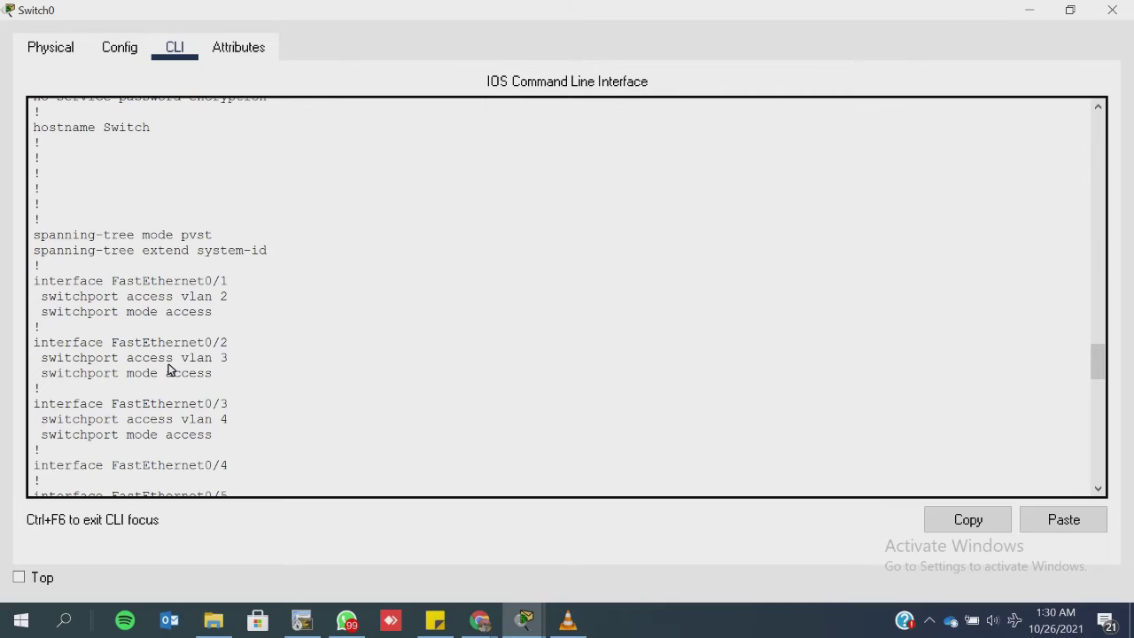
{"action": "scroll", "coordinate": [170, 368], "scroll_direction": "down", "scroll_amount": 3}
{"action": "scroll", "coordinate": [172, 363], "scroll_direction": "up", "scroll_amount": 4}
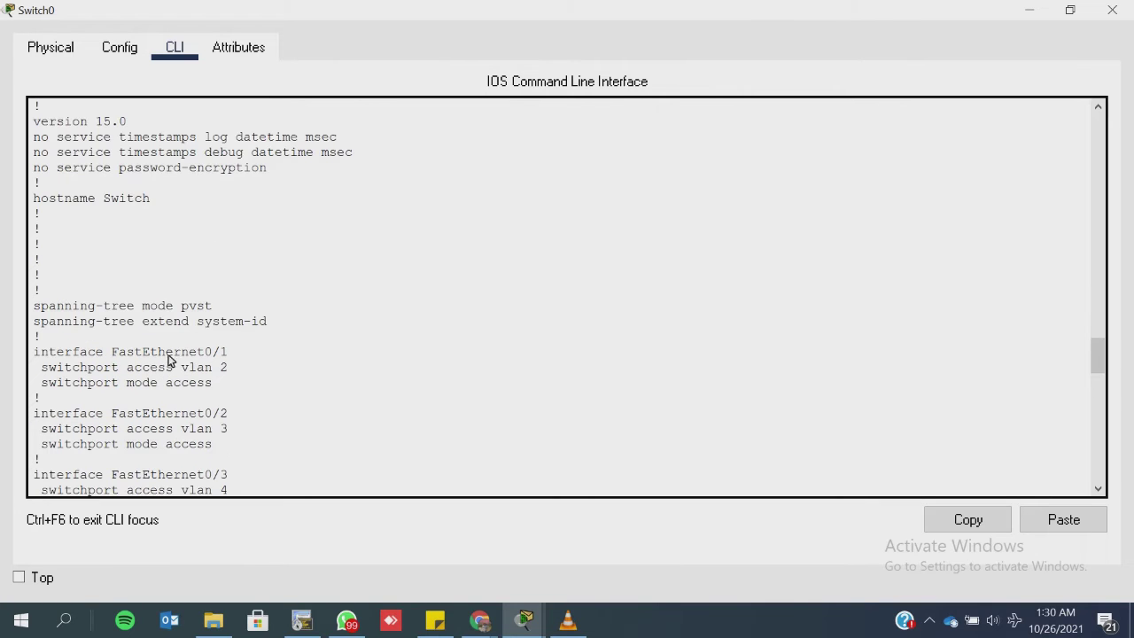
{"action": "scroll", "coordinate": [186, 352], "scroll_direction": "down", "scroll_amount": 2}
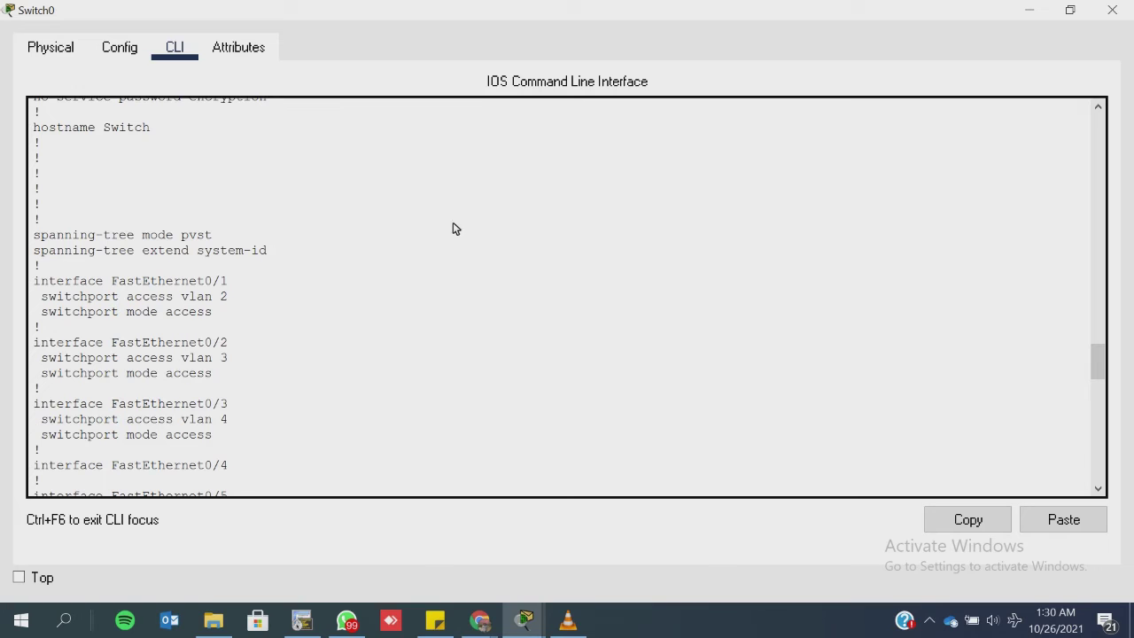
Step: Highlight the access port settings of FastEthernet0/1 and FastEthernet0/2 in Switch0's running configuration
{"action": "left_click_drag", "start_coordinate": [228, 313], "coordinate": [29, 292]}
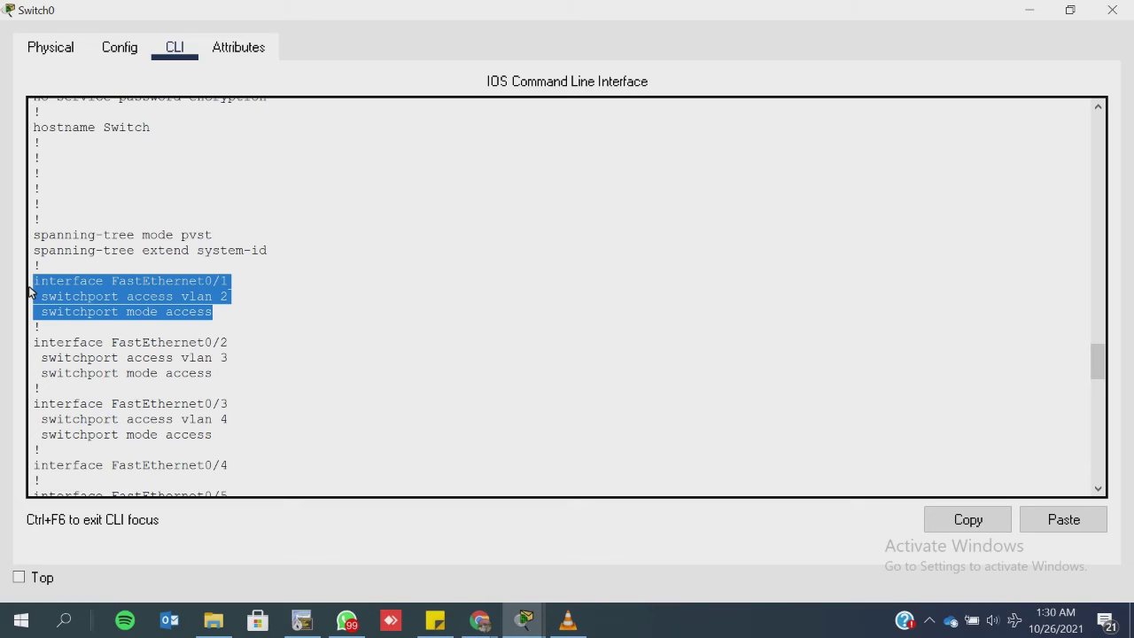
{"action": "left_click", "coordinate": [222, 372]}
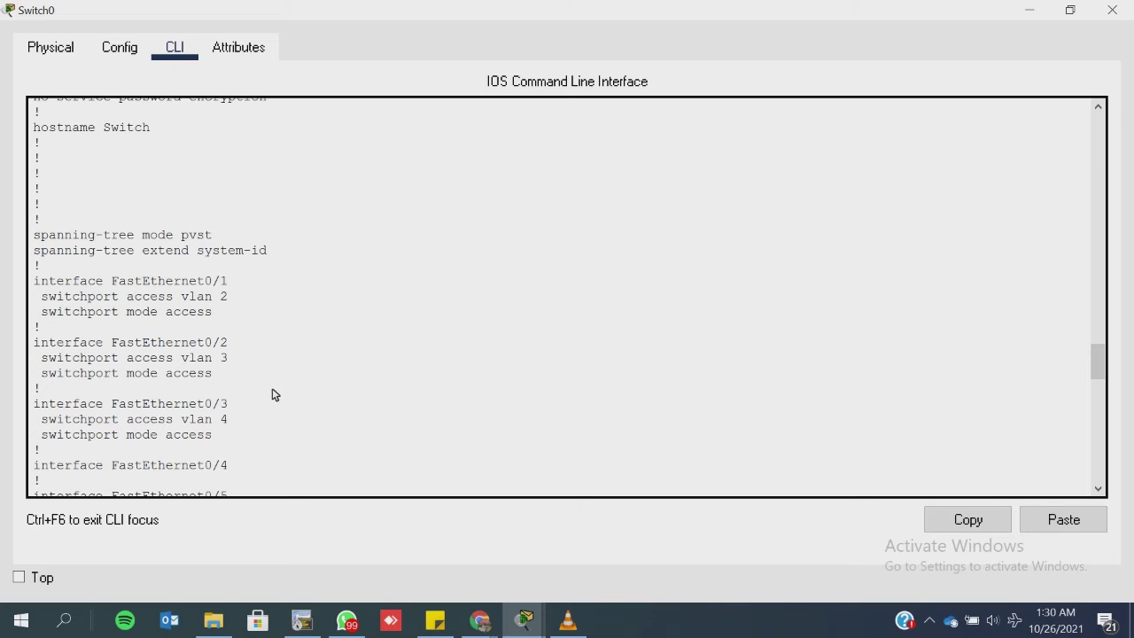
{"action": "scroll", "coordinate": [220, 403], "scroll_direction": "down", "scroll_amount": 3}
{"action": "scroll", "coordinate": [220, 404], "scroll_direction": "up", "scroll_amount": 5}
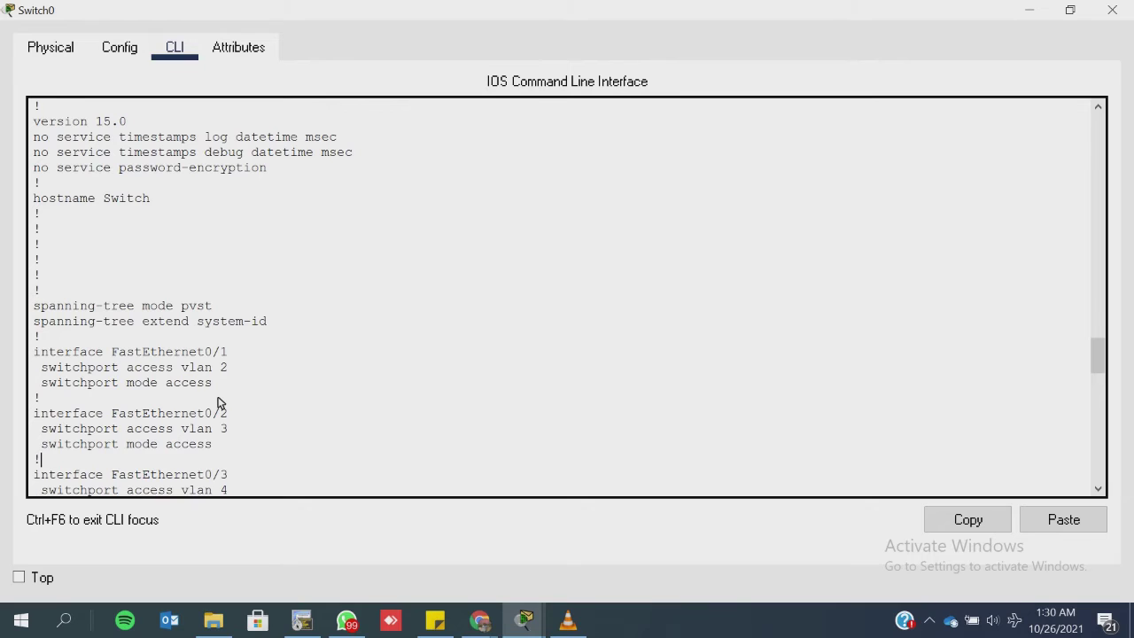
{"action": "scroll", "coordinate": [220, 404], "scroll_direction": "down", "scroll_amount": 2}
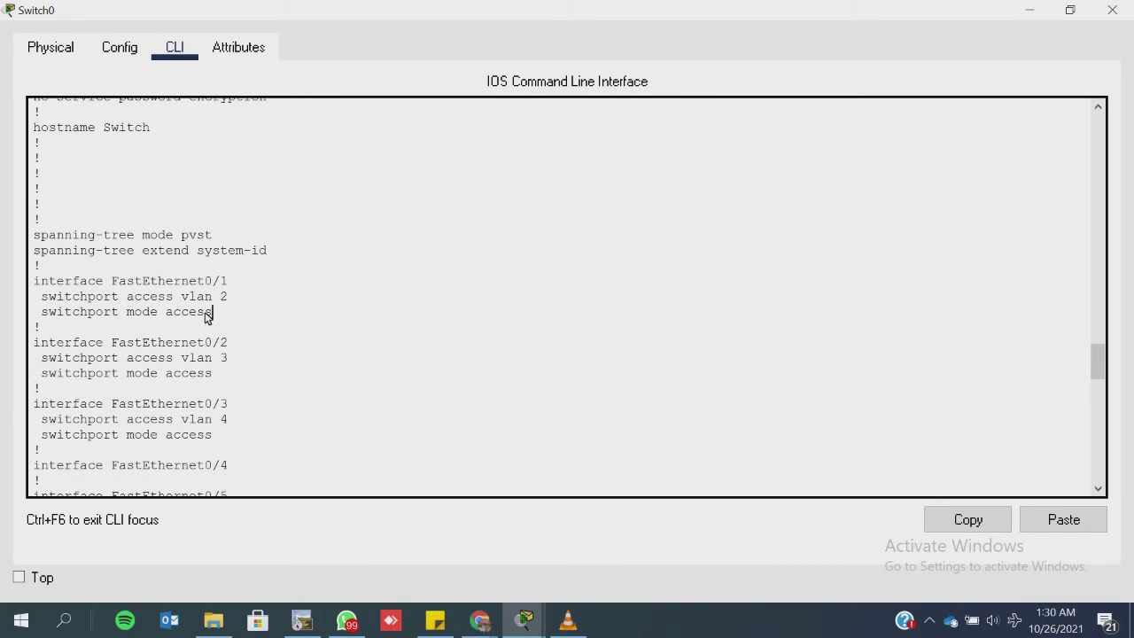
{"action": "left_click_drag", "start_coordinate": [206, 316], "coordinate": [48, 285]}
{"action": "left_click_drag", "start_coordinate": [209, 377], "coordinate": [79, 357]}
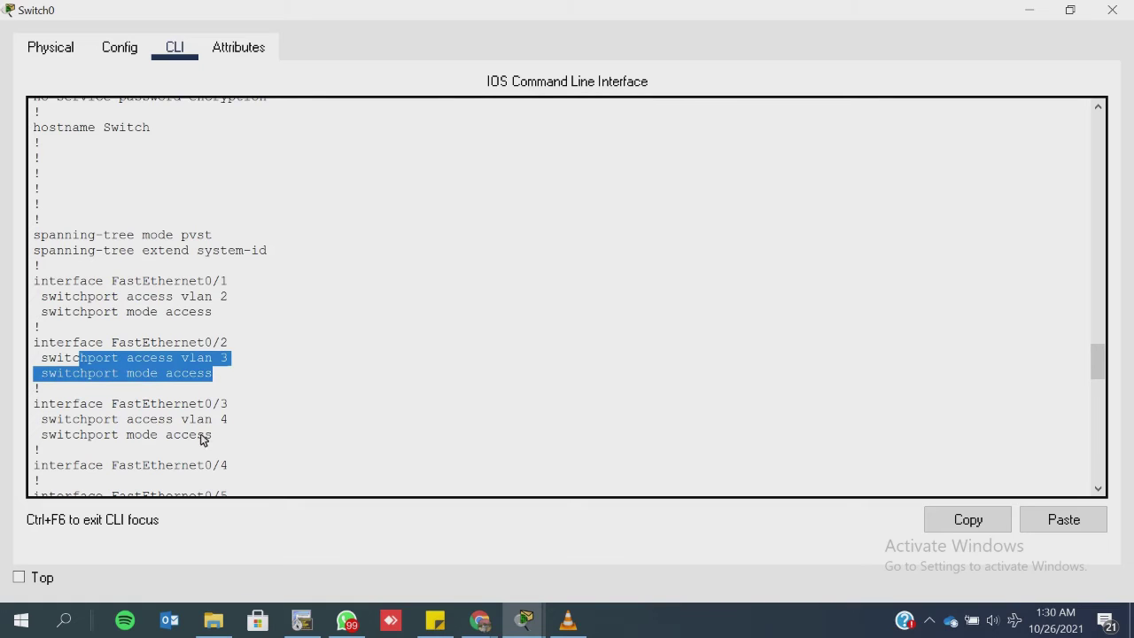
Step: Review the Vlan interfaces and the beginning of Switch0's running configuration, and close the switch's window
{"action": "scroll", "coordinate": [207, 425], "scroll_direction": "down", "scroll_amount": 20}
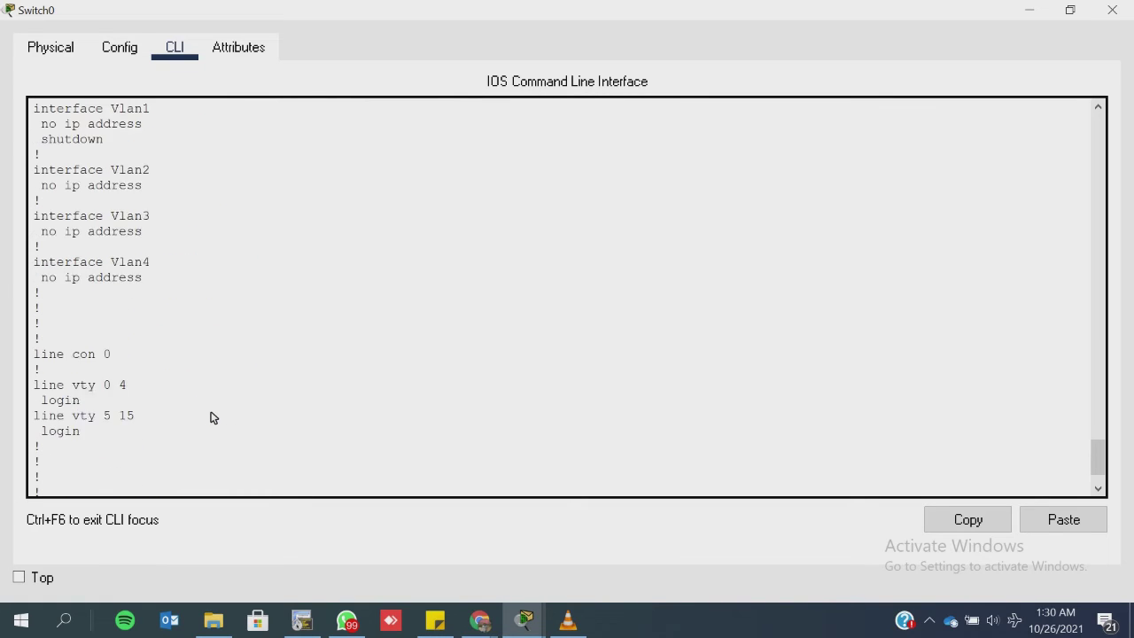
{"action": "scroll", "coordinate": [202, 403], "scroll_direction": "up", "scroll_amount": 6}
{"action": "scroll", "coordinate": [182, 387], "scroll_direction": "down", "scroll_amount": 8}
{"action": "scroll", "coordinate": [173, 387], "scroll_direction": "up", "scroll_amount": 20}
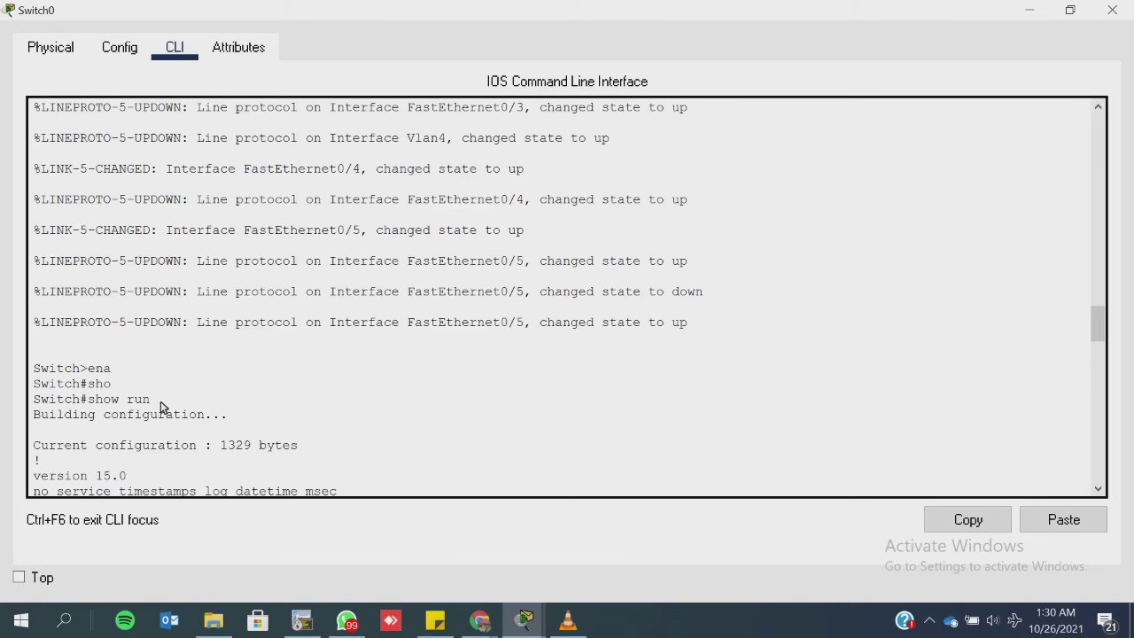
{"action": "scroll", "coordinate": [160, 407], "scroll_direction": "down", "scroll_amount": 20}
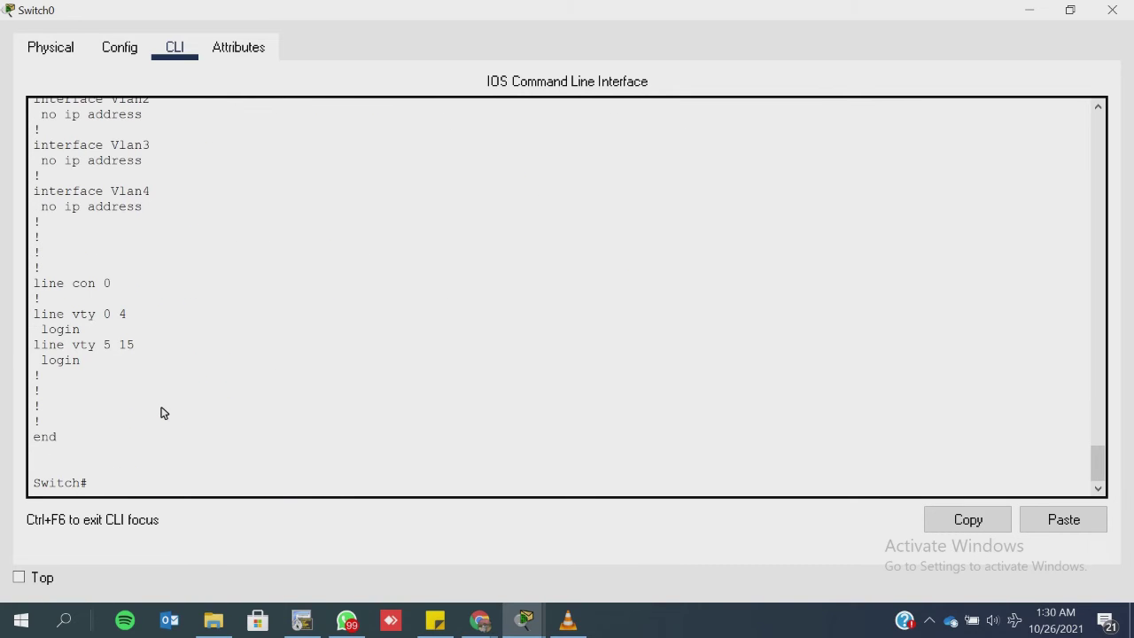
{"action": "scroll", "coordinate": [155, 403], "scroll_direction": "up", "scroll_amount": 8}
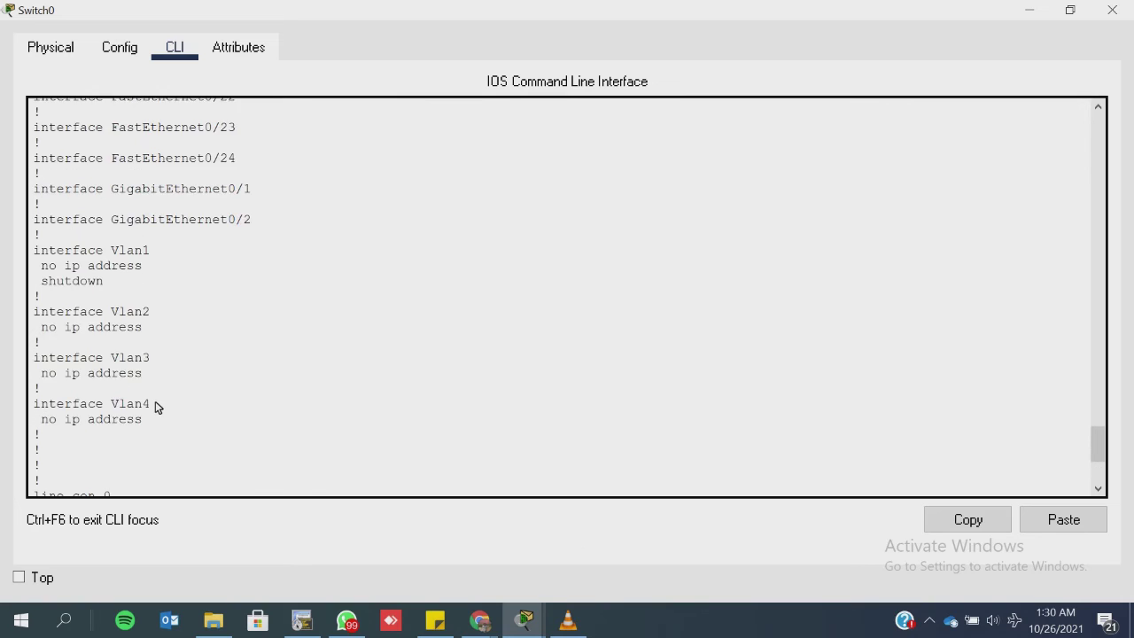
{"action": "scroll", "coordinate": [158, 407], "scroll_direction": "up", "scroll_amount": 12}
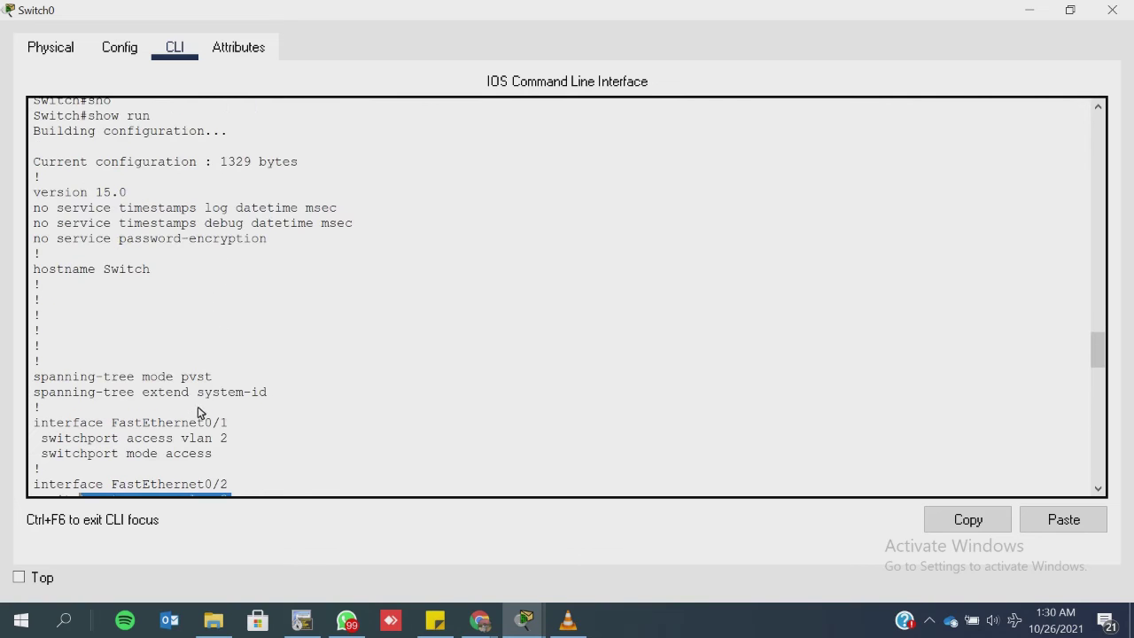
{"action": "scroll", "coordinate": [204, 412], "scroll_direction": "up", "scroll_amount": 2}
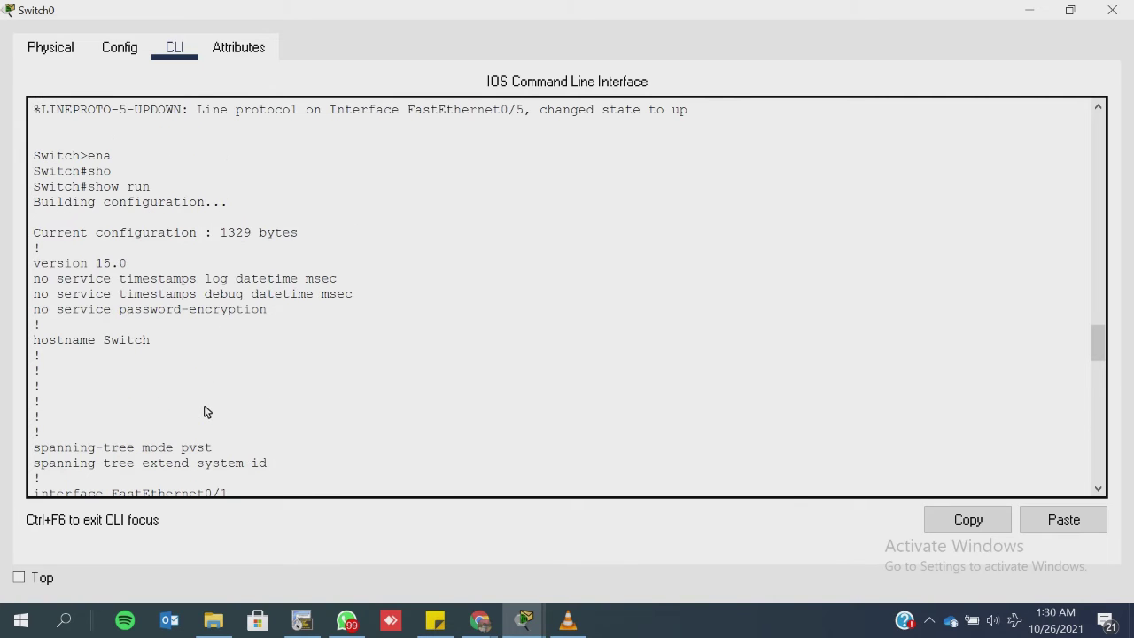
{"action": "left_click", "coordinate": [1109, 10]}
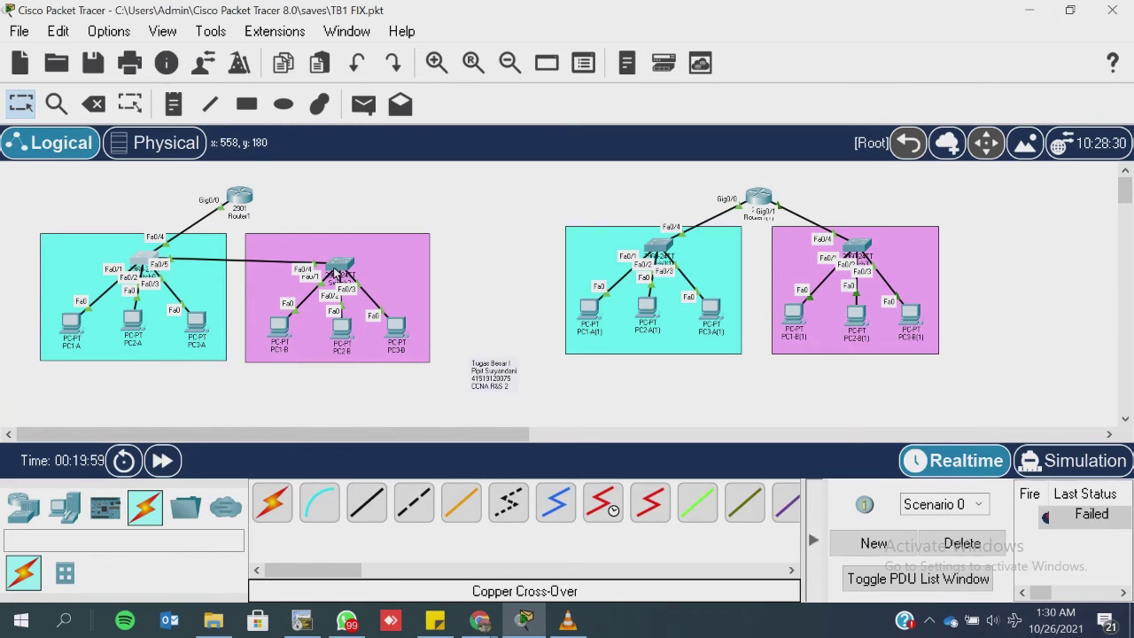
Step: Open Switch2's command line in a maximized window and look at its interface messages
{"action": "left_click", "coordinate": [338, 268]}
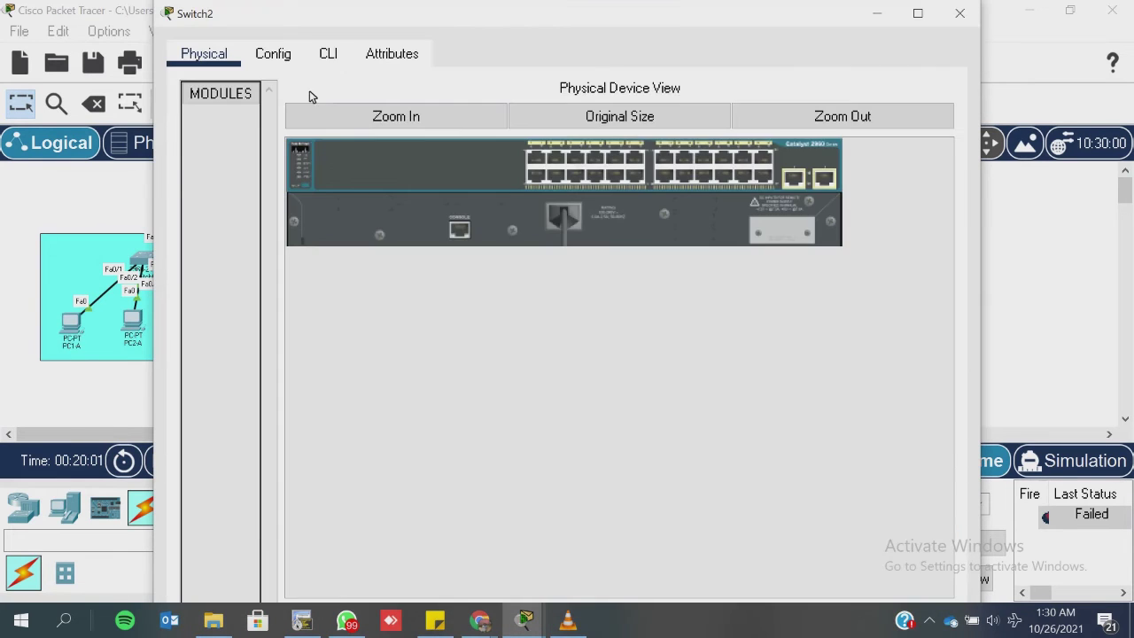
{"action": "left_click", "coordinate": [328, 54]}
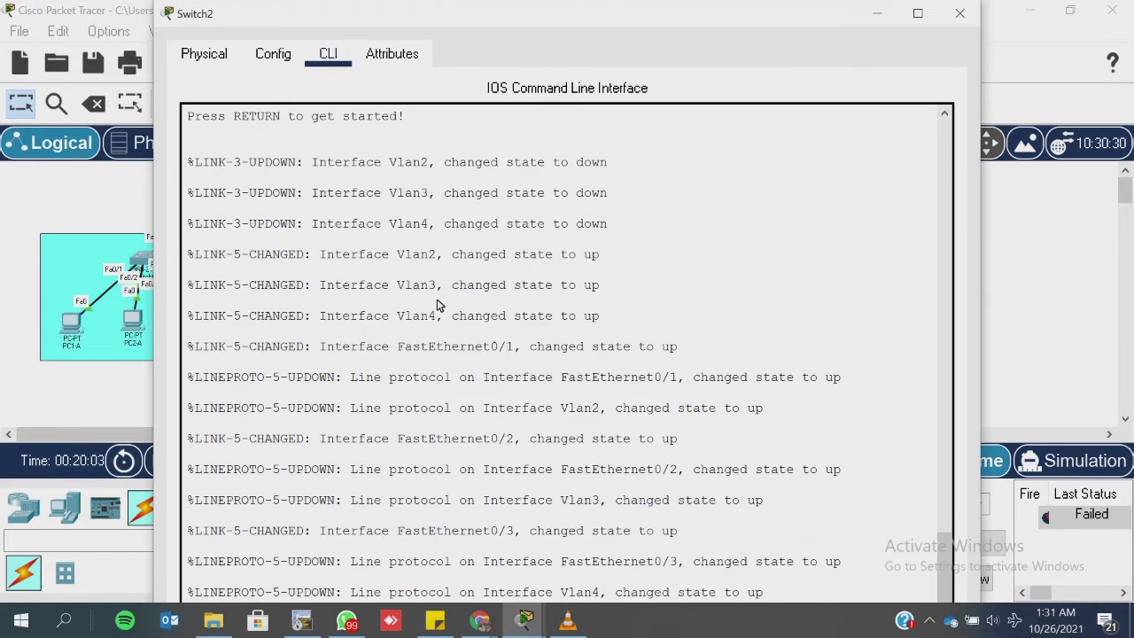
{"action": "scroll", "coordinate": [437, 305], "scroll_direction": "down", "scroll_amount": 1}
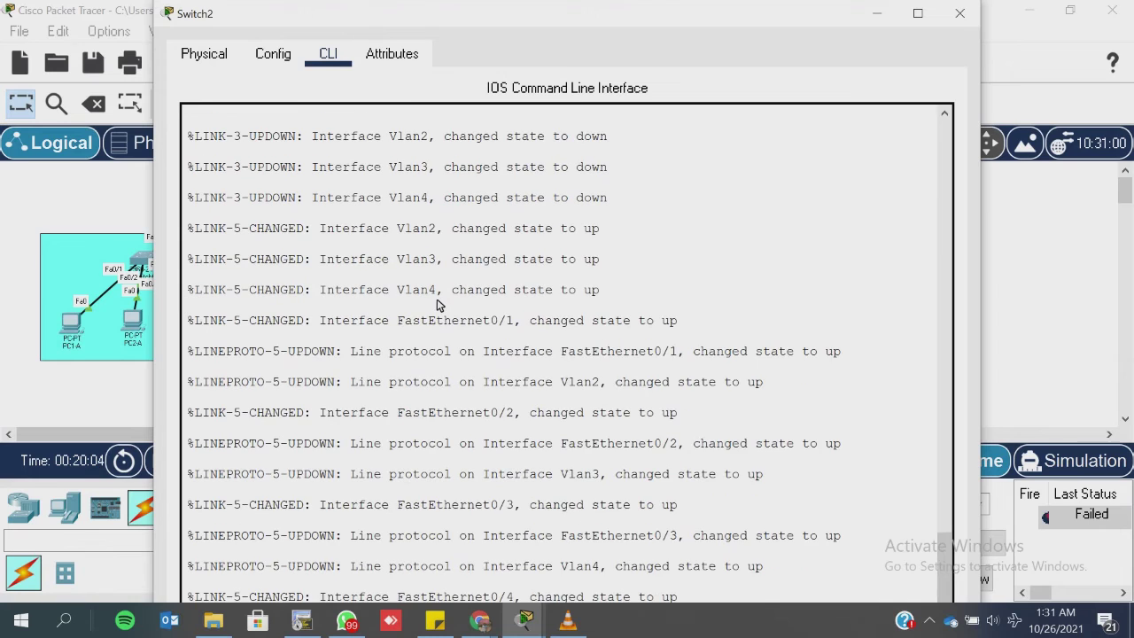
{"action": "left_click", "coordinate": [917, 13]}
Step: Enter privileged mode on Switch2 with ena and list the full running configuration with sh run
{"action": "type", "text": "e"}
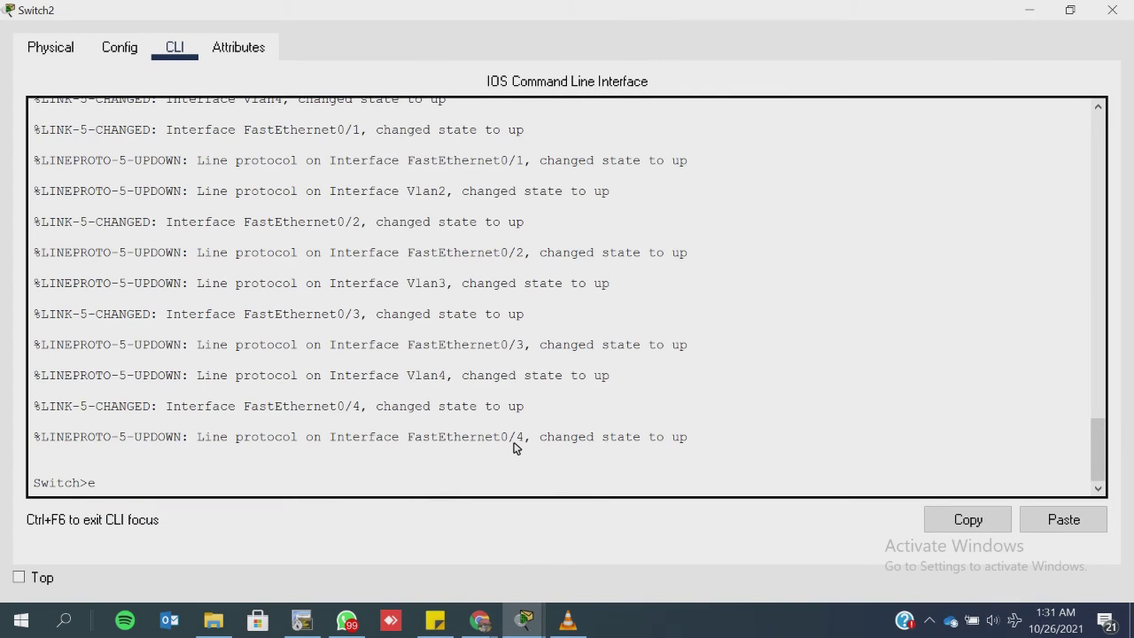
{"action": "type", "text": "na"}
{"action": "key", "text": "Return"}
{"action": "type", "text": "sh rn"}
{"action": "key", "text": "BackSpace"}
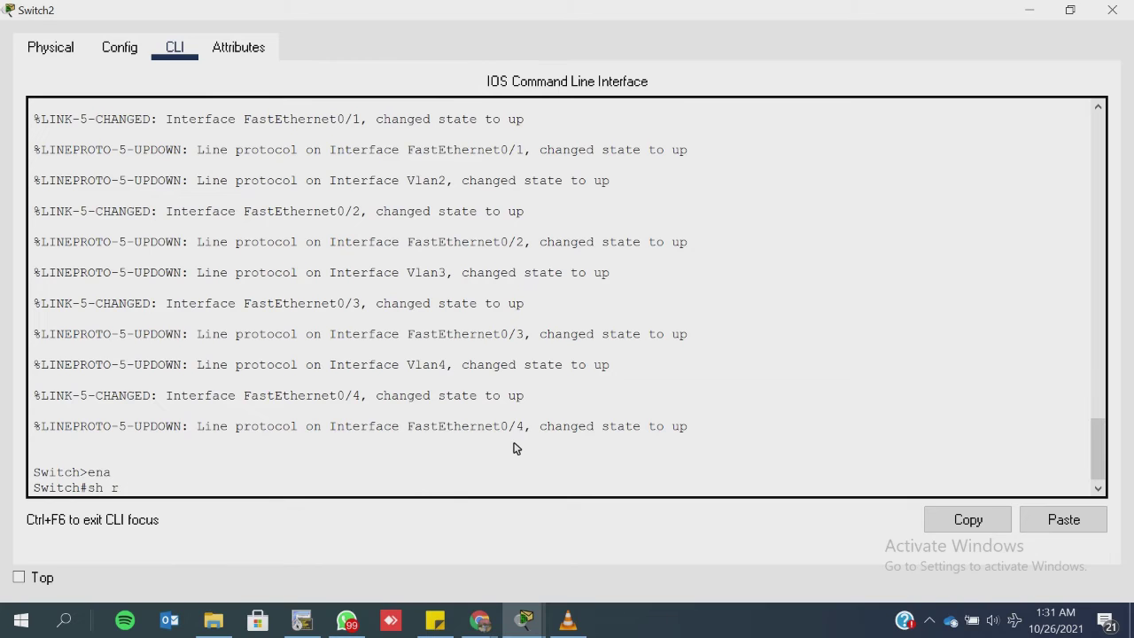
{"action": "type", "text": "un"}
{"action": "key", "text": "Return"}
{"action": "key", "text": "space"}
{"action": "key", "text": "space"}
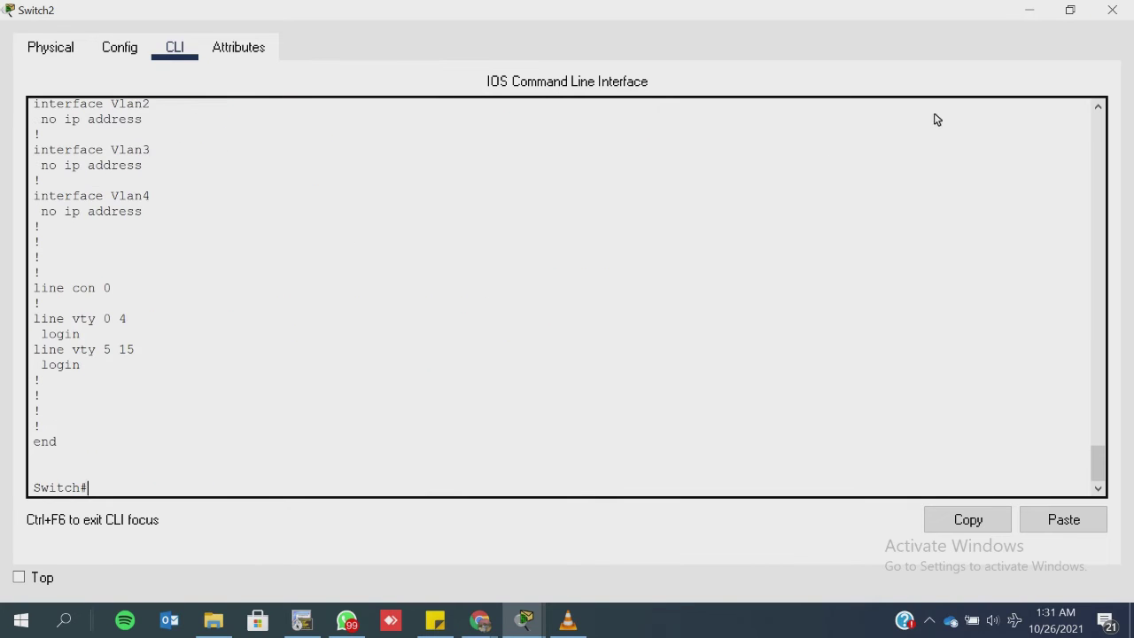
Step: Compare the link between Switch0 and Switch2 in the topology with the port settings in Switch2's running configuration
{"action": "left_click", "coordinate": [1029, 9]}
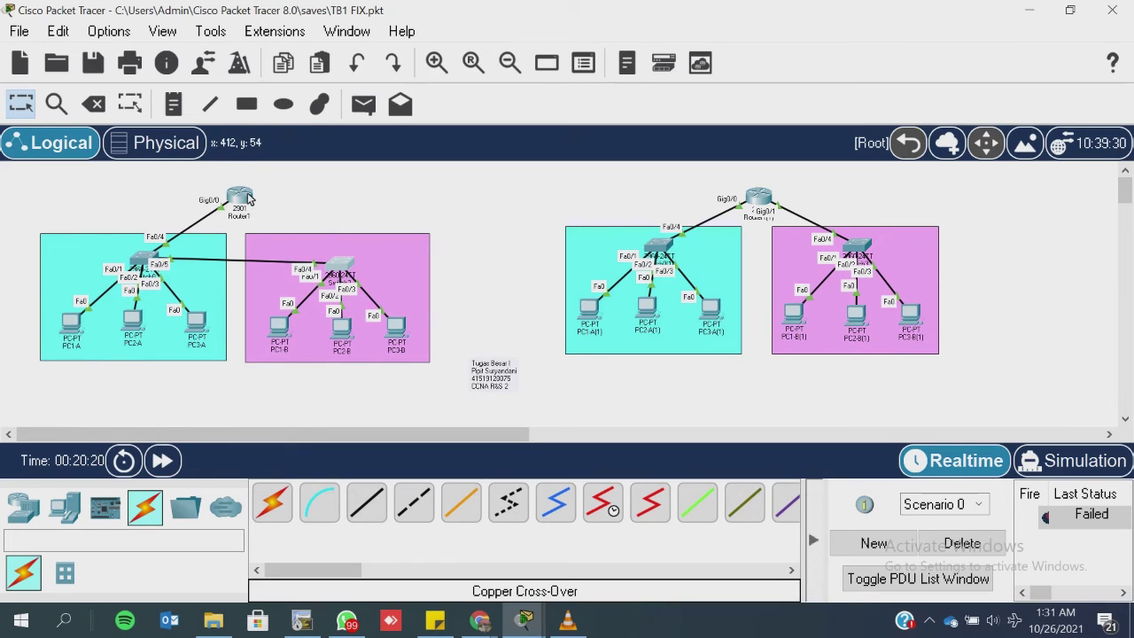
{"action": "left_click", "coordinate": [159, 264]}
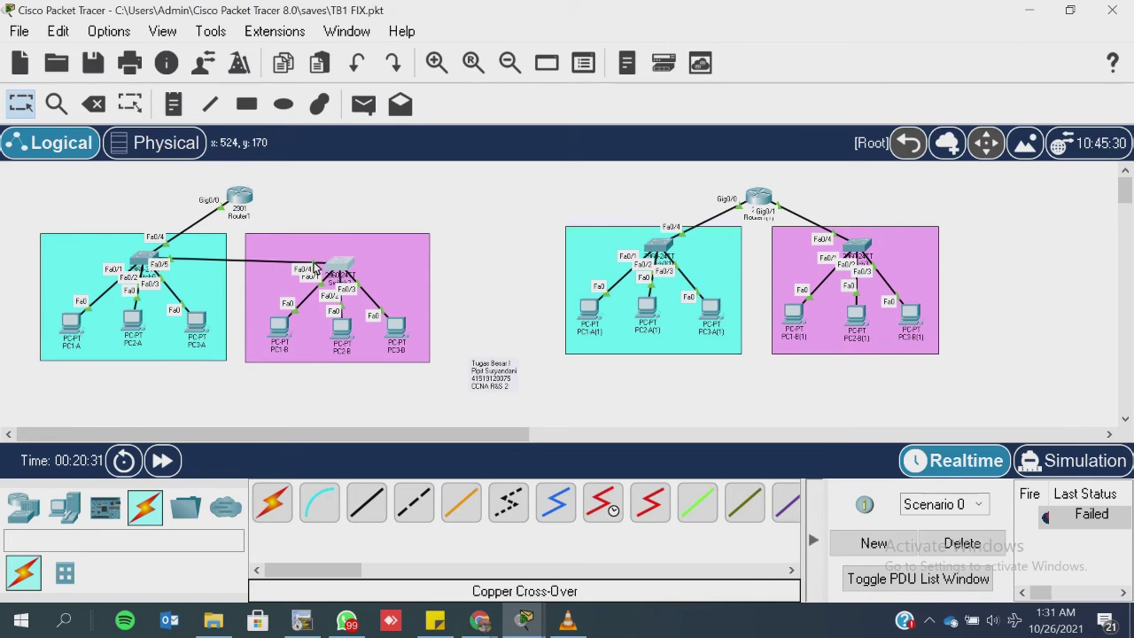
{"action": "mouse_move", "coordinate": [536, 621]}
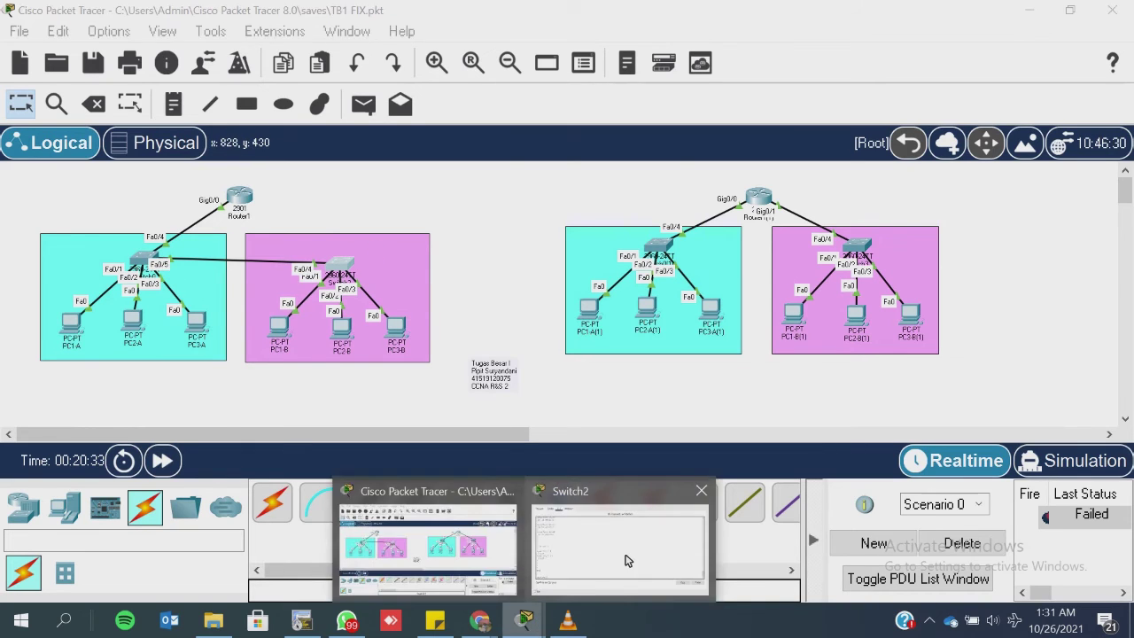
{"action": "left_click", "coordinate": [621, 542]}
{"action": "scroll", "coordinate": [544, 443], "scroll_direction": "up", "scroll_amount": 20}
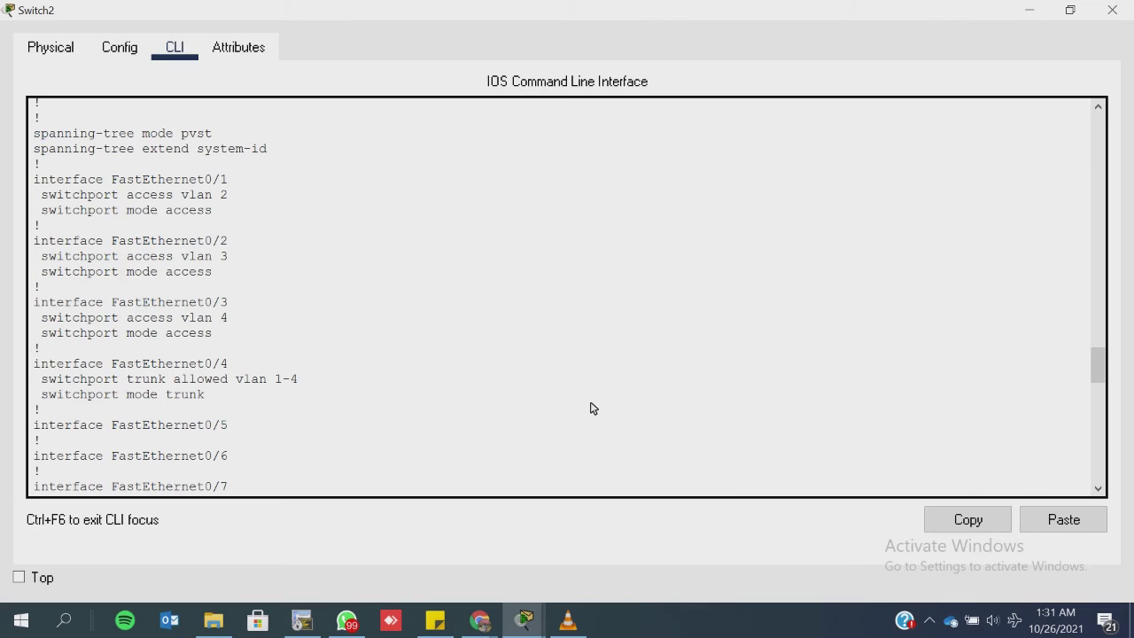
{"action": "left_click", "coordinate": [1030, 10]}
Step: Highlight FastEthernet0/1 and 0/2's access settings in Switch2's configuration, check its Vlan interfaces, and close the window
{"action": "left_click_drag", "start_coordinate": [228, 212], "coordinate": [39, 182]}
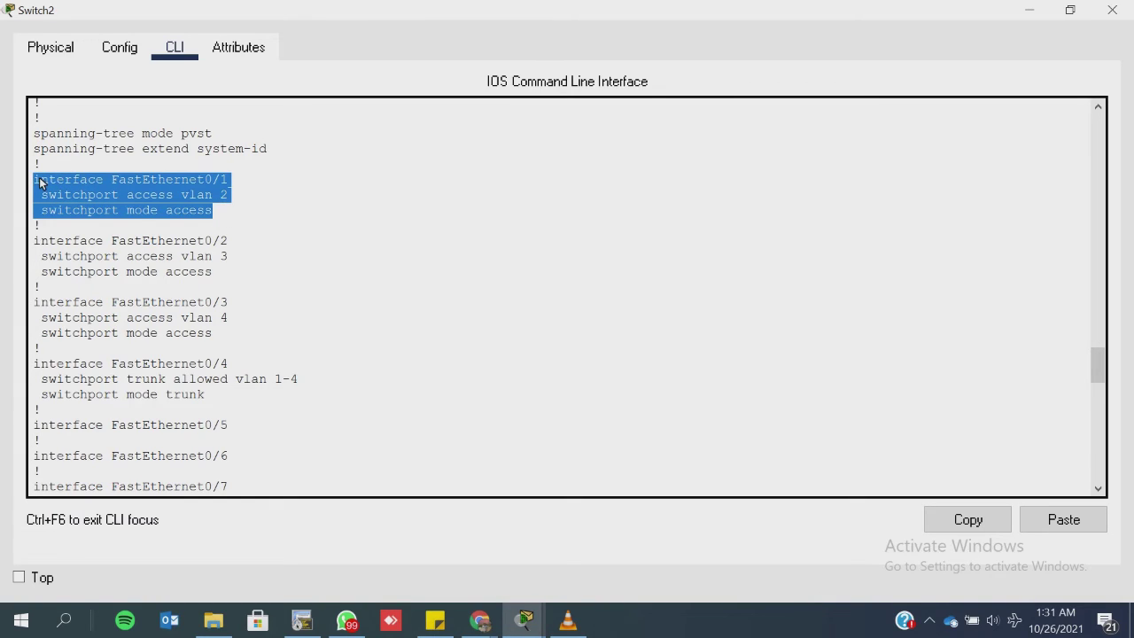
{"action": "left_click_drag", "start_coordinate": [221, 274], "coordinate": [39, 257]}
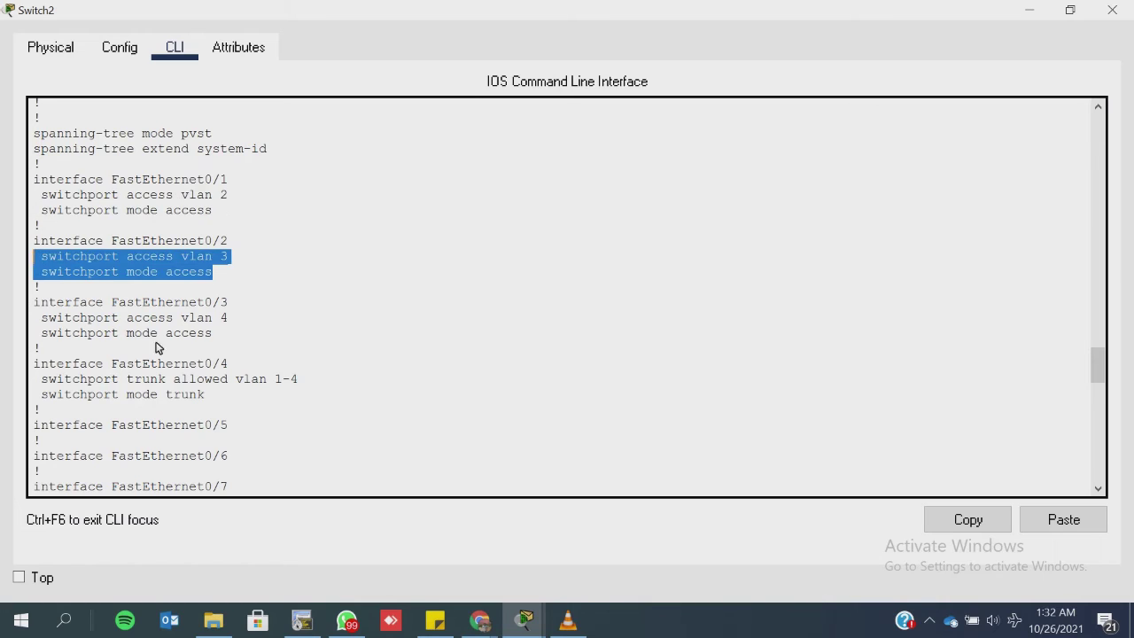
{"action": "left_click", "coordinate": [197, 328]}
{"action": "scroll", "coordinate": [196, 328], "scroll_direction": "down", "scroll_amount": 20}
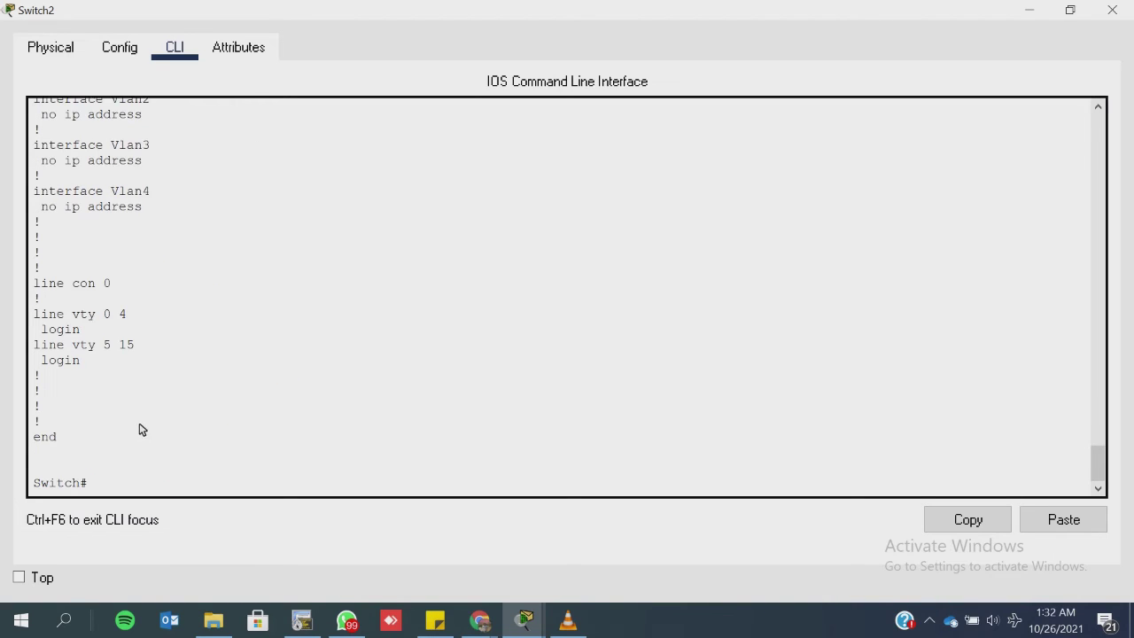
{"action": "scroll", "coordinate": [142, 428], "scroll_direction": "up", "scroll_amount": 7}
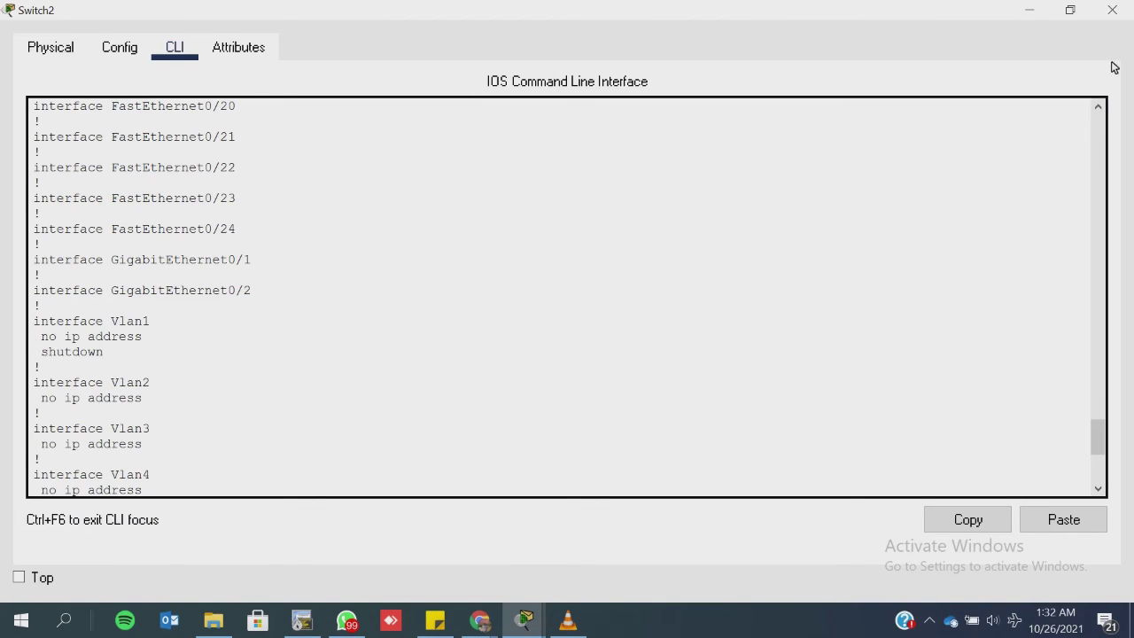
{"action": "left_click", "coordinate": [1113, 10]}
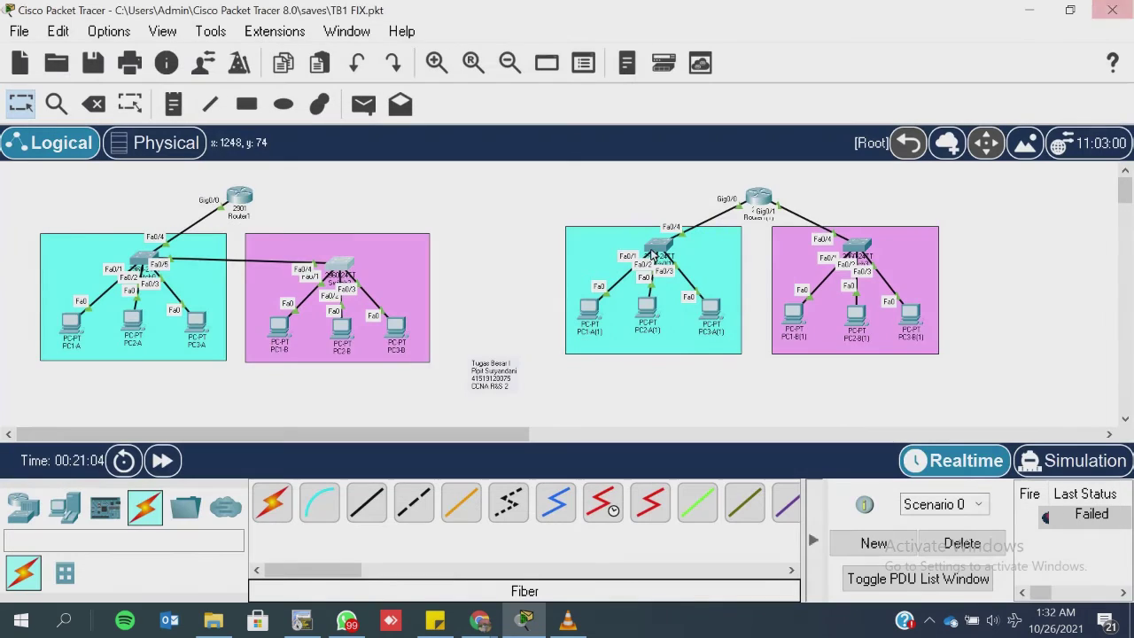
Step: Open Router1's command line in a maximized window and bring up its prompt
{"action": "left_click", "coordinate": [248, 194]}
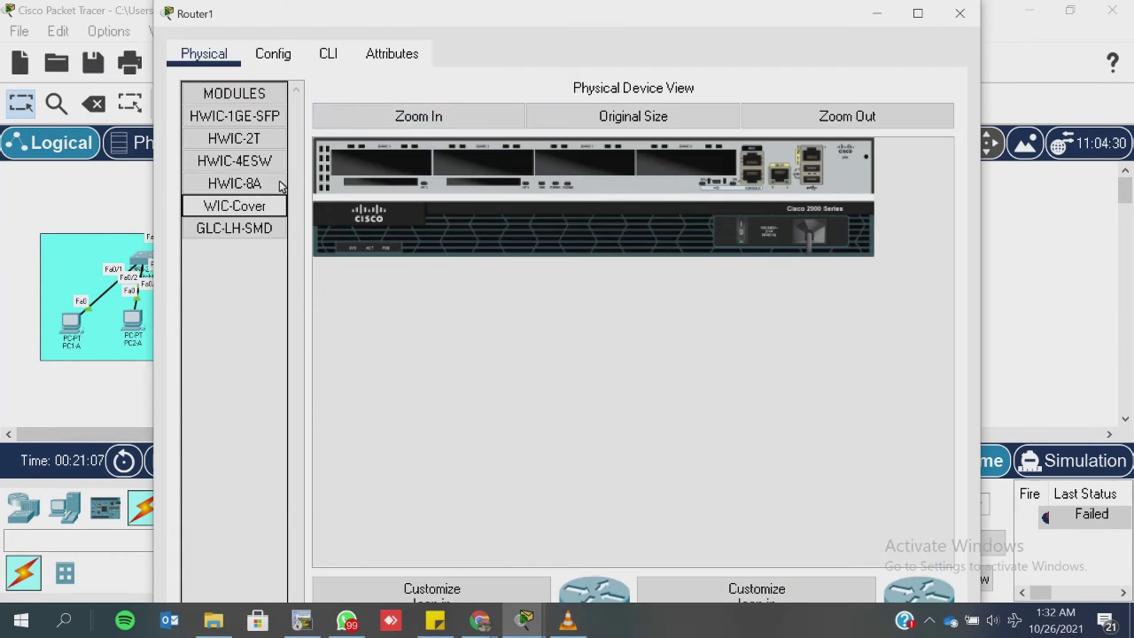
{"action": "left_click", "coordinate": [328, 52]}
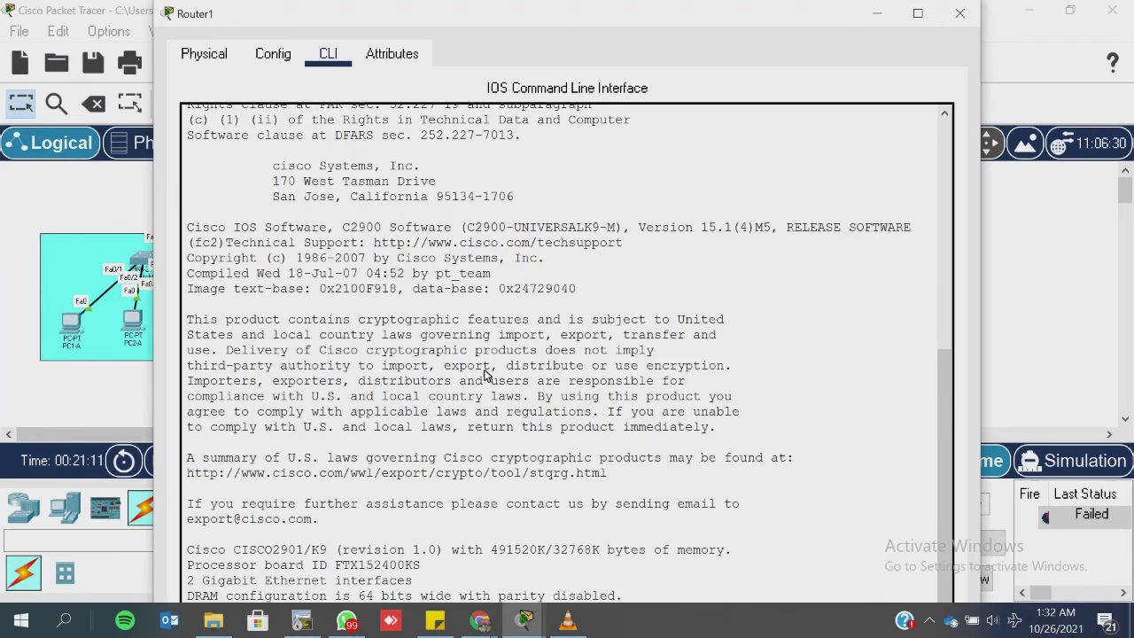
{"action": "left_click", "coordinate": [918, 13]}
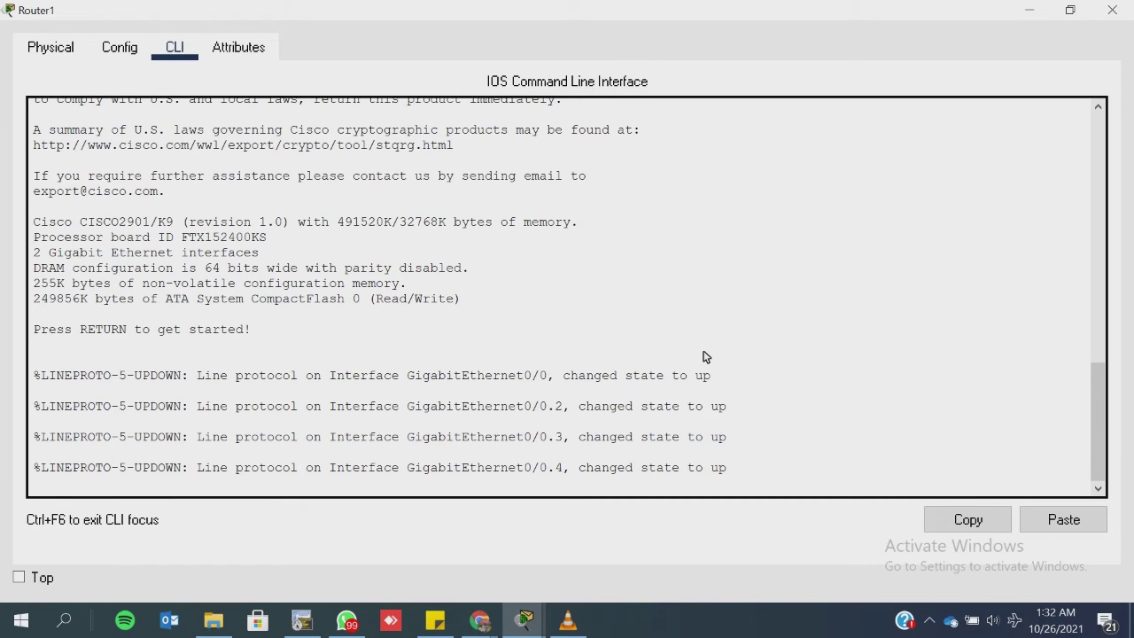
{"action": "key", "text": "Return"}
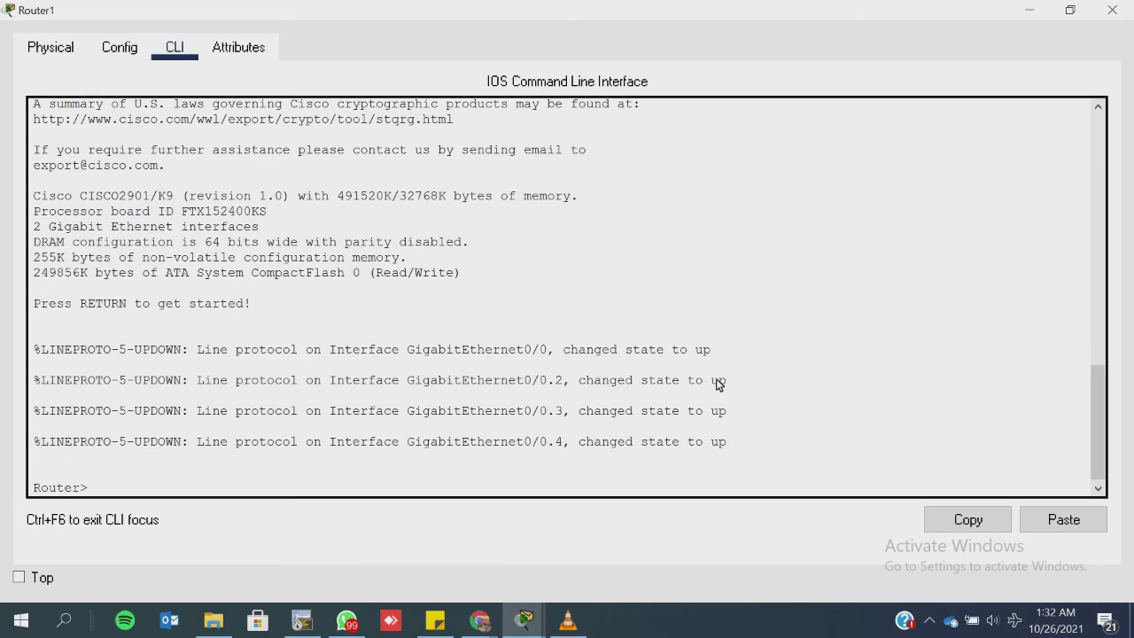
Step: Enter privileged mode on Router1 with ena and list the full running configuration with sh run
{"action": "type", "text": "ena"}
{"action": "key", "text": "Return"}
{"action": "type", "text": "sh run"}
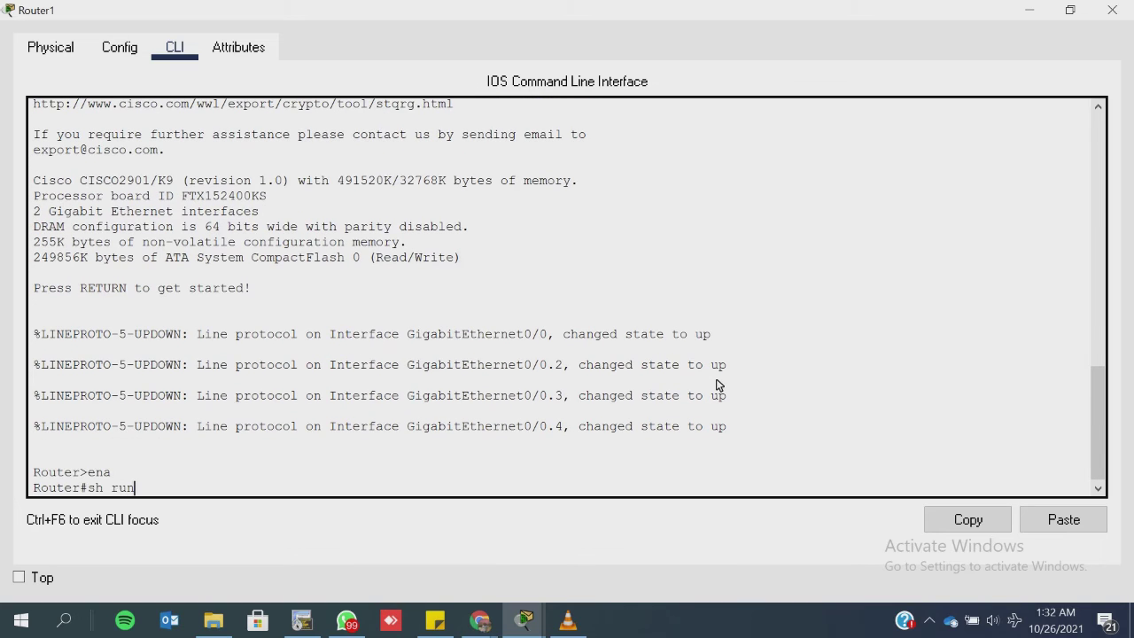
{"action": "key", "text": "Return"}
{"action": "key", "text": "space"}
{"action": "key", "text": "space"}
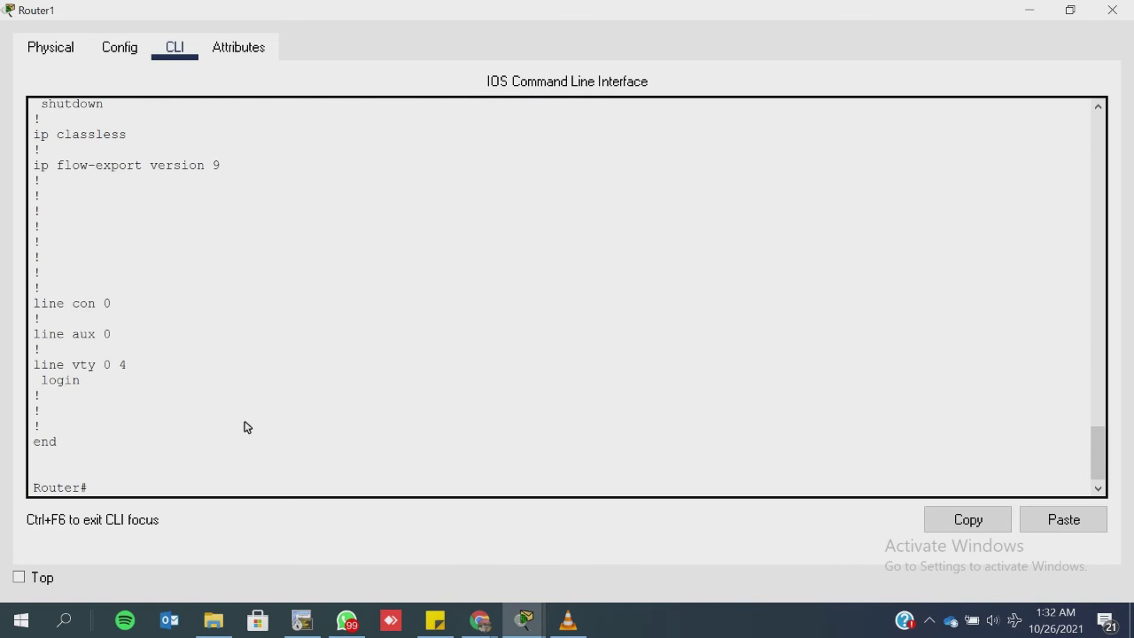
Step: Examine the GigabitEthernet0/0 subinterfaces in Router1's running configuration and highlight the encapsulation line of GigabitEthernet0/0.2
{"action": "scroll", "coordinate": [235, 407], "scroll_direction": "up", "scroll_amount": 5}
{"action": "scroll", "coordinate": [230, 393], "scroll_direction": "up", "scroll_amount": 5}
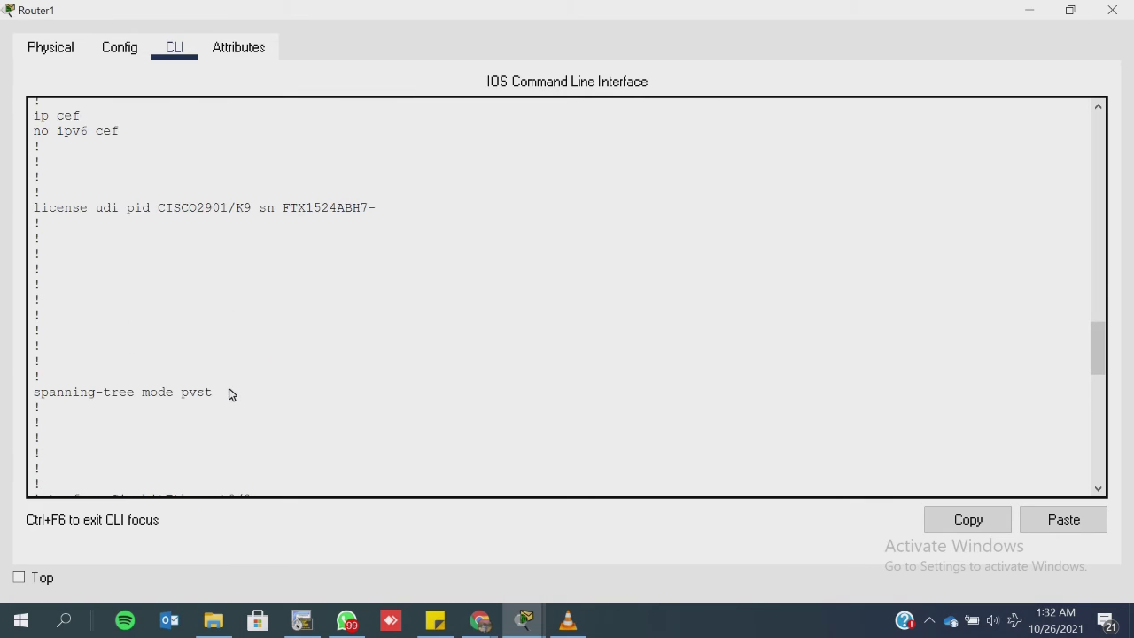
{"action": "scroll", "coordinate": [229, 393], "scroll_direction": "up", "scroll_amount": 6}
{"action": "scroll", "coordinate": [229, 393], "scroll_direction": "down", "scroll_amount": 7}
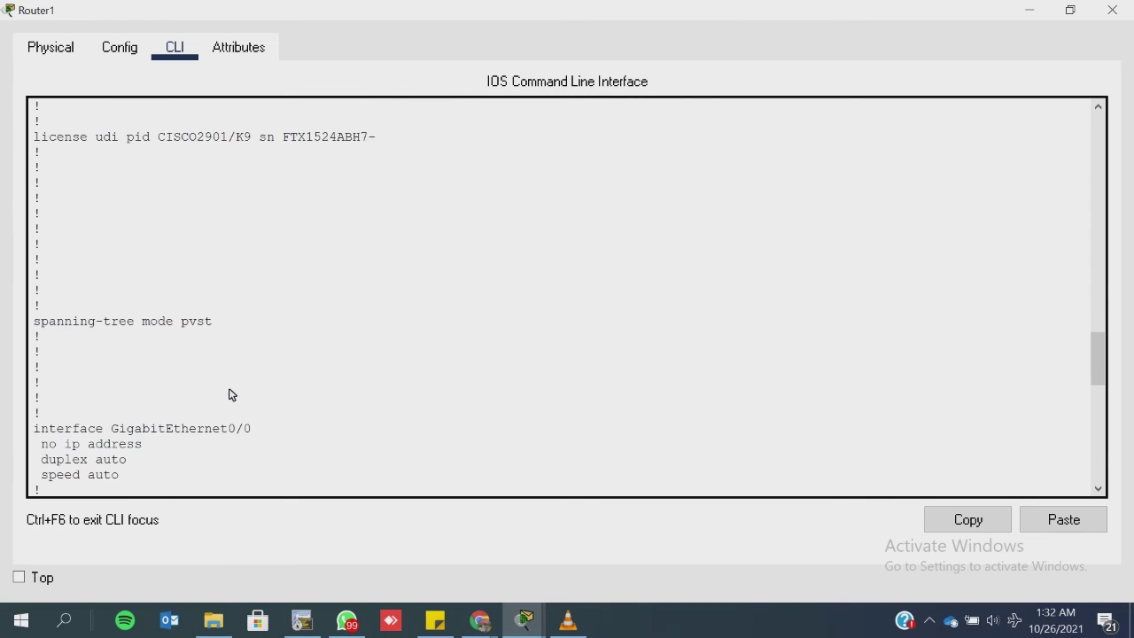
{"action": "scroll", "coordinate": [229, 394], "scroll_direction": "down", "scroll_amount": 5}
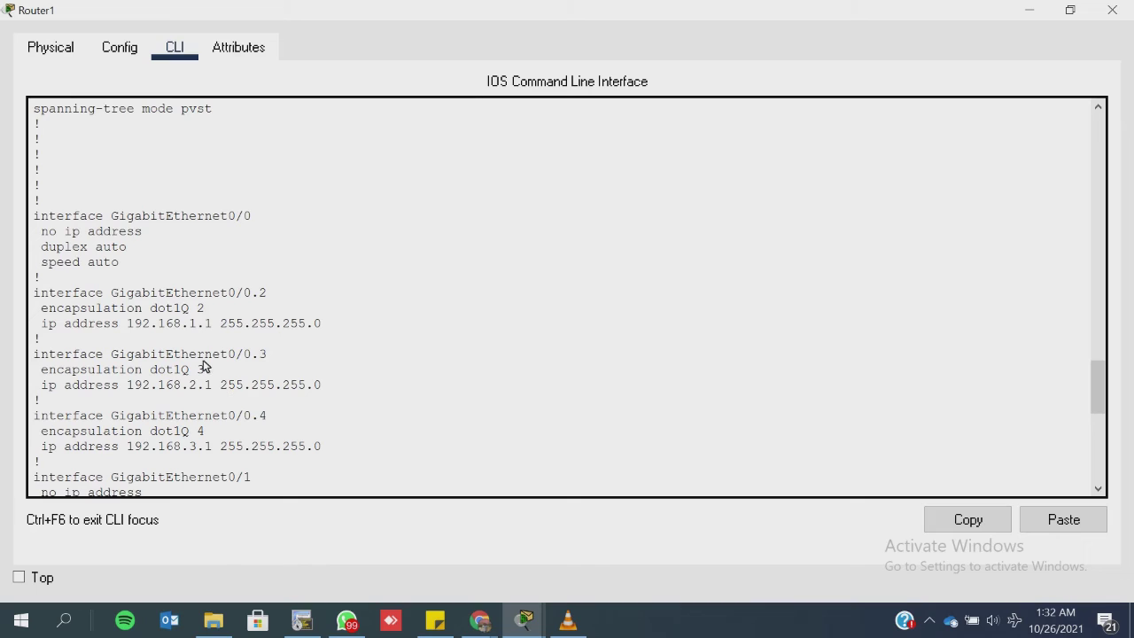
{"action": "left_click_drag", "start_coordinate": [217, 310], "coordinate": [38, 310]}
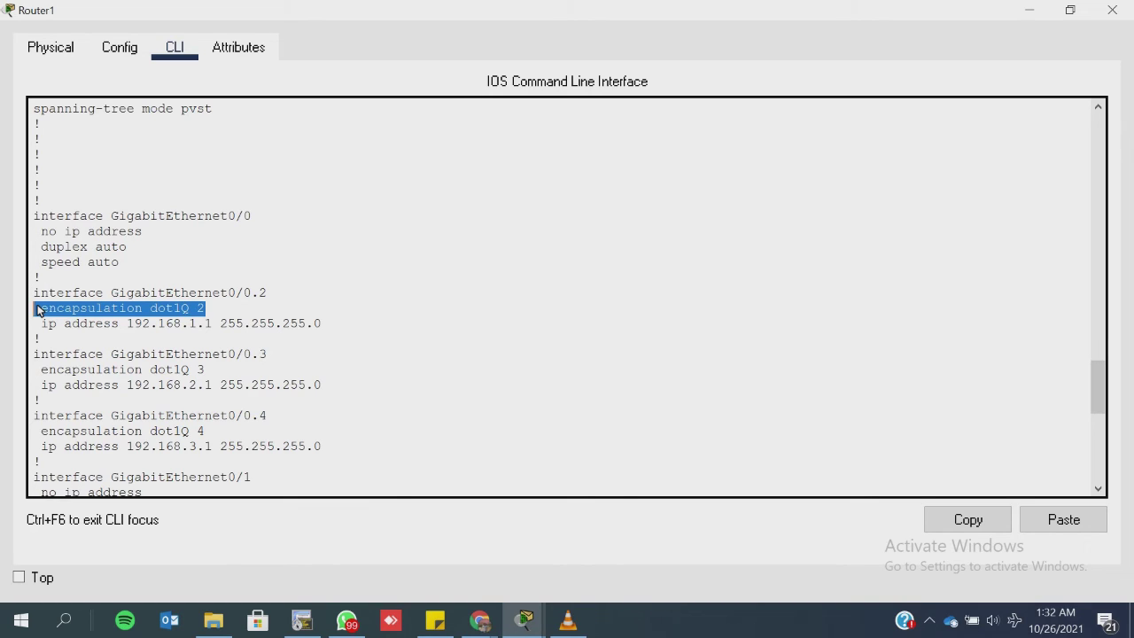
{"action": "left_click", "coordinate": [111, 358]}
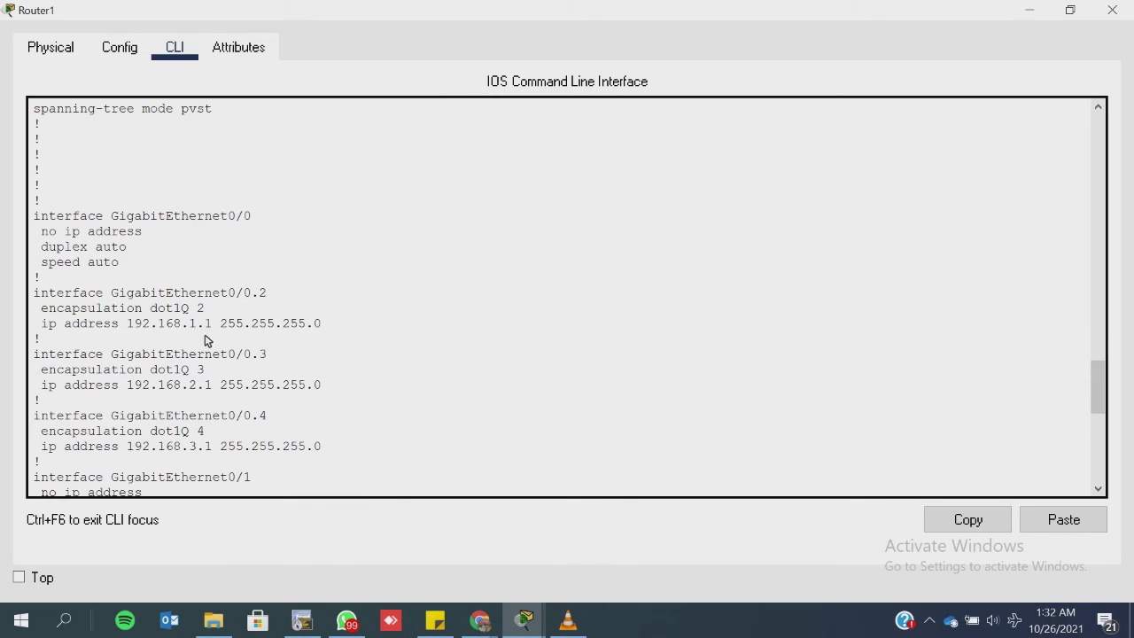
{"action": "left_click_drag", "start_coordinate": [229, 312], "coordinate": [125, 312]}
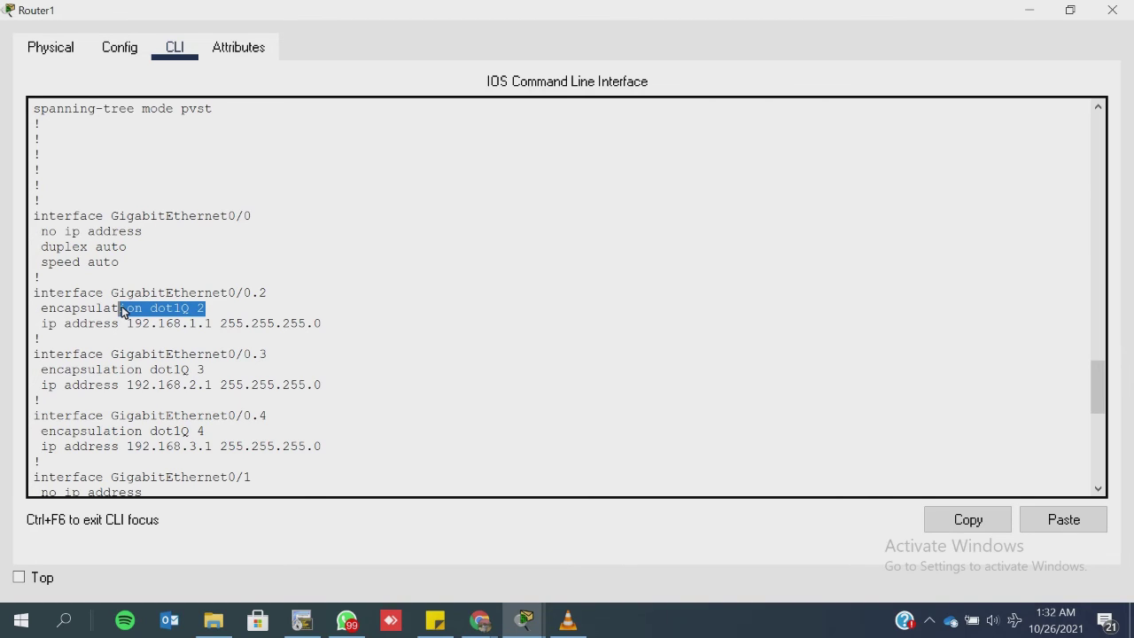
{"action": "left_click", "coordinate": [160, 308]}
{"action": "scroll", "coordinate": [160, 308], "scroll_direction": "up", "scroll_amount": 5}
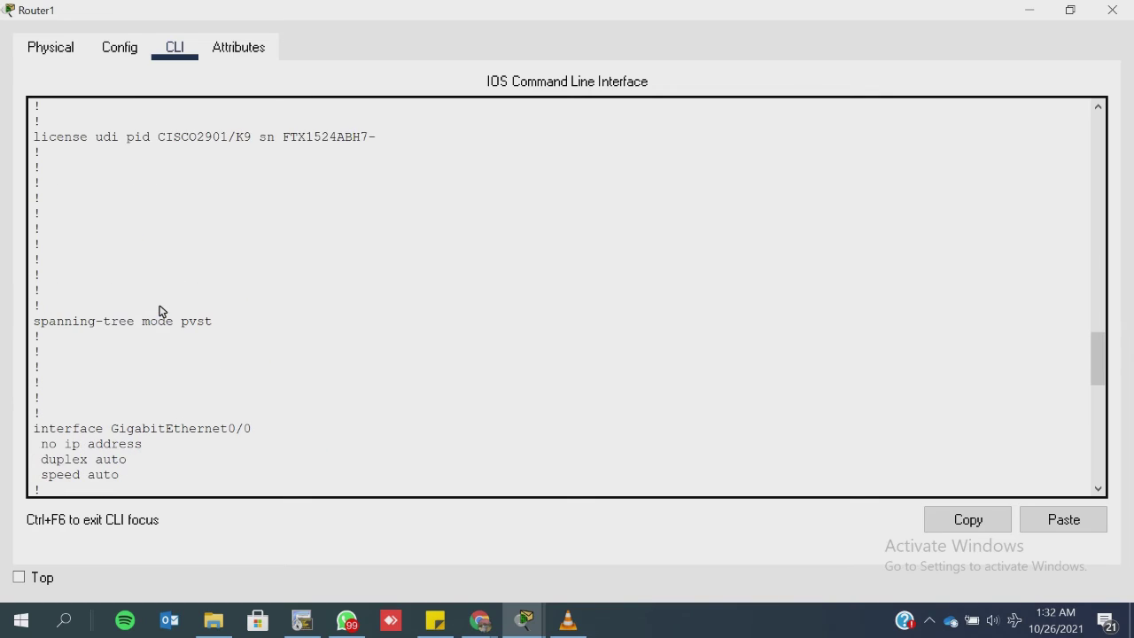
{"action": "scroll", "coordinate": [157, 309], "scroll_direction": "up", "scroll_amount": 3}
{"action": "scroll", "coordinate": [201, 350], "scroll_direction": "down", "scroll_amount": 15}
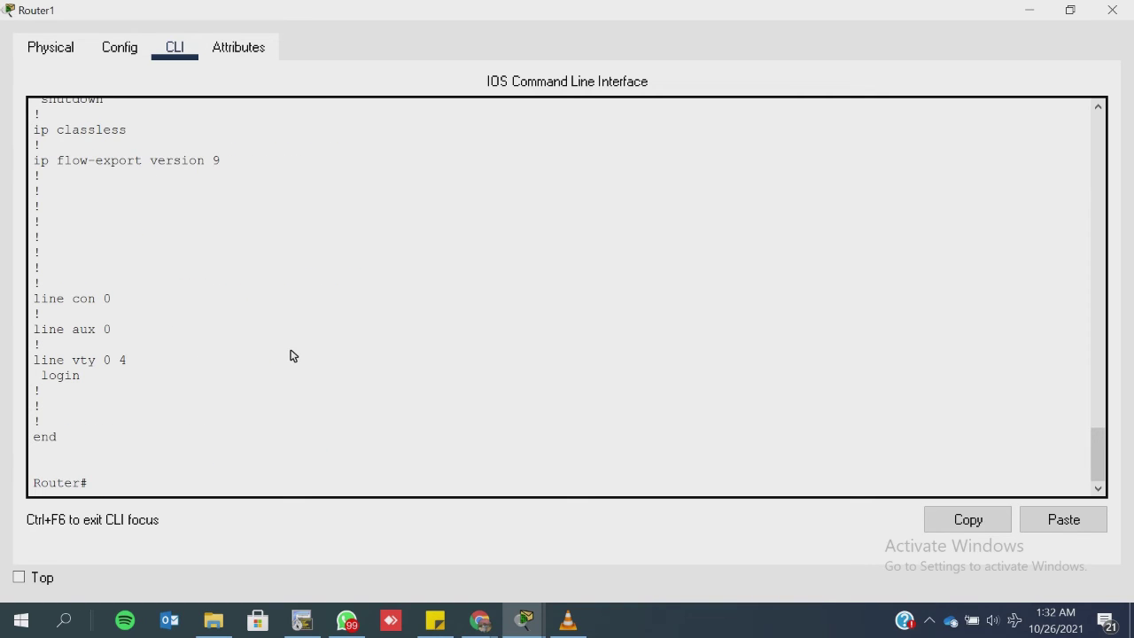
Step: Enter global configuration mode on Router1 with config t
{"action": "type", "text": "co"}
{"action": "key", "text": "BackSpace"}
{"action": "key", "text": "BackSpace"}
{"action": "key", "text": "BackSpace"}
{"action": "key", "text": "BackSpace"}
{"action": "type", "text": "config t"}
{"action": "key", "text": "Return"}
Step: Check the interface names in the configuration and topology, and enter subinterface configuration with int gigabitEthernet 0/0.2
{"action": "scroll", "coordinate": [272, 357], "scroll_direction": "up", "scroll_amount": 12}
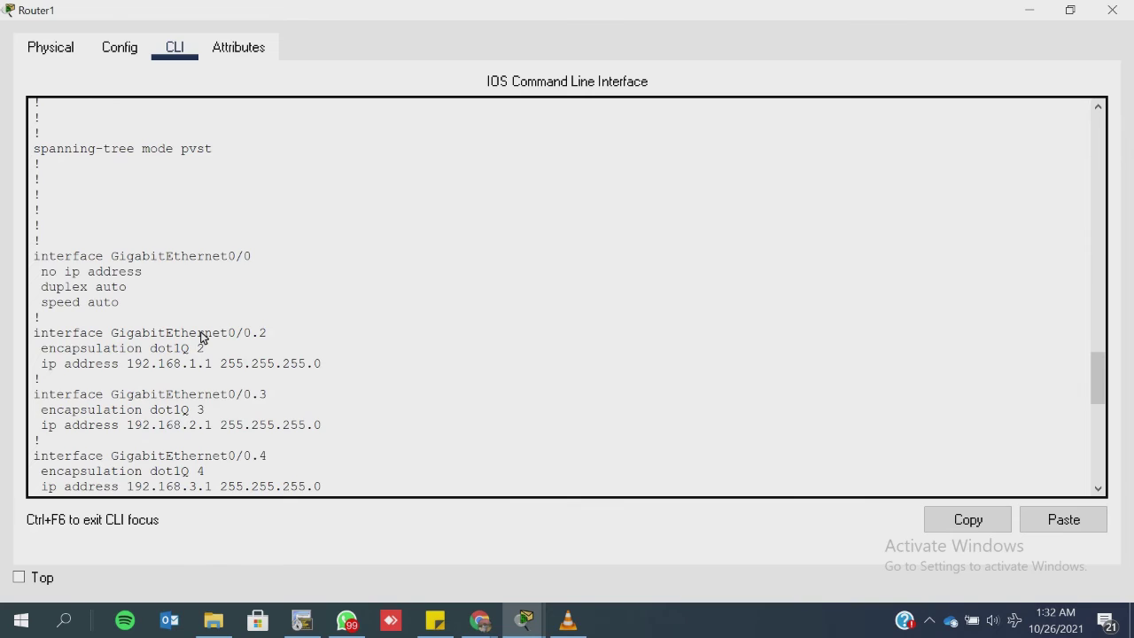
{"action": "type", "text": "int g"}
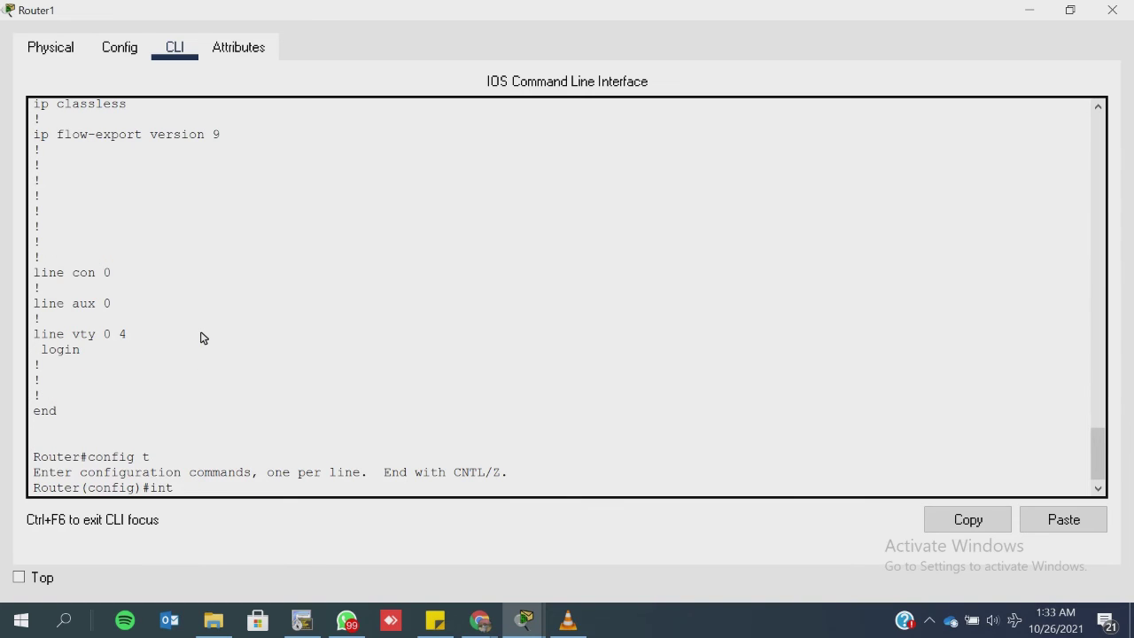
{"action": "scroll", "coordinate": [202, 337], "scroll_direction": "up", "scroll_amount": 10}
{"action": "type", "text": "i"}
{"action": "key", "text": "Tab"}
{"action": "type", "text": "0/0/"}
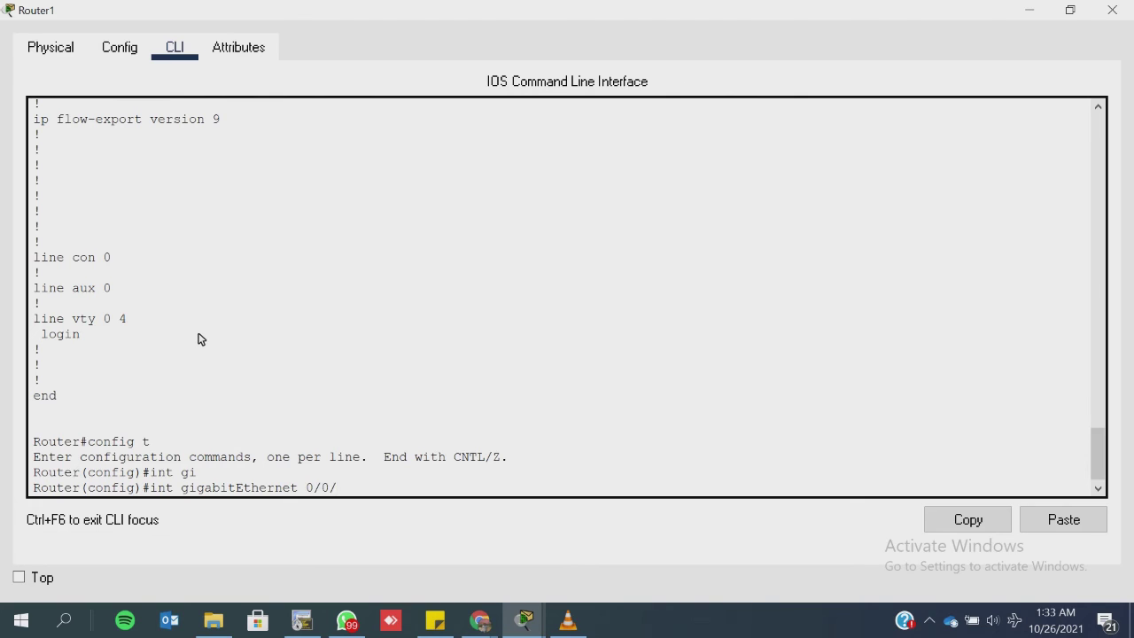
{"action": "left_click", "coordinate": [1026, 10]}
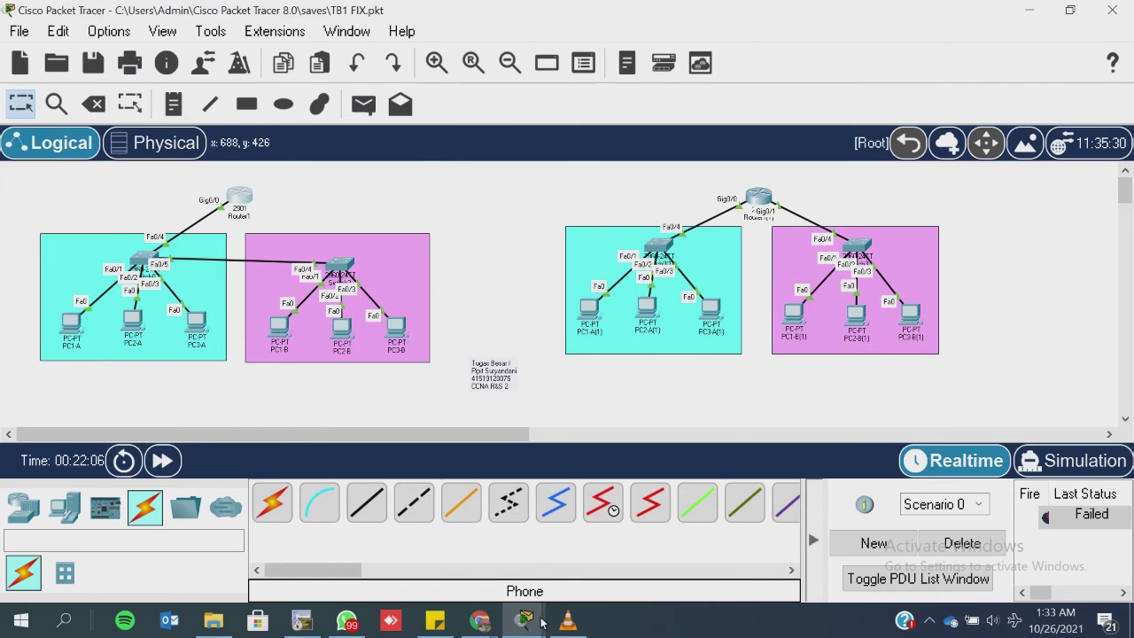
{"action": "mouse_move", "coordinate": [527, 621]}
{"action": "left_click", "coordinate": [631, 578]}
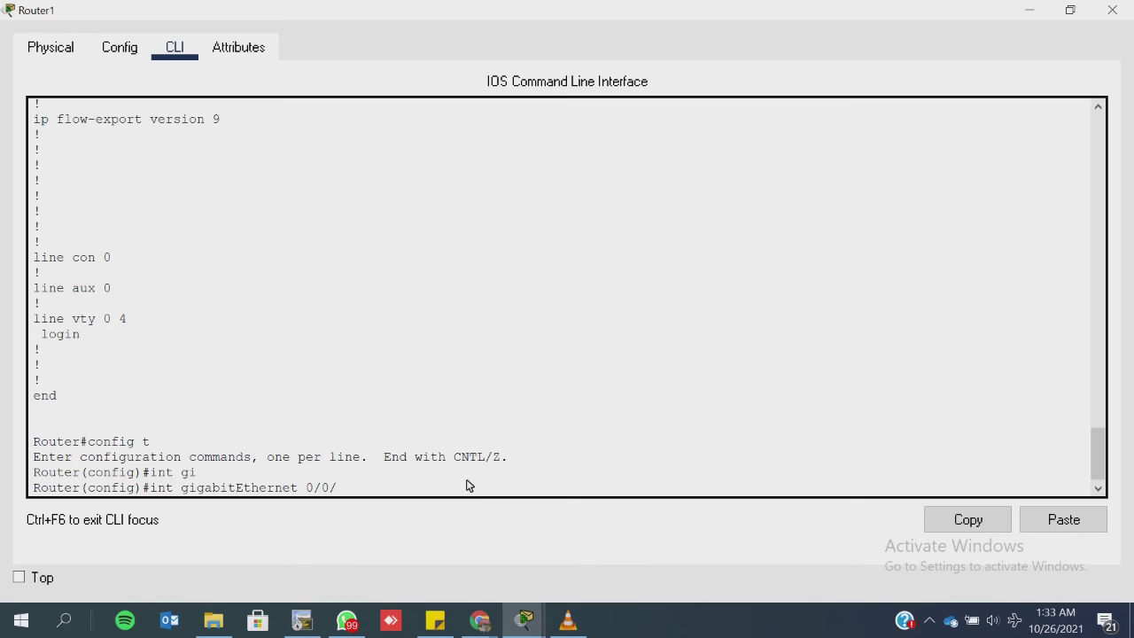
{"action": "type", "text": "2"}
{"action": "key", "text": "Return"}
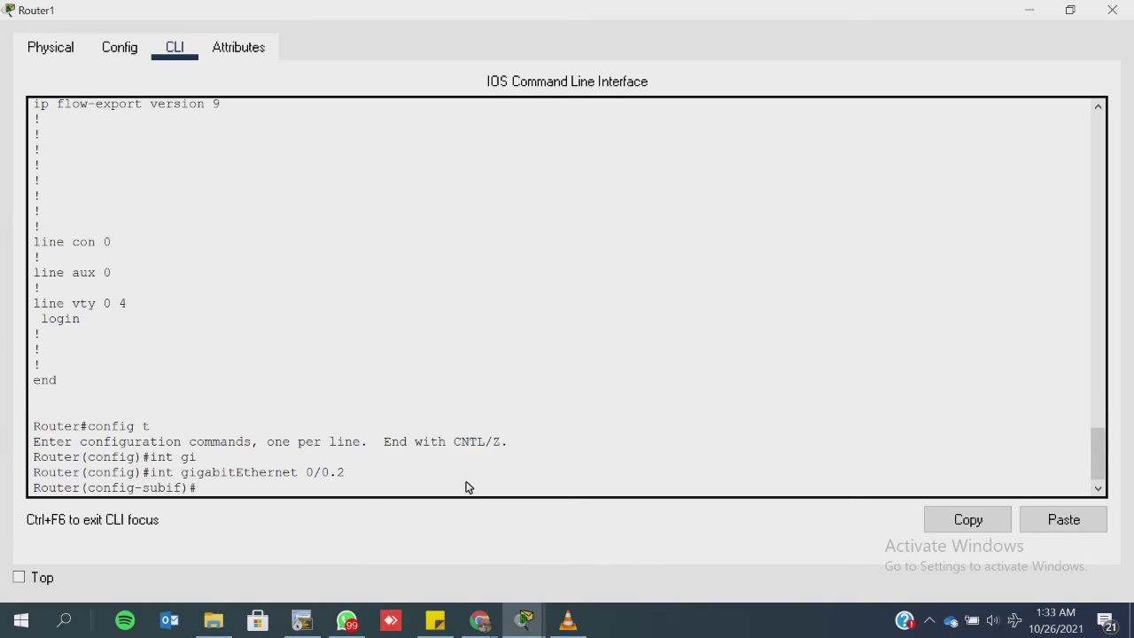
Step: Review the subinterface entries in the listing and enable GigabitEthernet0/0.2 with no shut
{"action": "type", "text": "ena"}
{"action": "key", "text": "Tab"}
{"action": "key", "text": "BackSpace"}
{"action": "key", "text": "BackSpace"}
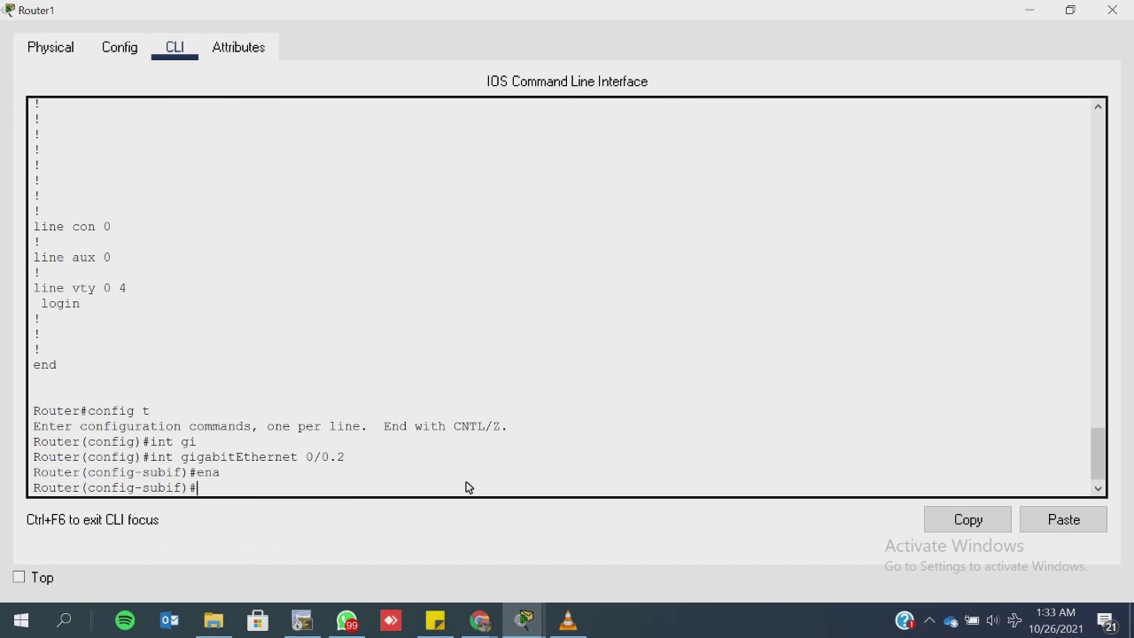
{"action": "scroll", "coordinate": [352, 380], "scroll_direction": "up", "scroll_amount": 10}
{"action": "scroll", "coordinate": [352, 375], "scroll_direction": "down", "scroll_amount": 8}
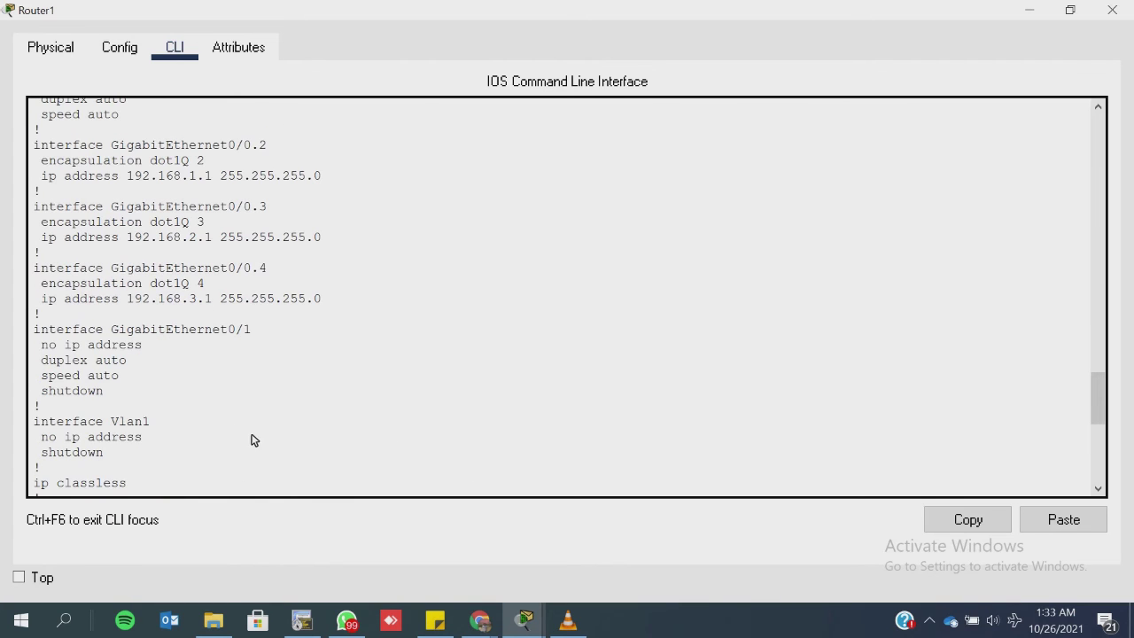
{"action": "scroll", "coordinate": [334, 336], "scroll_direction": "down", "scroll_amount": 10}
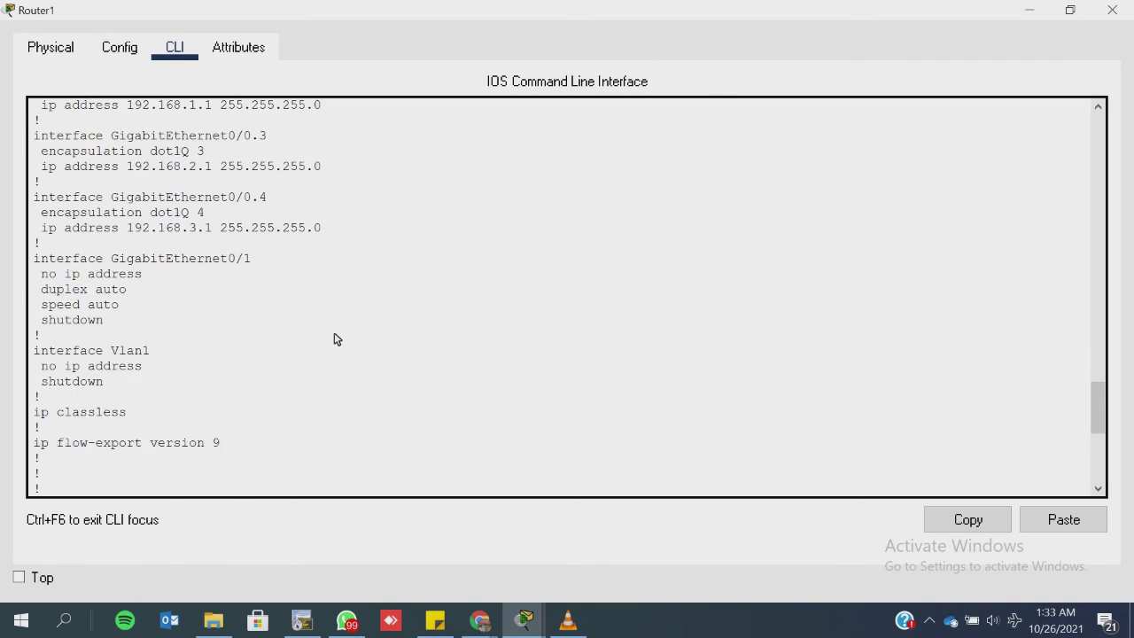
{"action": "type", "text": "no shu"}
{"action": "type", "text": "t"}
{"action": "key", "text": "Return"}
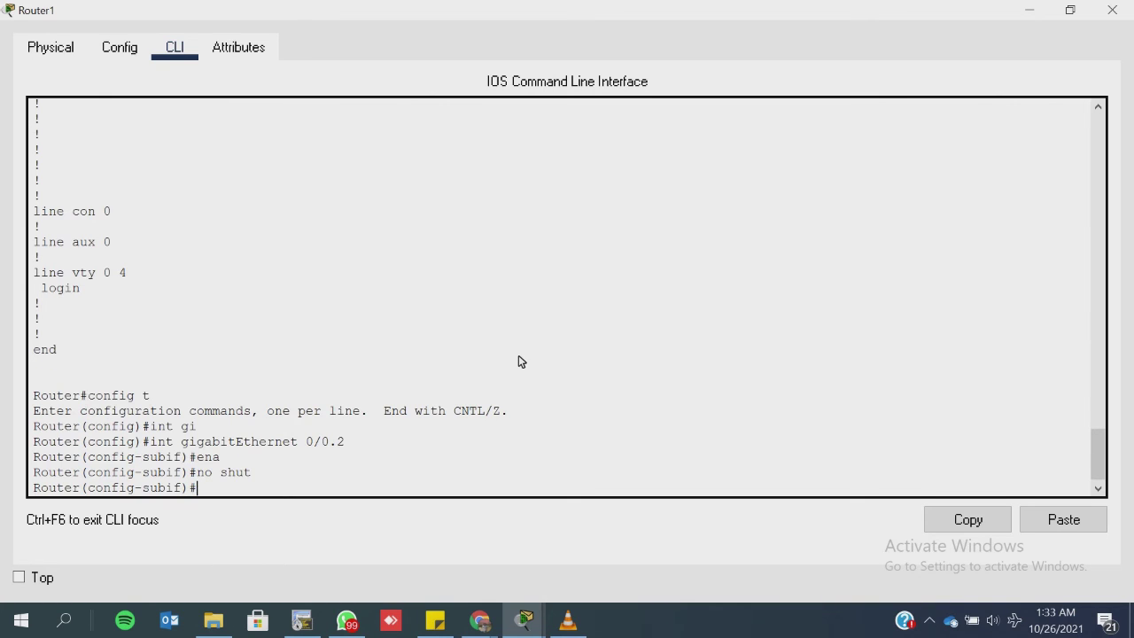
Step: Set the encapsulation of GigabitEthernet0/0.2 to dot1Q with VLAN ID 2
{"action": "type", "text": "ena"}
{"action": "key", "text": "BackSpace"}
{"action": "key", "text": "Tab"}
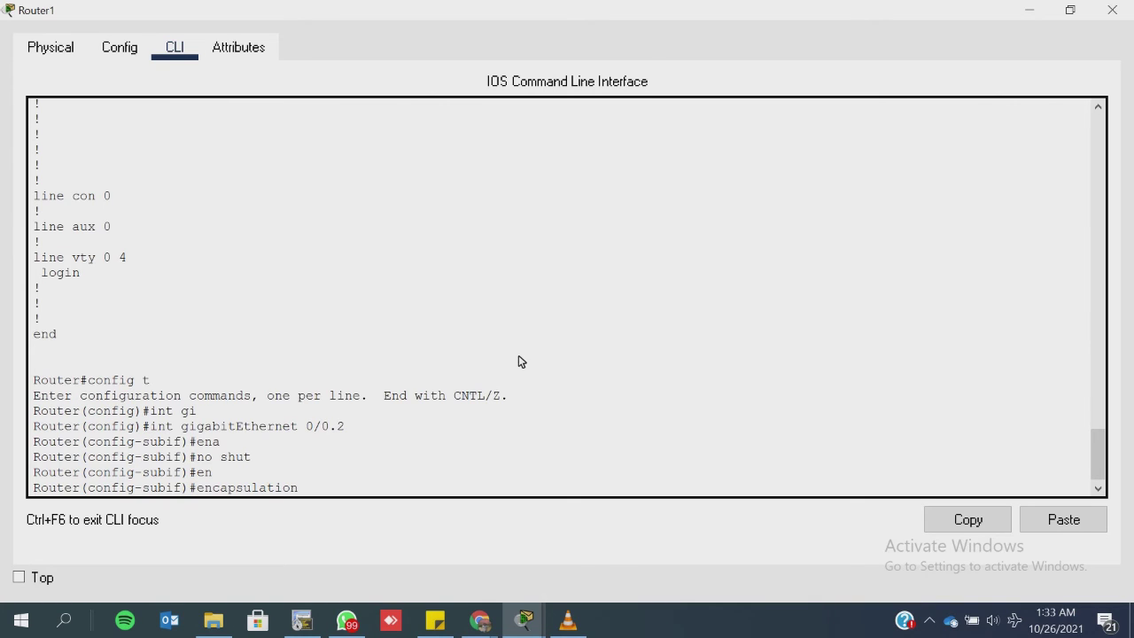
{"action": "type", "text": "do"}
{"action": "key", "text": "Tab"}
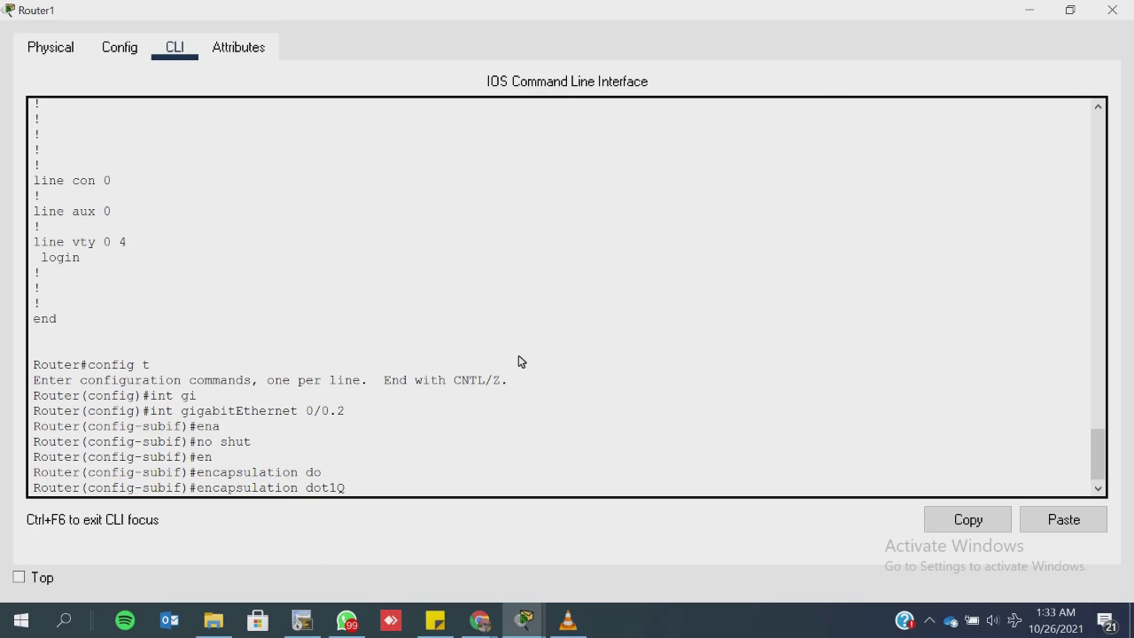
{"action": "key", "text": "Return"}
Step: Leave subinterface and global configuration with ex to return Router1 to privileged mode
{"action": "type", "text": "er(config-subif)#e"}
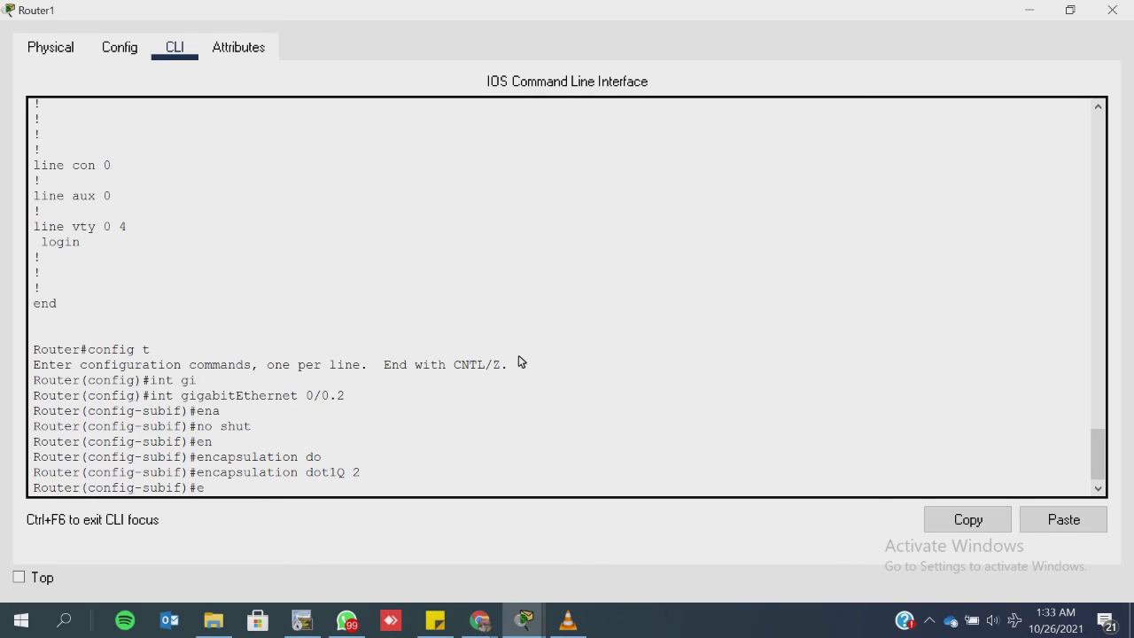
{"action": "type", "text": "x"}
{"action": "key", "text": "Return"}
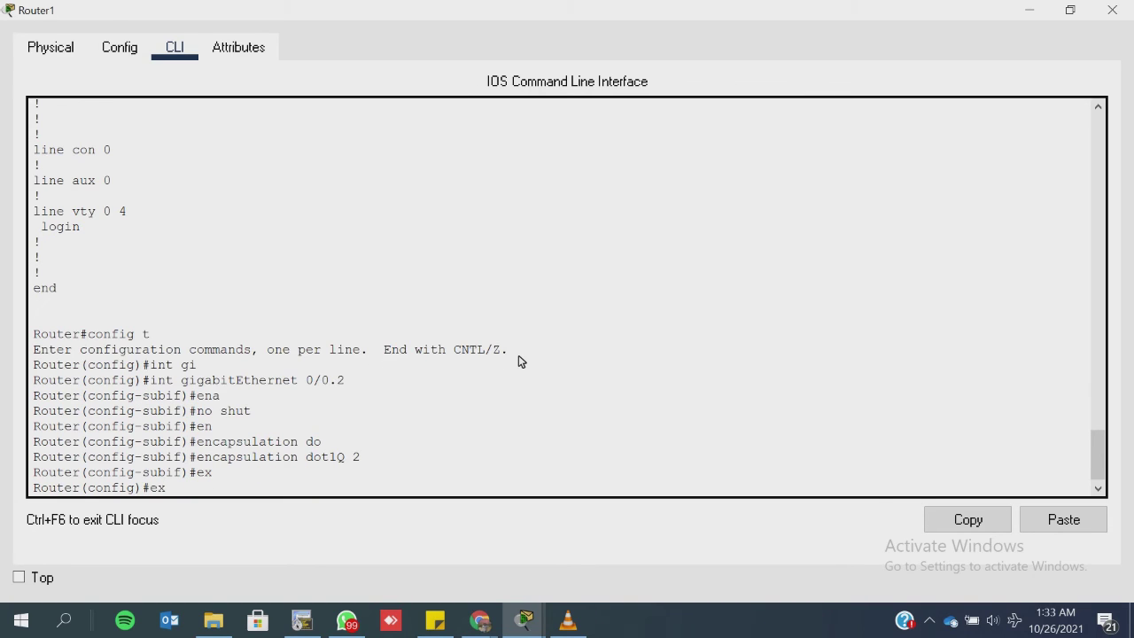
{"action": "type", "text": "ex"}
{"action": "key", "text": "Return"}
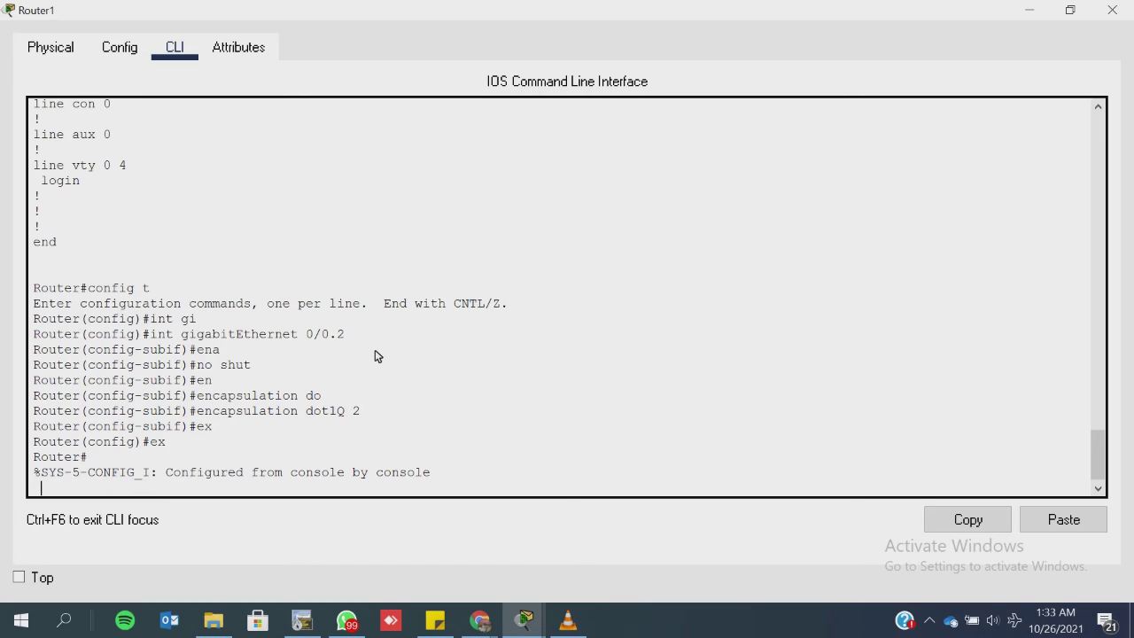
Step: Highlight and compare the IP addresses of subinterfaces GigabitEthernet0/0.2, 0/0.3 and 0/0.4 in Router1's configuration, and return to the prompt
{"action": "scroll", "coordinate": [374, 354], "scroll_direction": "up", "scroll_amount": 10}
{"action": "scroll", "coordinate": [196, 335], "scroll_direction": "down", "scroll_amount": 3}
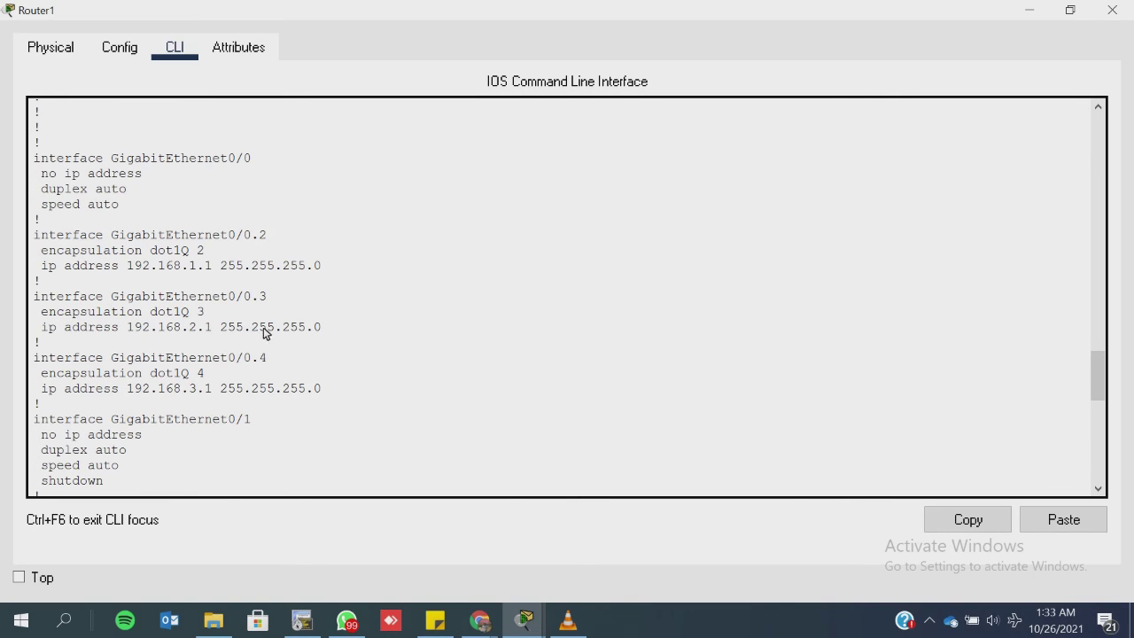
{"action": "double_click", "coordinate": [206, 268]}
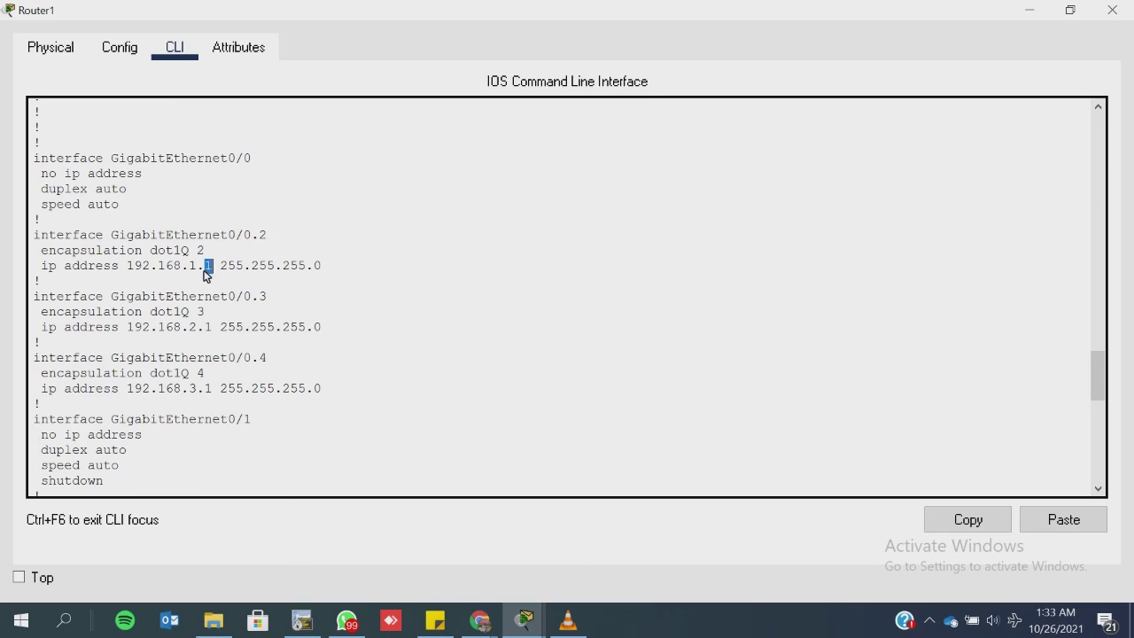
{"action": "double_click", "coordinate": [207, 327]}
{"action": "triple_click", "coordinate": [188, 394]}
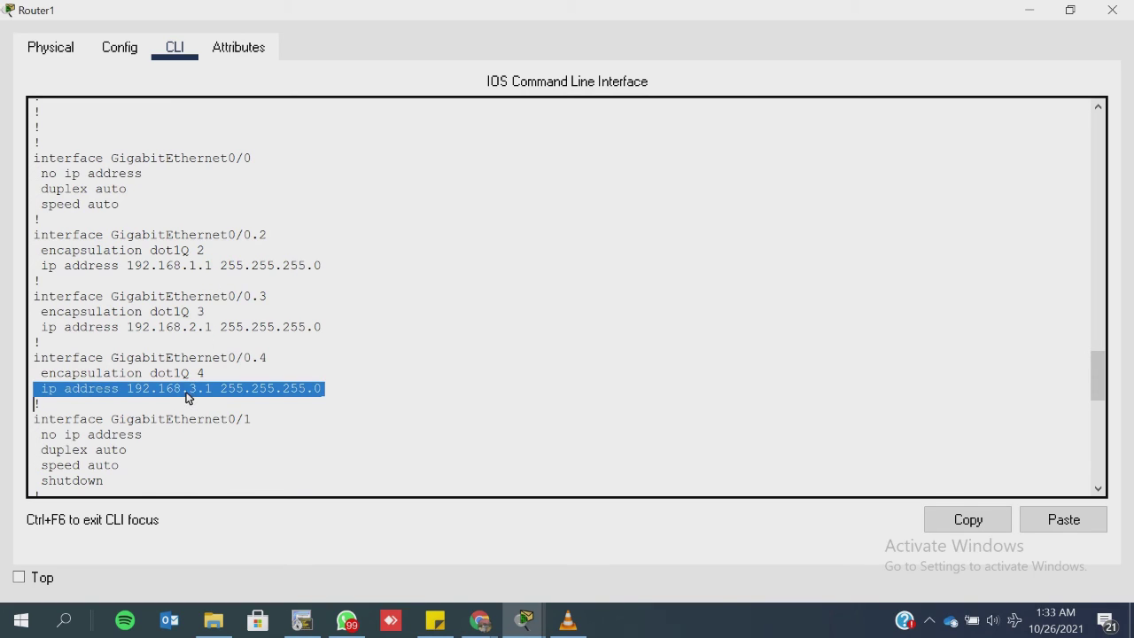
{"action": "triple_click", "coordinate": [224, 327]}
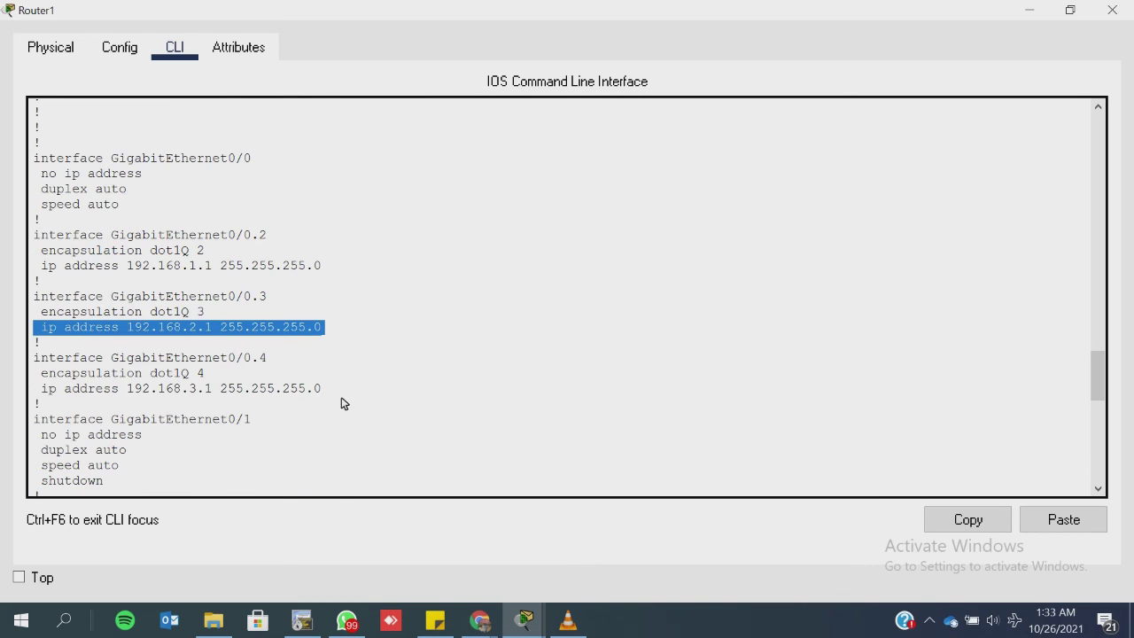
{"action": "left_click_drag", "start_coordinate": [342, 396], "coordinate": [47, 392]}
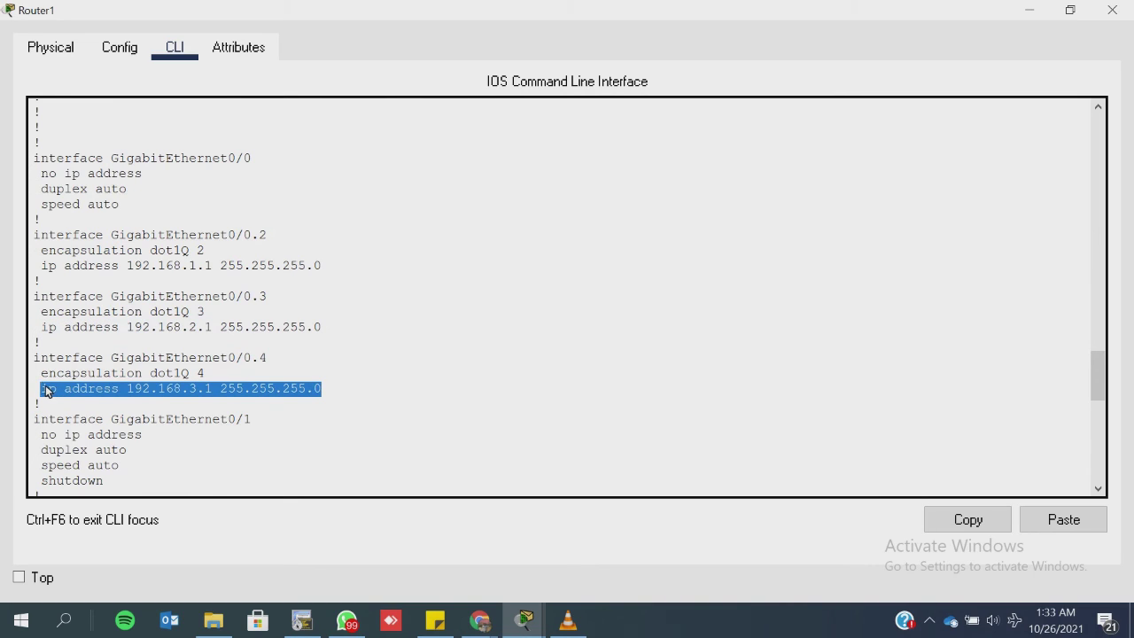
{"action": "left_click", "coordinate": [206, 342]}
{"action": "scroll", "coordinate": [207, 349], "scroll_direction": "down", "scroll_amount": 14}
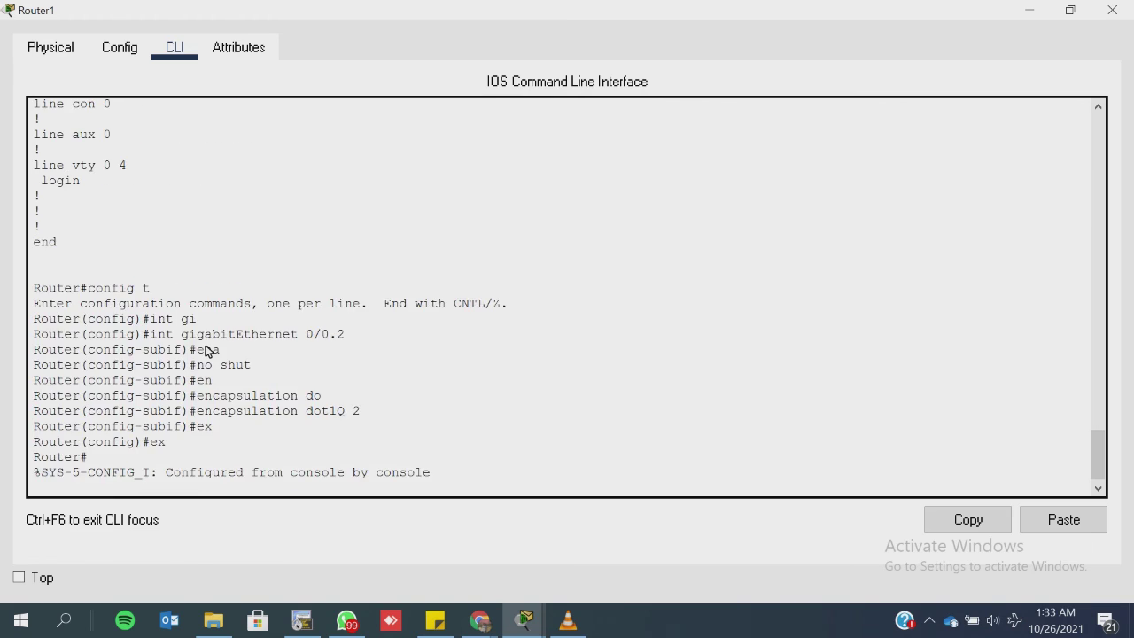
Step: Recheck the GigabitEthernet0/0 subinterface entries in the listing, save Router1's configuration with wr, and close the router window
{"action": "scroll", "coordinate": [206, 351], "scroll_direction": "up", "scroll_amount": 8}
{"action": "scroll", "coordinate": [208, 352], "scroll_direction": "up", "scroll_amount": 2}
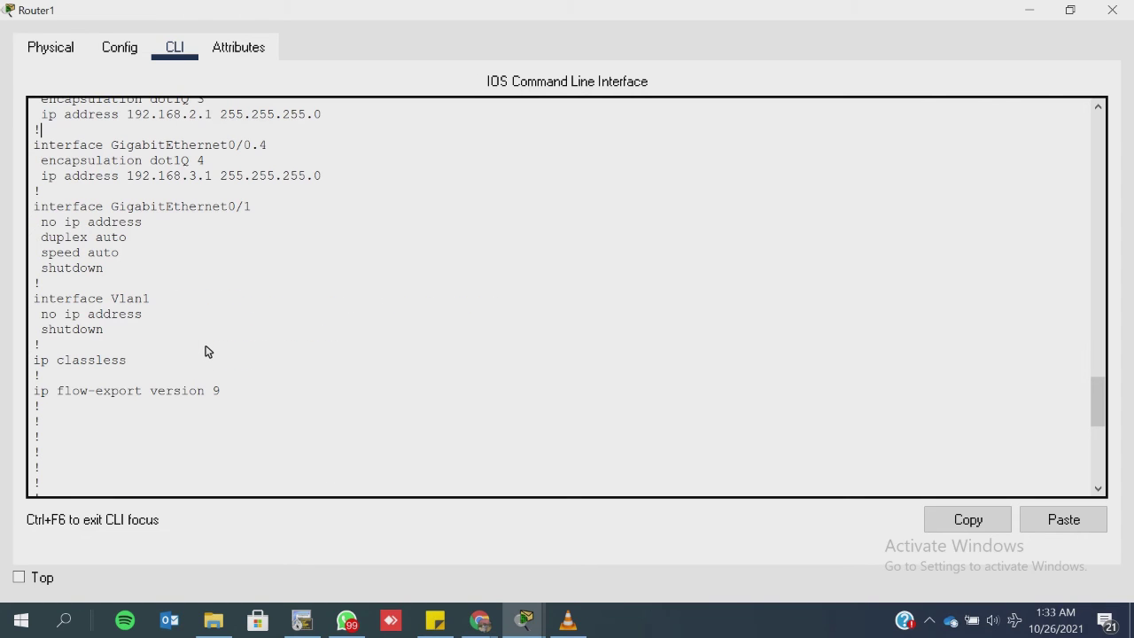
{"action": "scroll", "coordinate": [206, 351], "scroll_direction": "up", "scroll_amount": 2}
{"action": "scroll", "coordinate": [190, 359], "scroll_direction": "up", "scroll_amount": 11}
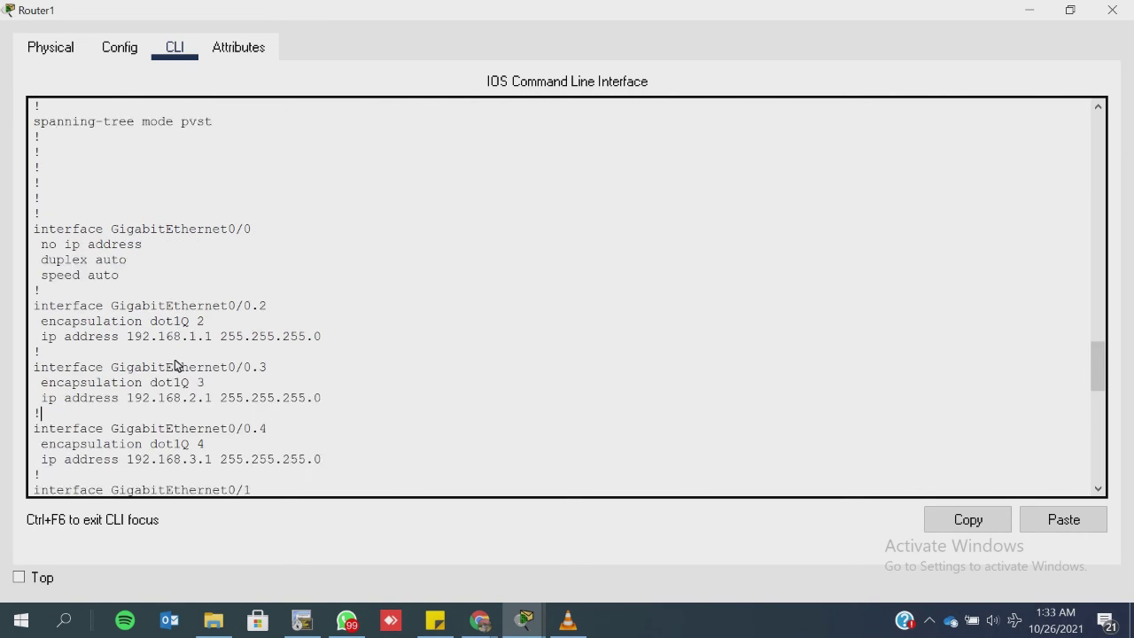
{"action": "scroll", "coordinate": [184, 363], "scroll_direction": "down", "scroll_amount": 15}
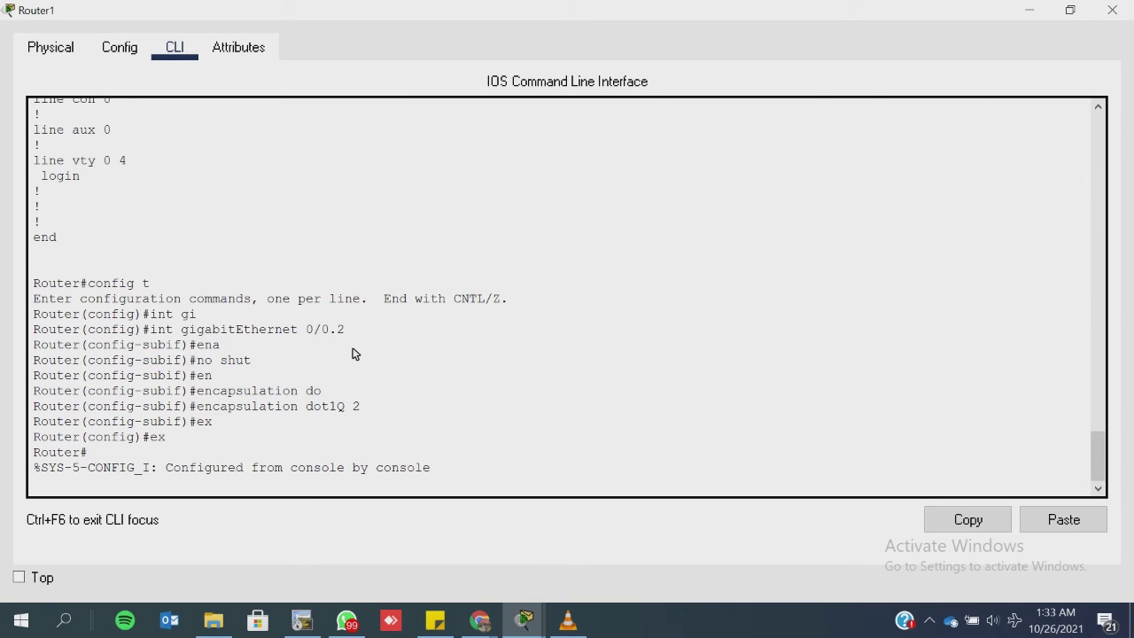
{"action": "key", "text": "Return"}
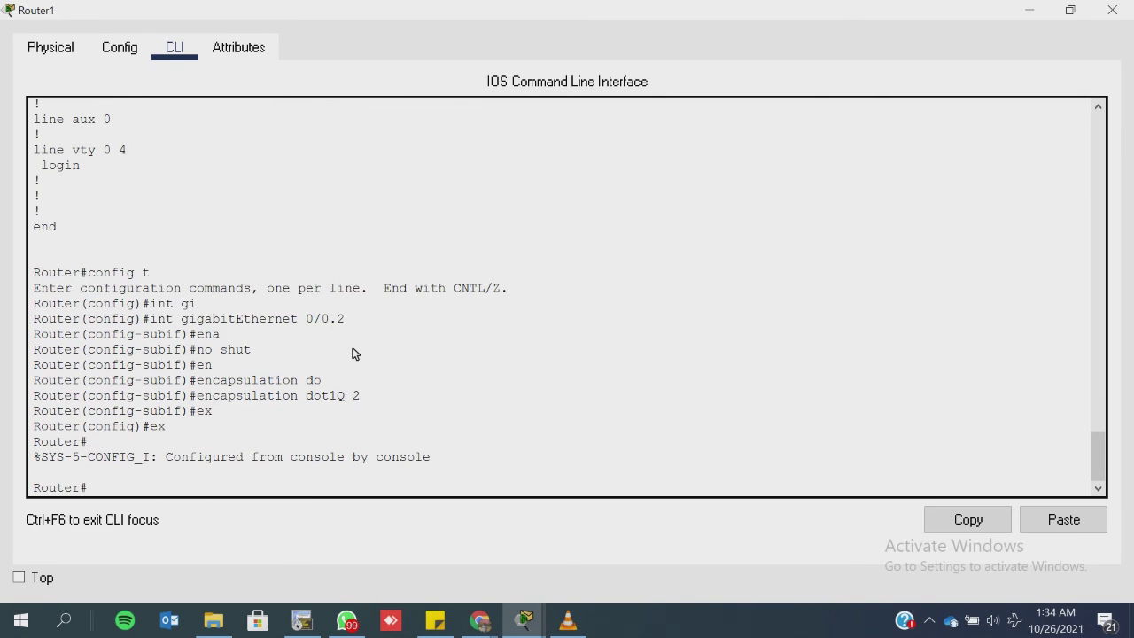
{"action": "type", "text": "wr"}
{"action": "key", "text": "Return"}
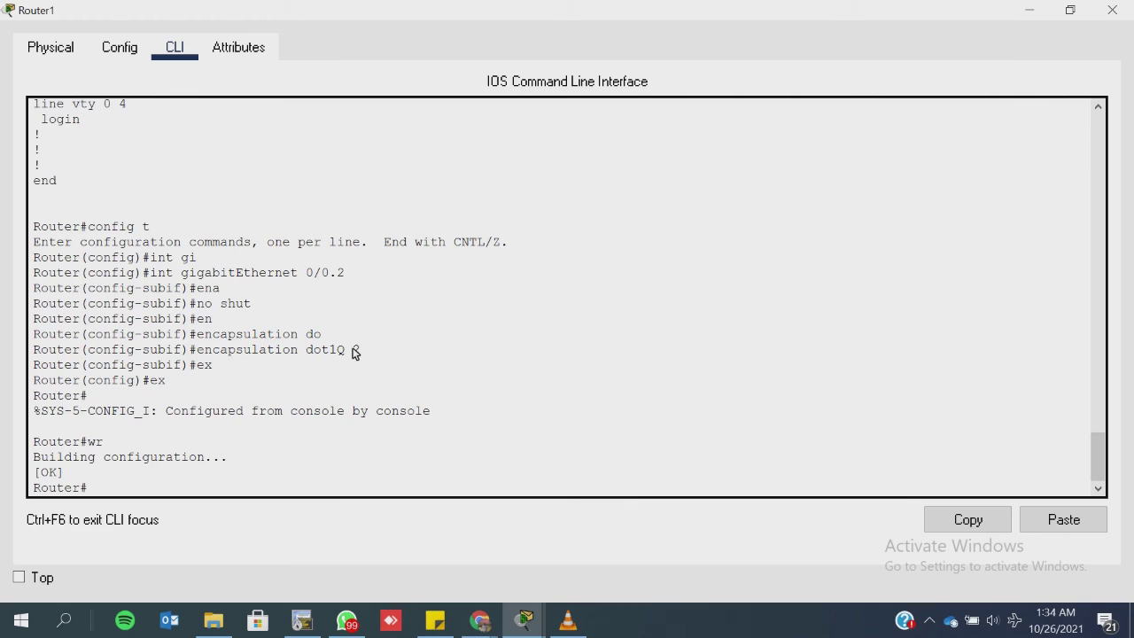
{"action": "left_click", "coordinate": [1106, 16]}
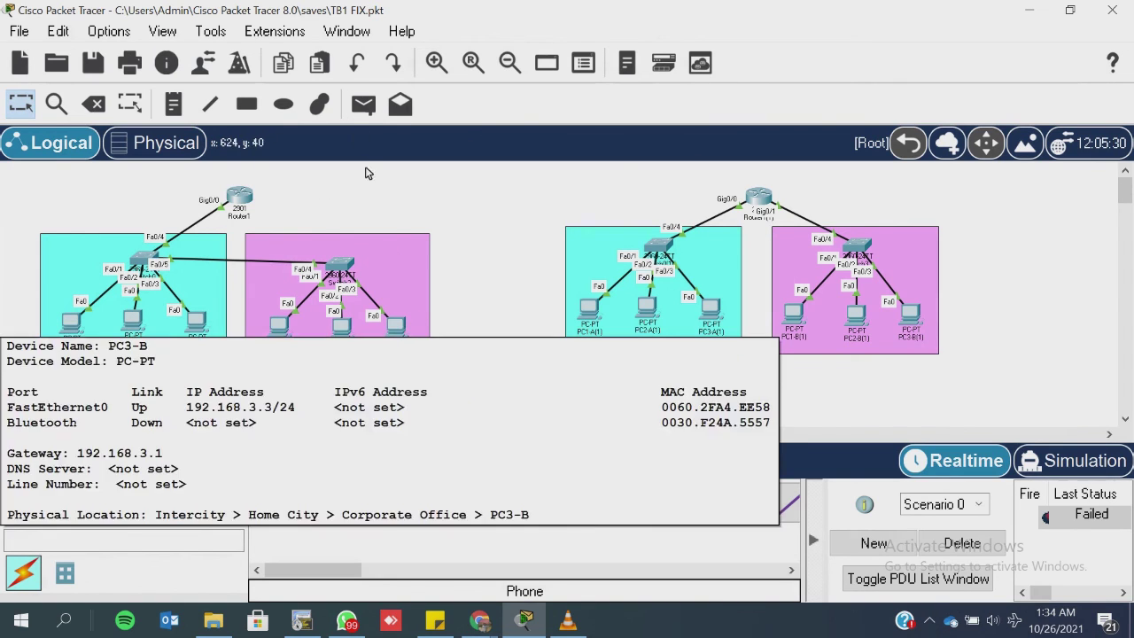
Step: Test connectivity with a simple PDU from PC1-A to PC1-B and clear all PDU results from Scenario 0
{"action": "left_click", "coordinate": [363, 106]}
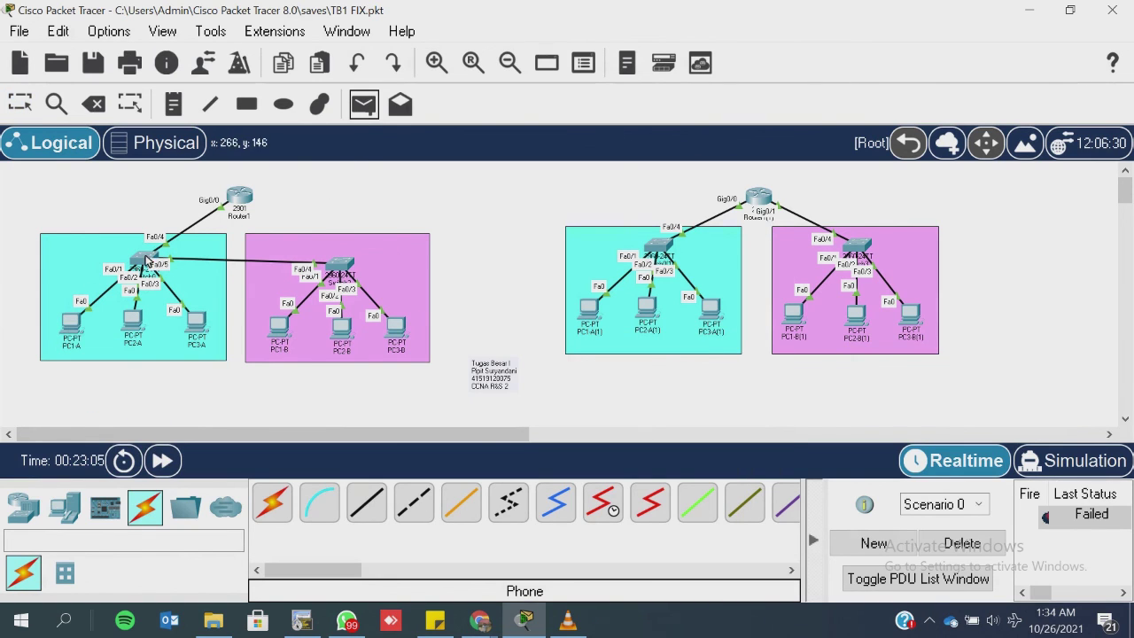
{"action": "left_click", "coordinate": [75, 332]}
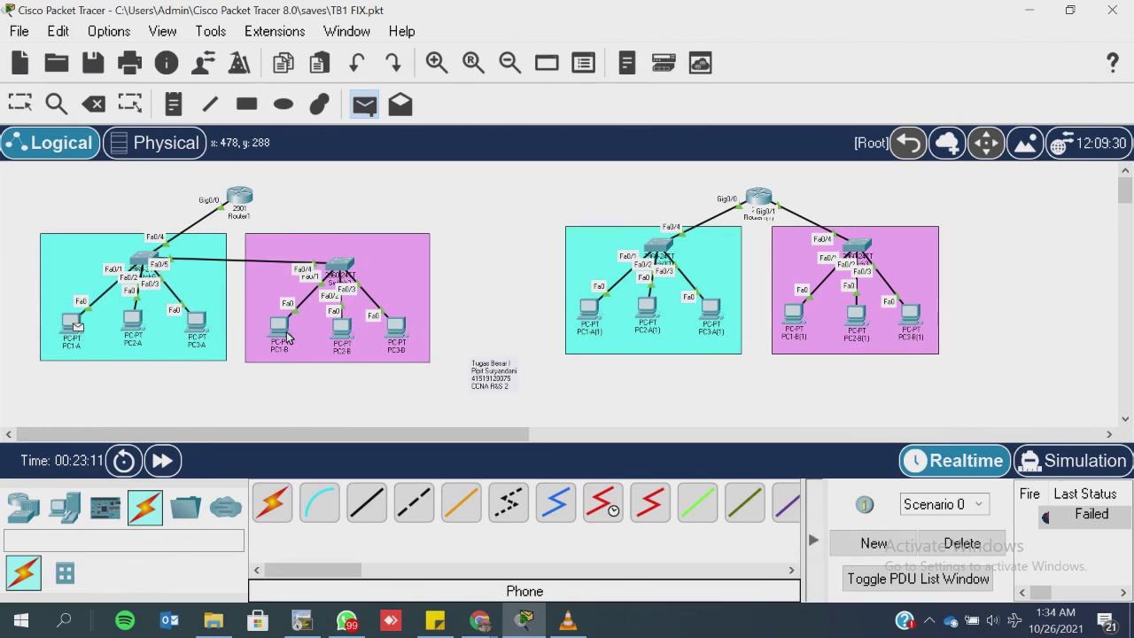
{"action": "mouse_move", "coordinate": [286, 337]}
{"action": "left_click", "coordinate": [281, 331]}
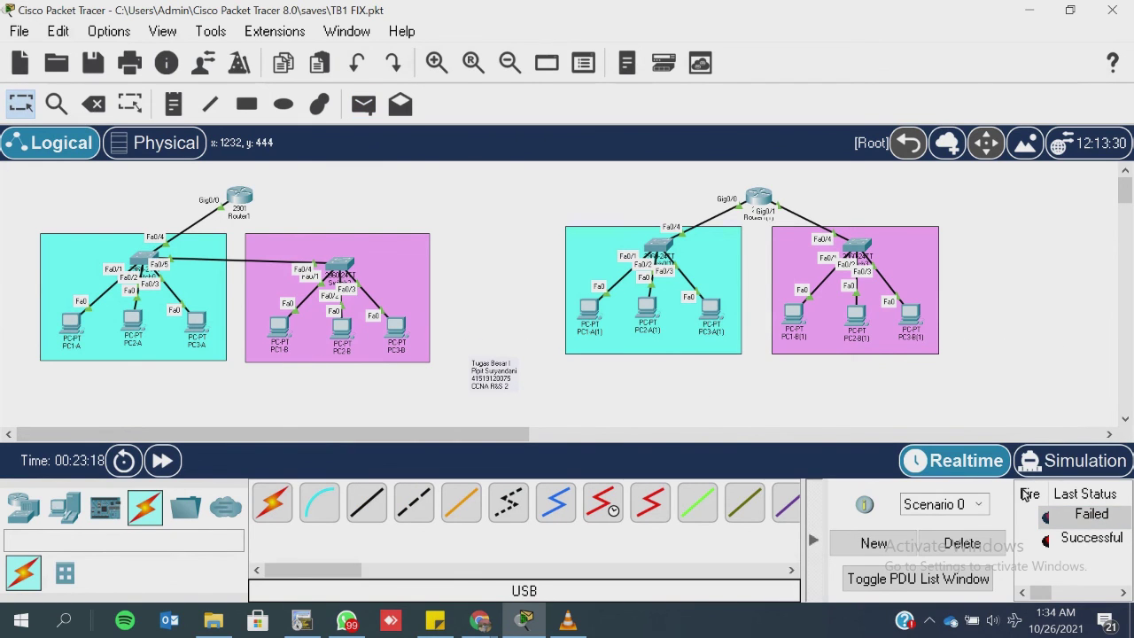
{"action": "left_click", "coordinate": [971, 545]}
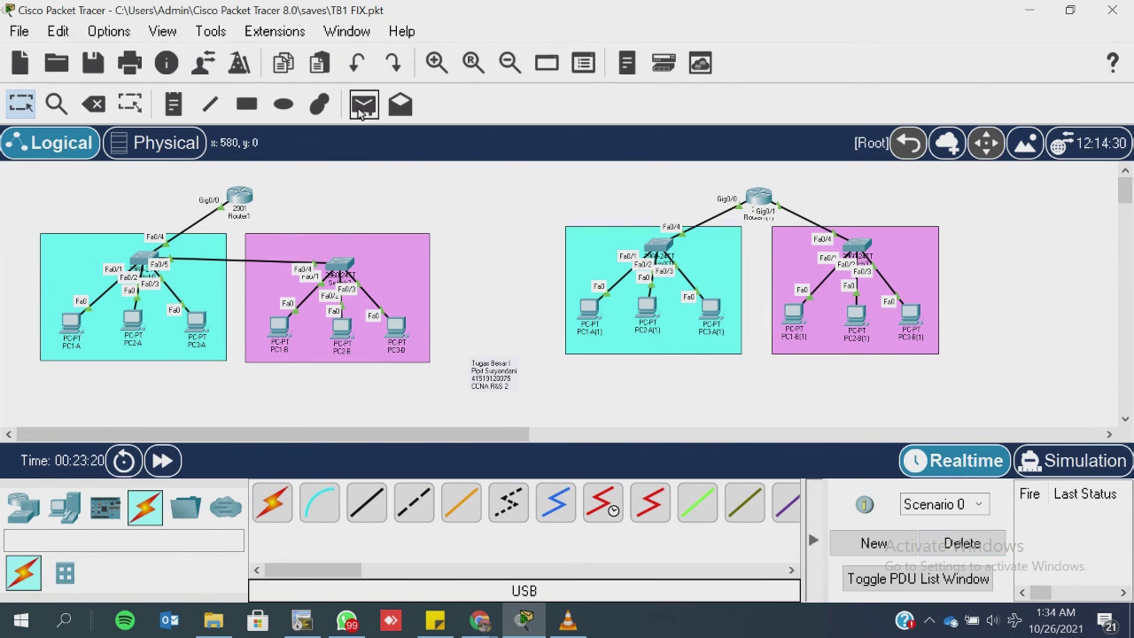
Step: Send simple PDUs from PC1-A to PC1-B, PC2-A to PC2-B and PC3-A to PC3-B, and clear the results
{"action": "left_click", "coordinate": [363, 104]}
{"action": "left_click", "coordinate": [73, 326]}
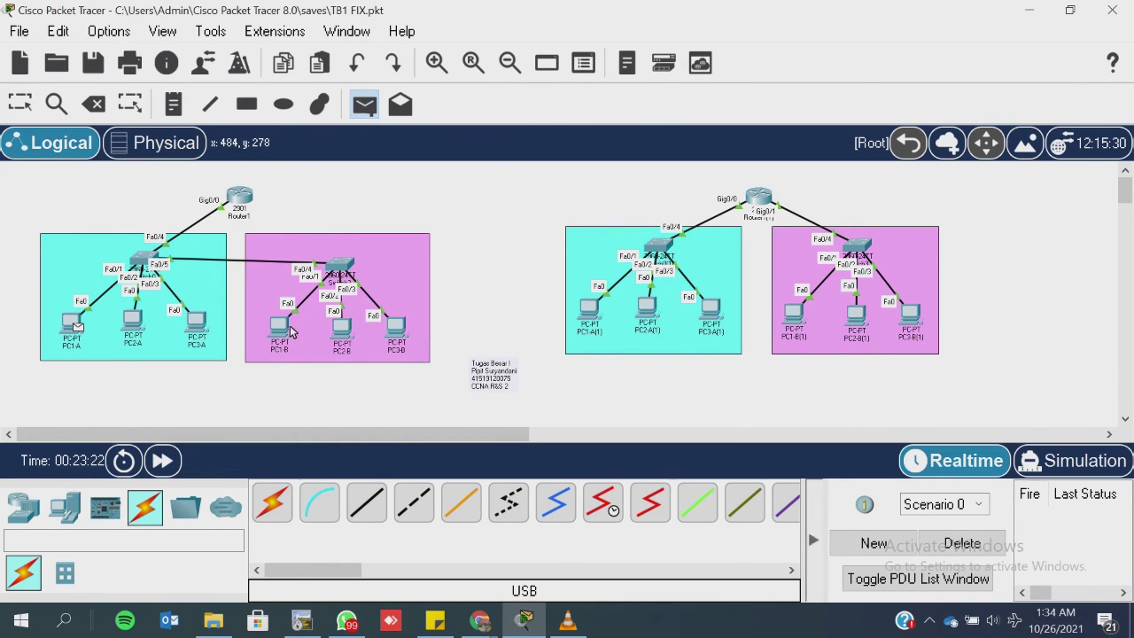
{"action": "left_click", "coordinate": [293, 330]}
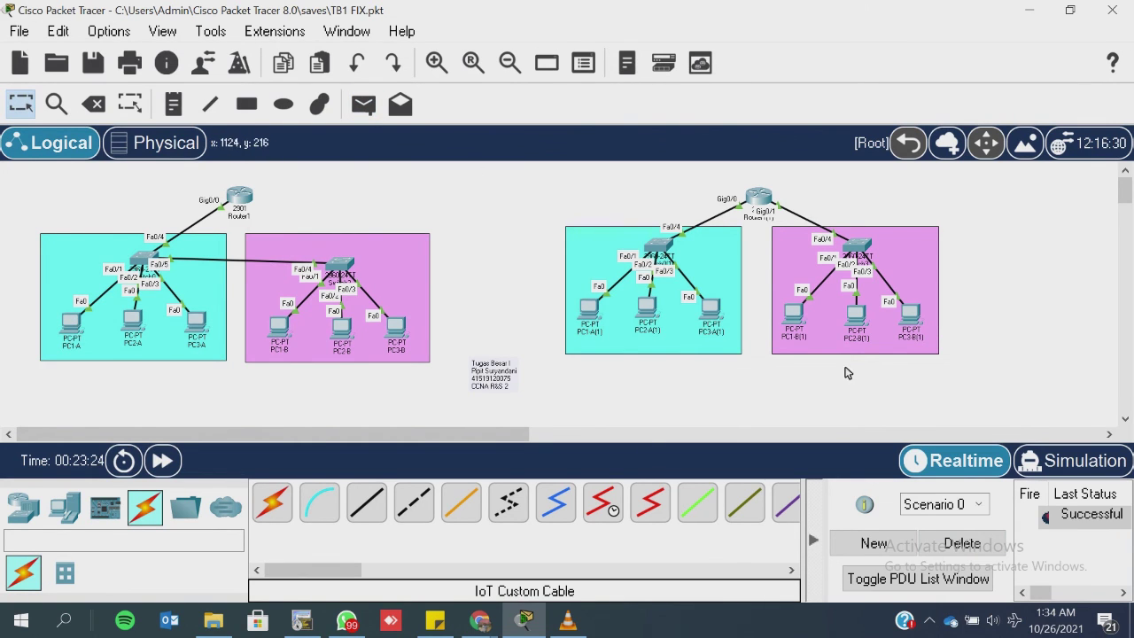
{"action": "left_click", "coordinate": [363, 104]}
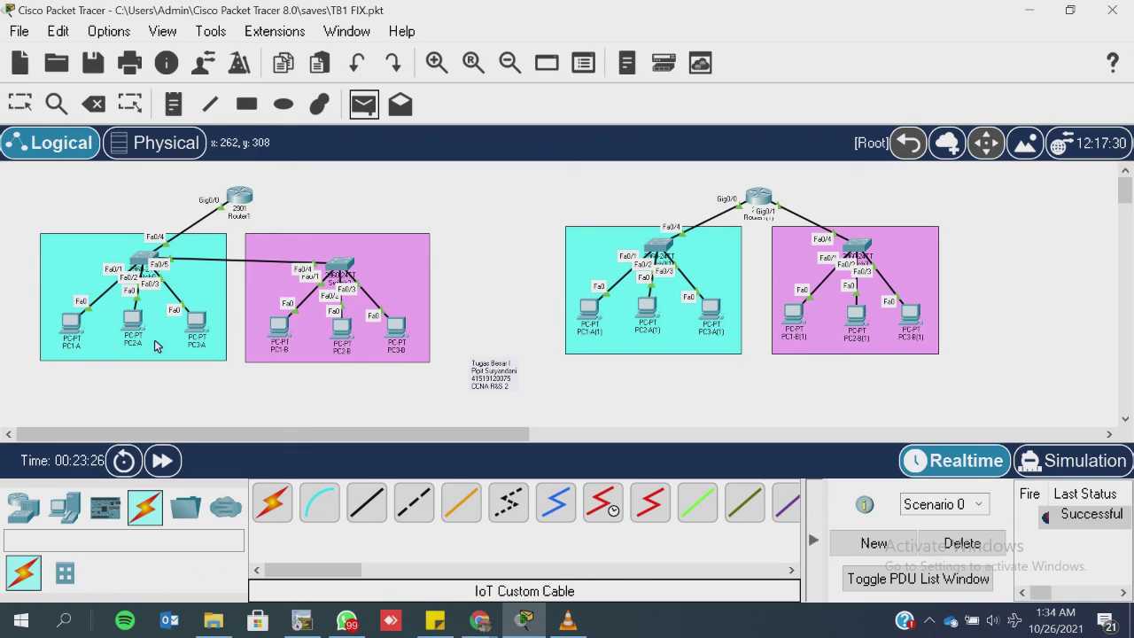
{"action": "left_click", "coordinate": [133, 326]}
{"action": "left_click", "coordinate": [350, 333]}
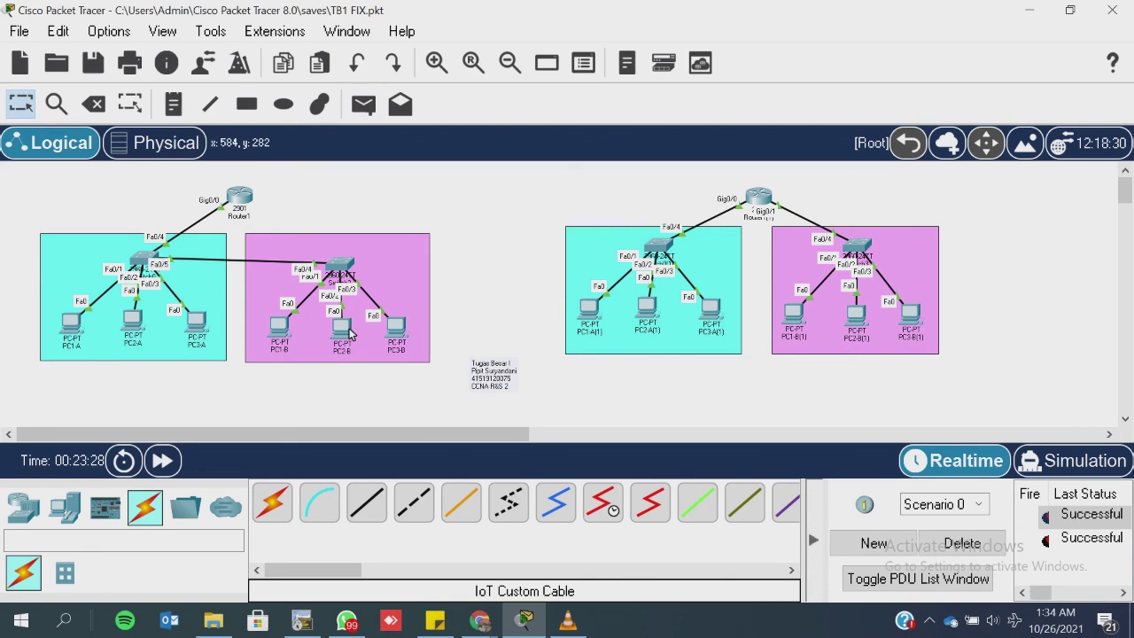
{"action": "left_click", "coordinate": [363, 104]}
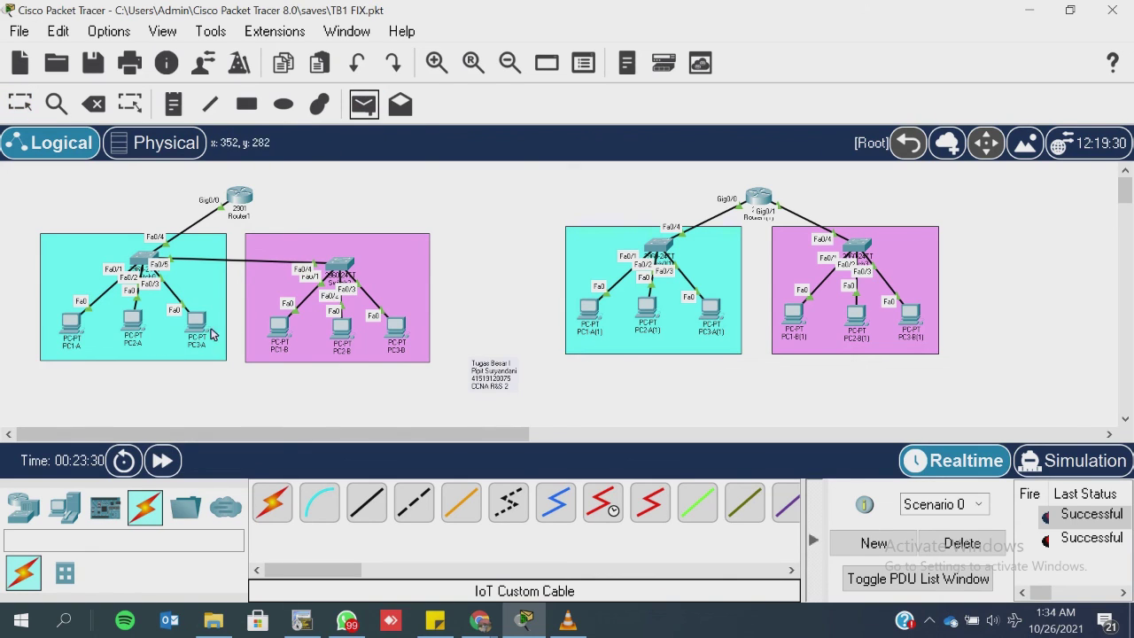
{"action": "left_click", "coordinate": [200, 324]}
{"action": "left_click", "coordinate": [396, 330]}
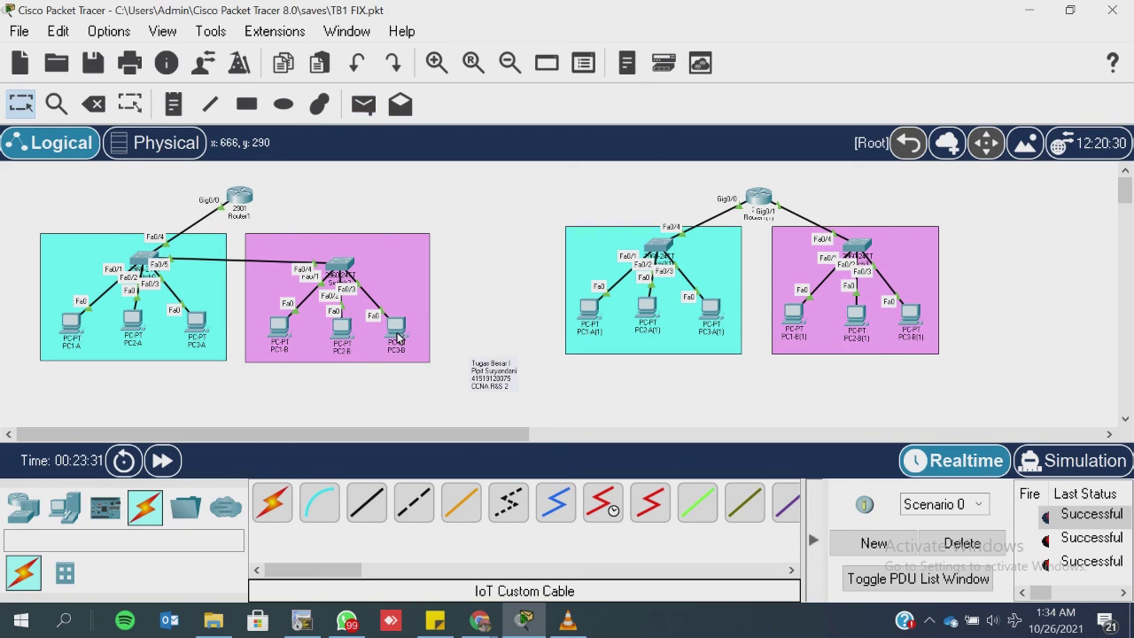
{"action": "left_click", "coordinate": [975, 543]}
Step: Test connectivity across VLANs with a simple PDU from PC1-A to PC2-B and clear the result from Scenario 0
{"action": "left_click", "coordinate": [364, 103]}
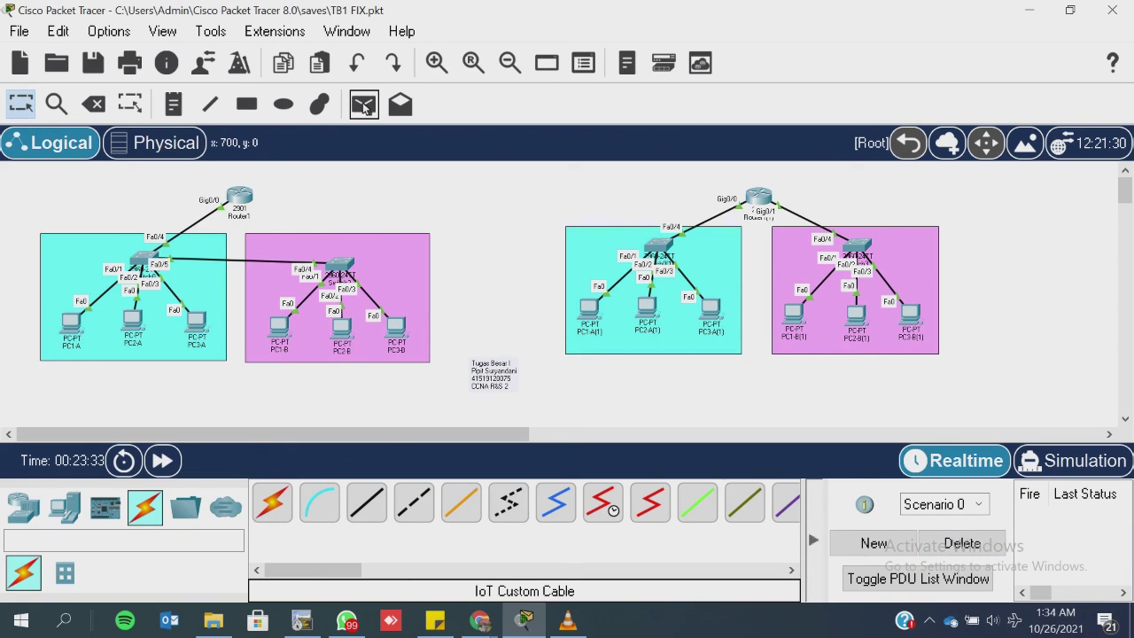
{"action": "left_click", "coordinate": [79, 326]}
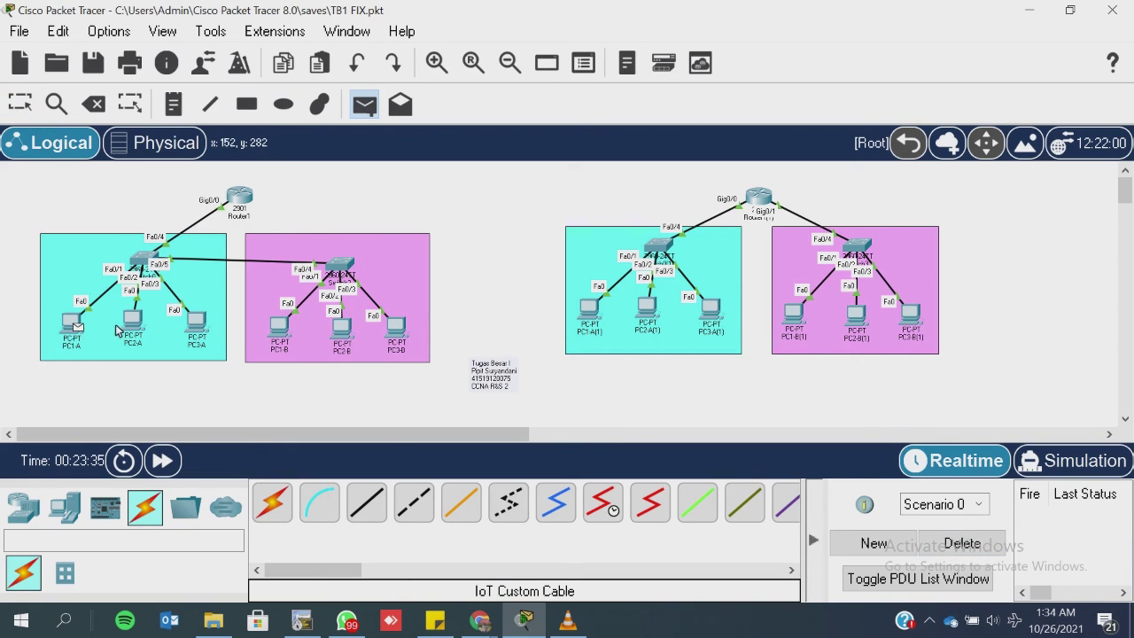
{"action": "left_click", "coordinate": [343, 340]}
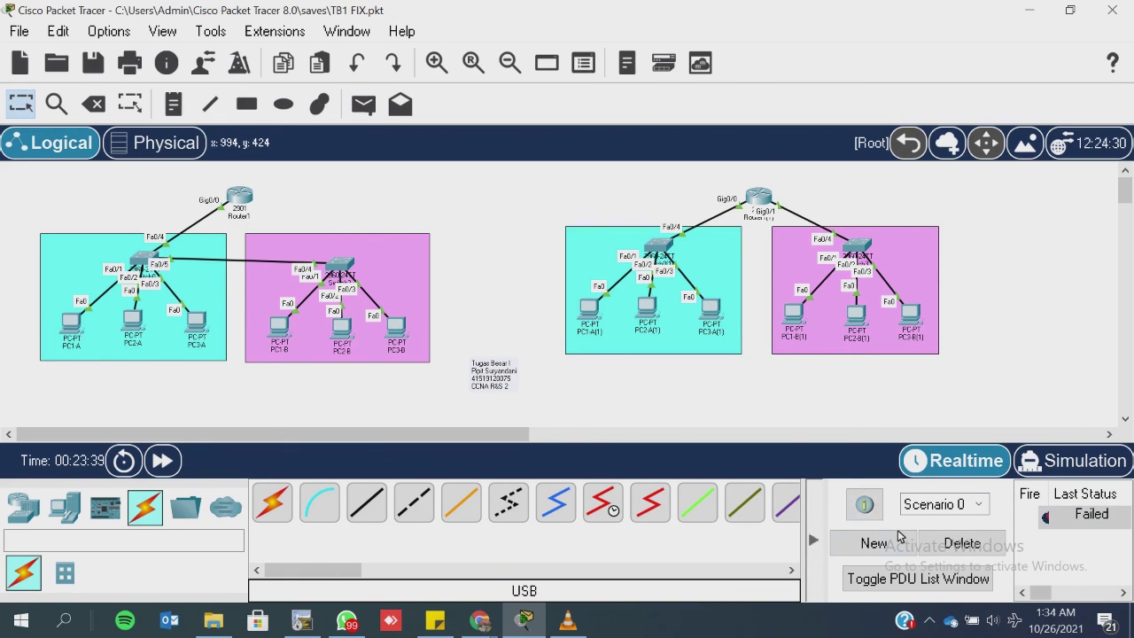
{"action": "left_click", "coordinate": [945, 544]}
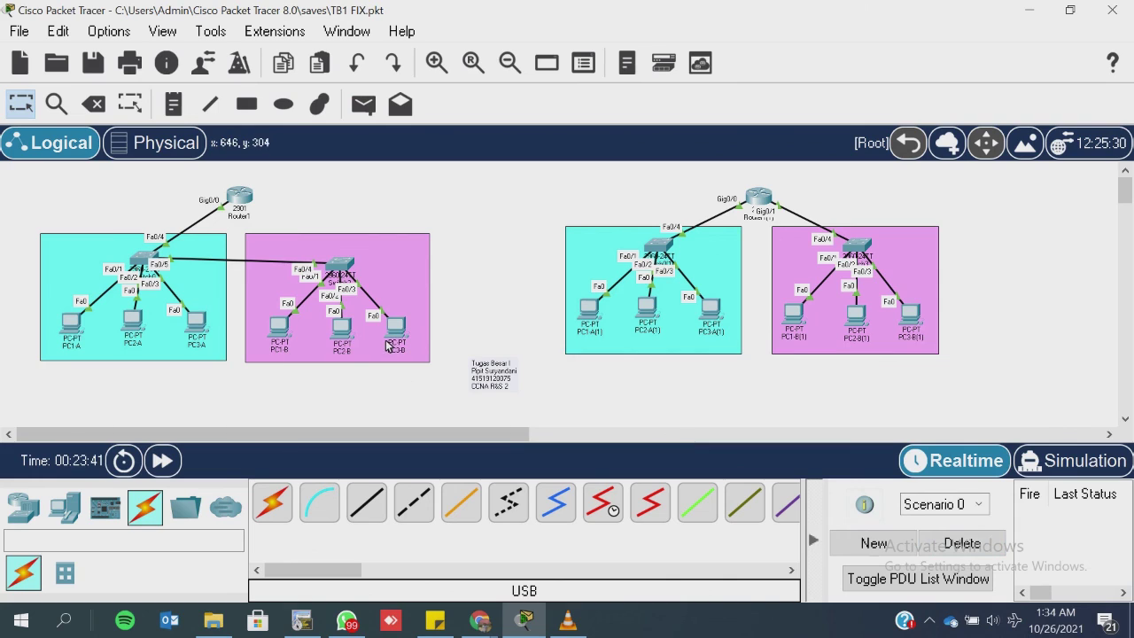